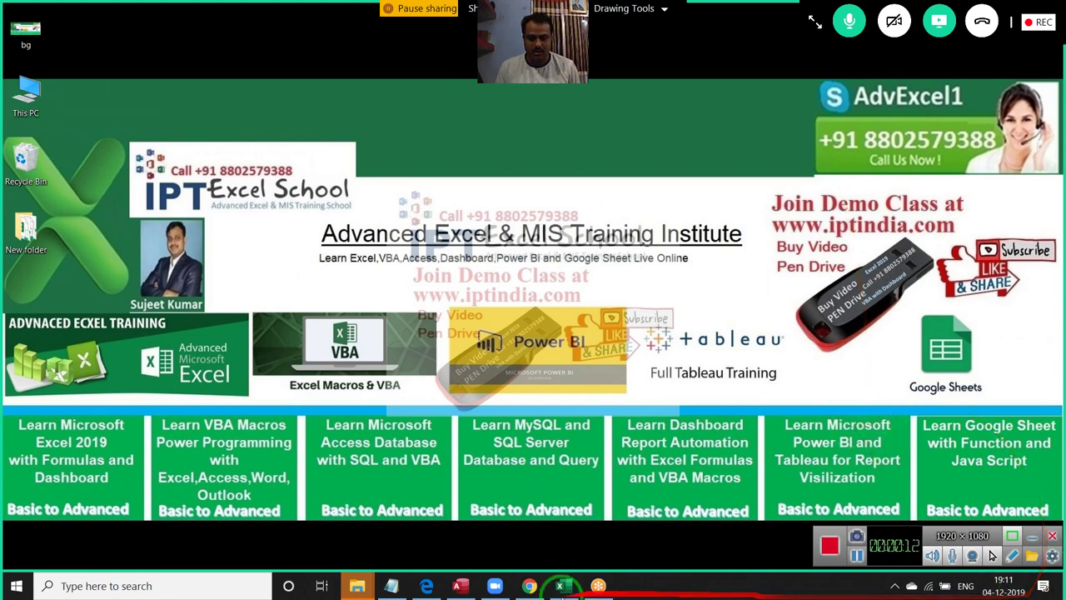
Bring Excel forward and open the DD workbook from the recent workbooks list
{"action": "left_click", "coordinate": [565, 588]}
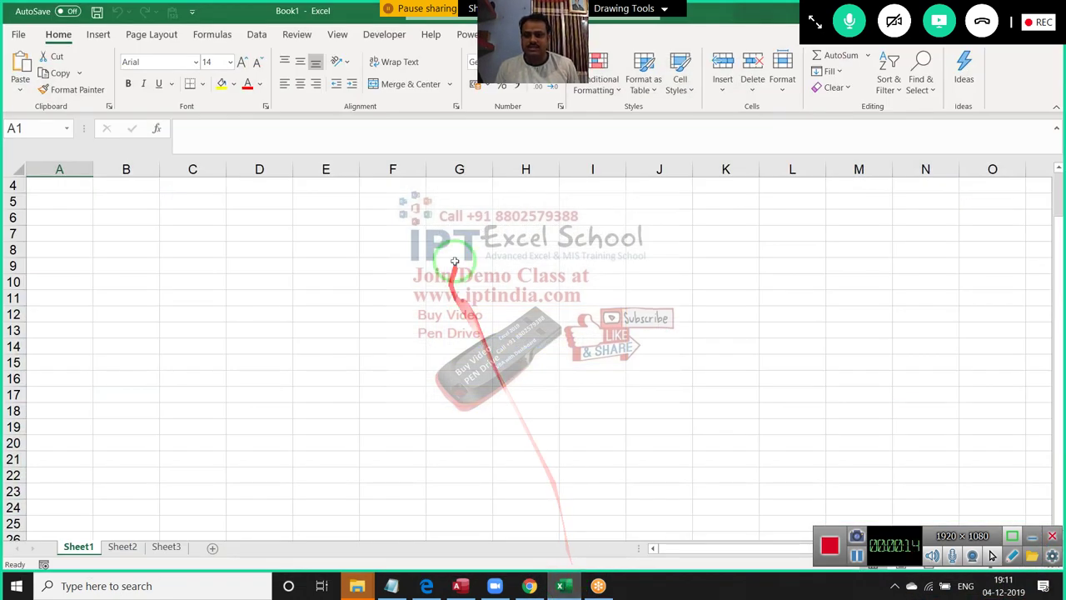
{"action": "left_click_drag", "start_coordinate": [351, 218], "coordinate": [541, 315]}
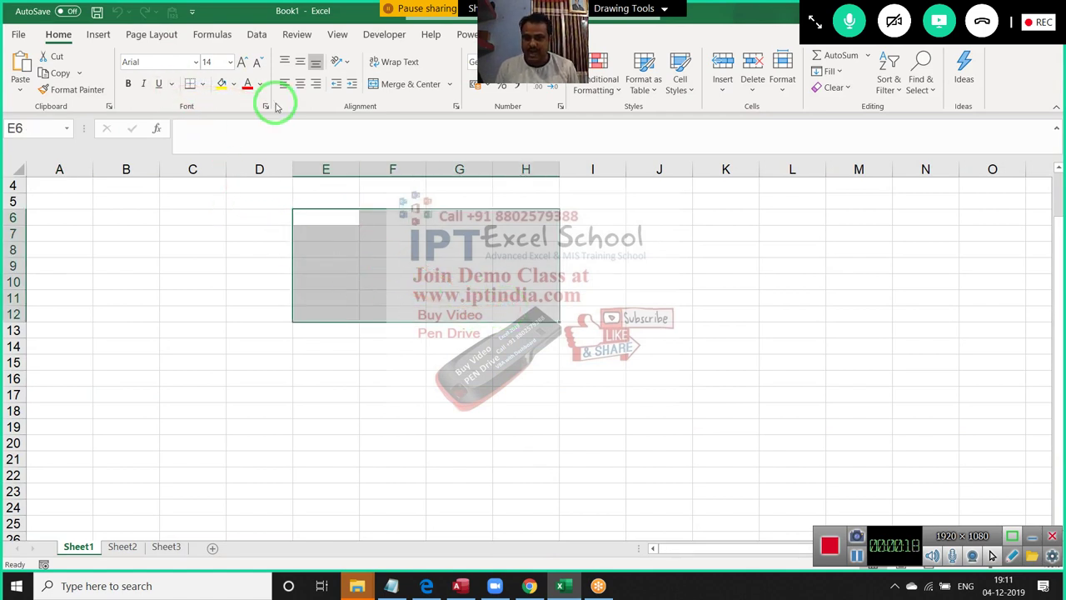
{"action": "left_click", "coordinate": [15, 36]}
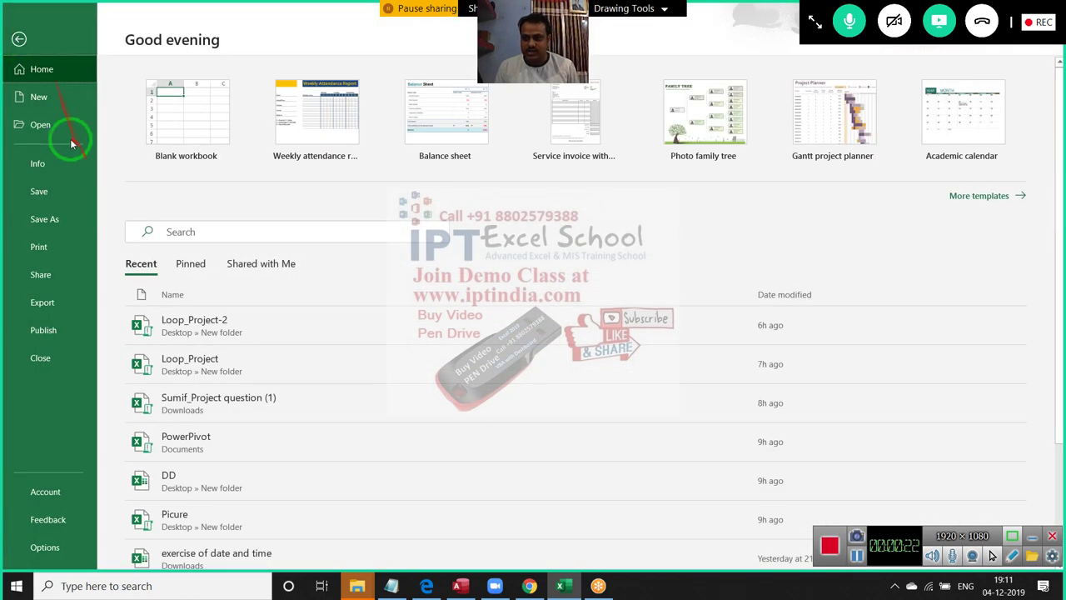
{"action": "left_click", "coordinate": [67, 134]}
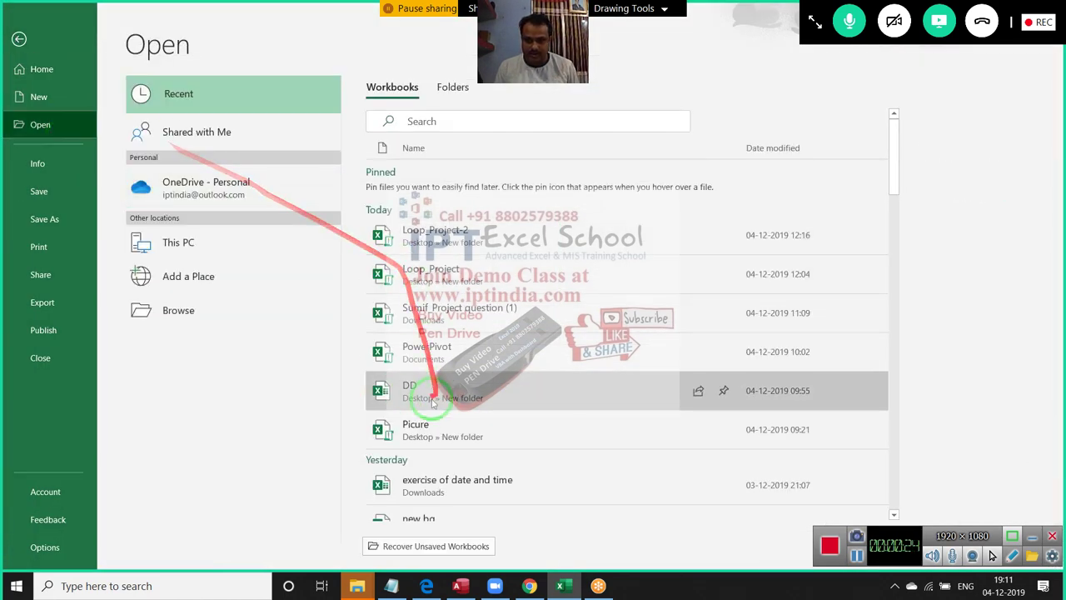
{"action": "left_click", "coordinate": [408, 390]}
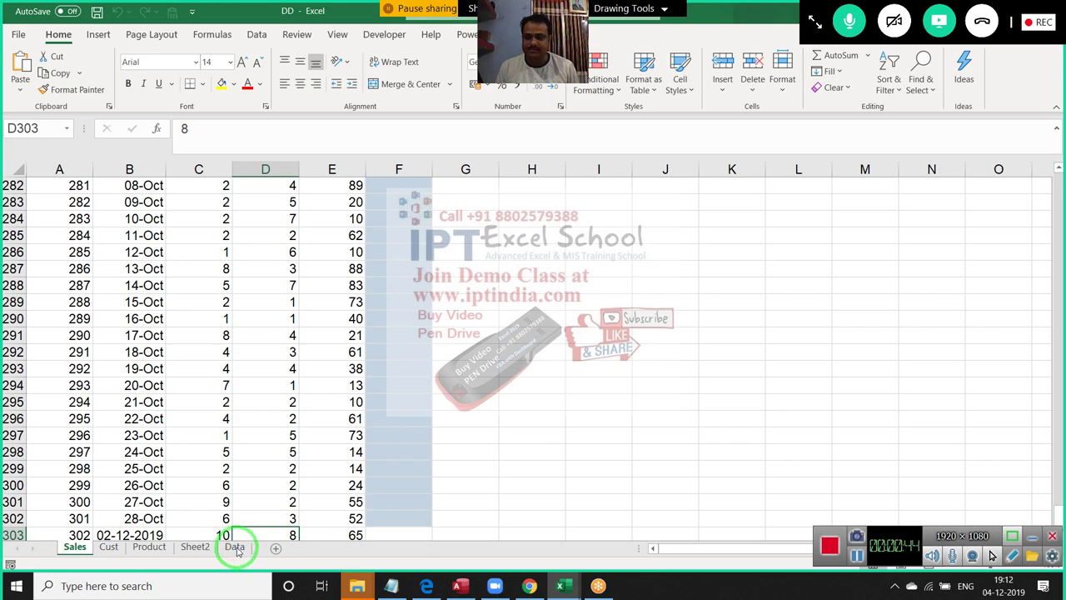
Switch to Sheet2 and select the Puja cell D3
{"action": "left_click", "coordinate": [236, 548]}
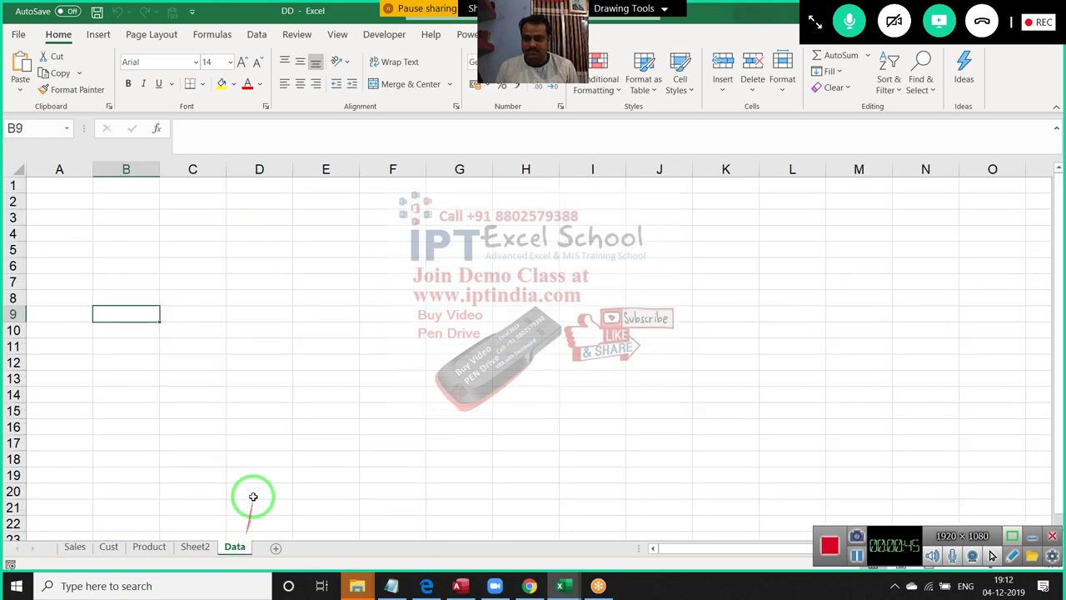
{"action": "left_click", "coordinate": [195, 546]}
{"action": "left_click", "coordinate": [250, 215]}
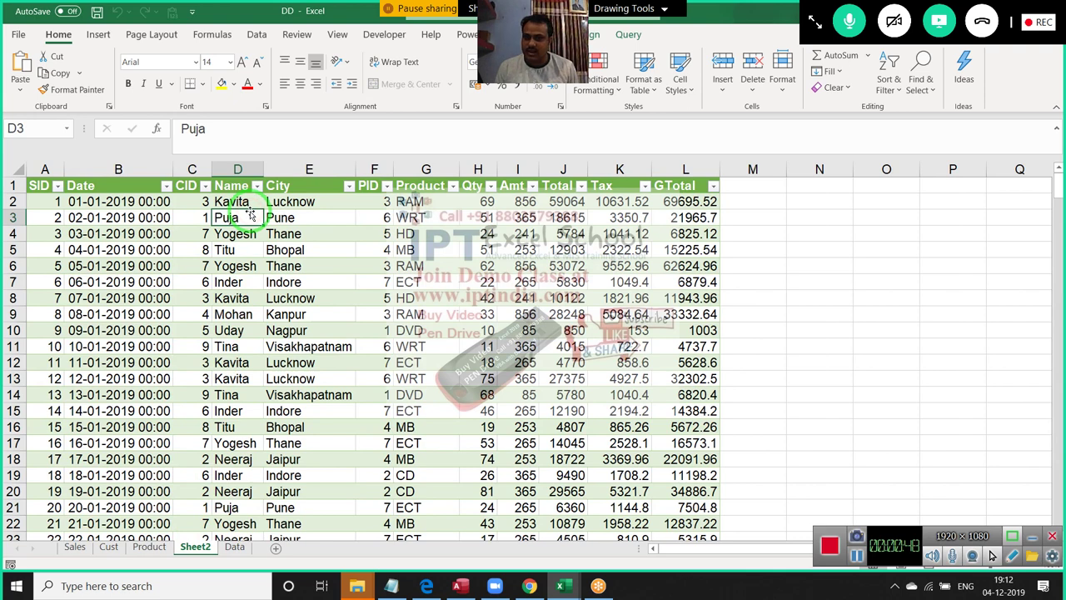
Try a yellow fill on G7, undo it, and select the Qty column
{"action": "left_click", "coordinate": [403, 282]}
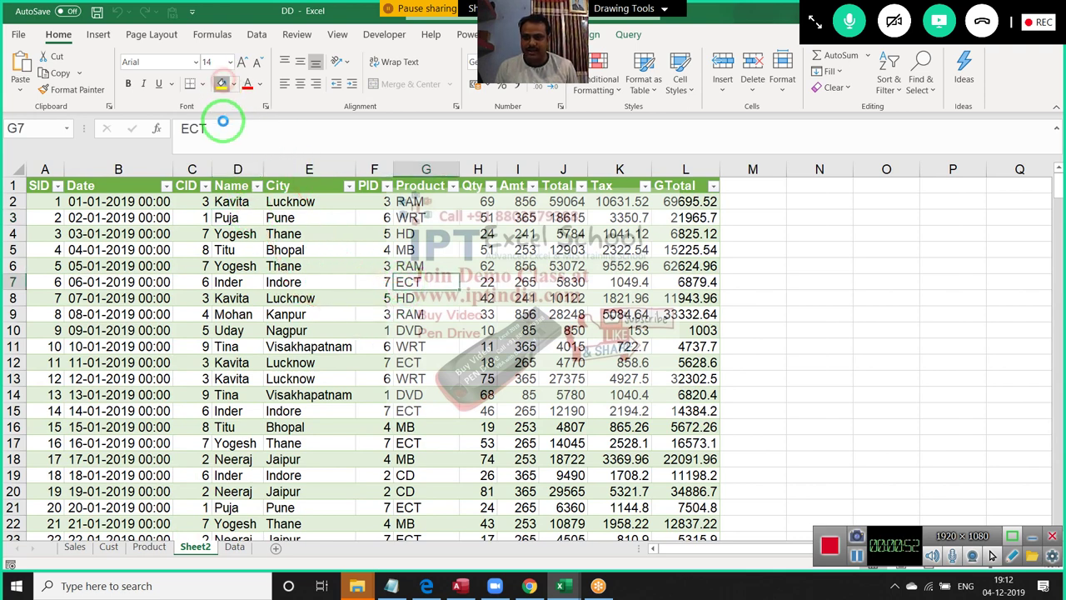
{"action": "left_click", "coordinate": [221, 83]}
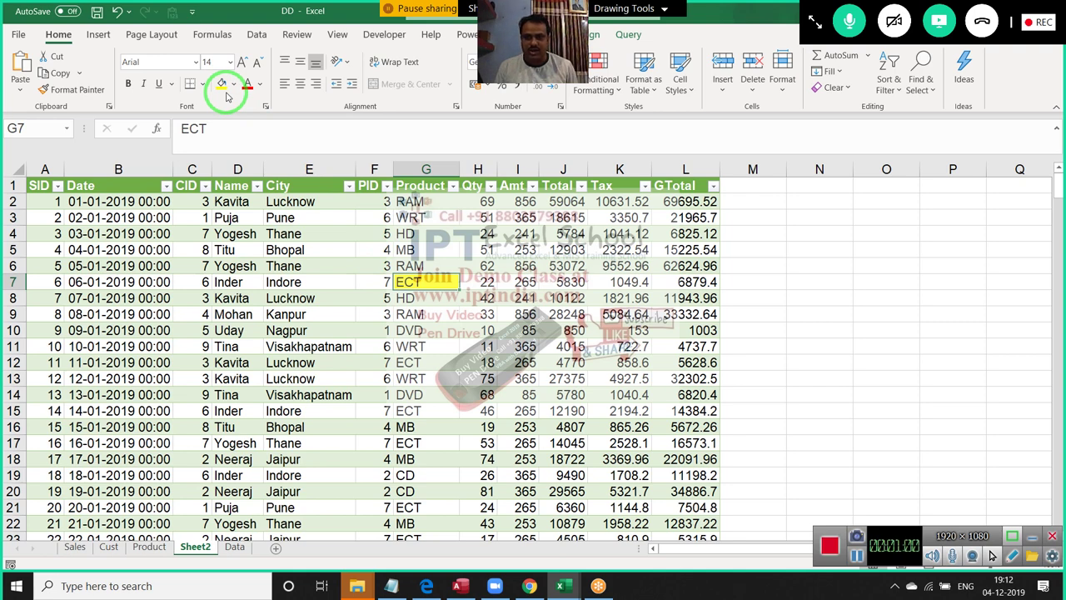
{"action": "scroll", "coordinate": [246, 154], "scroll_direction": "down", "scroll_amount": 1}
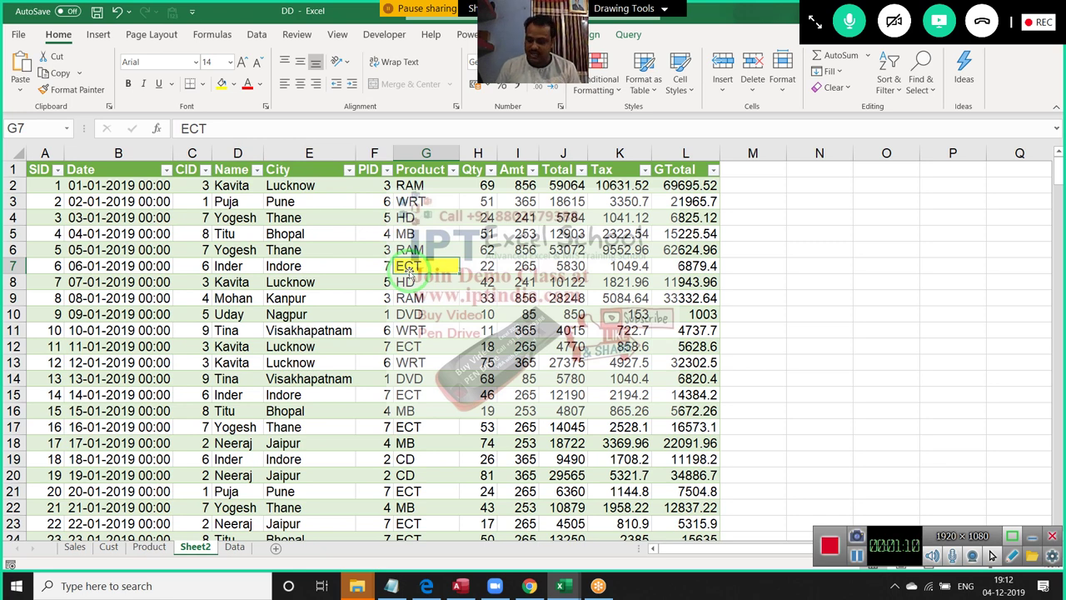
{"action": "key", "text": "ctrl+z"}
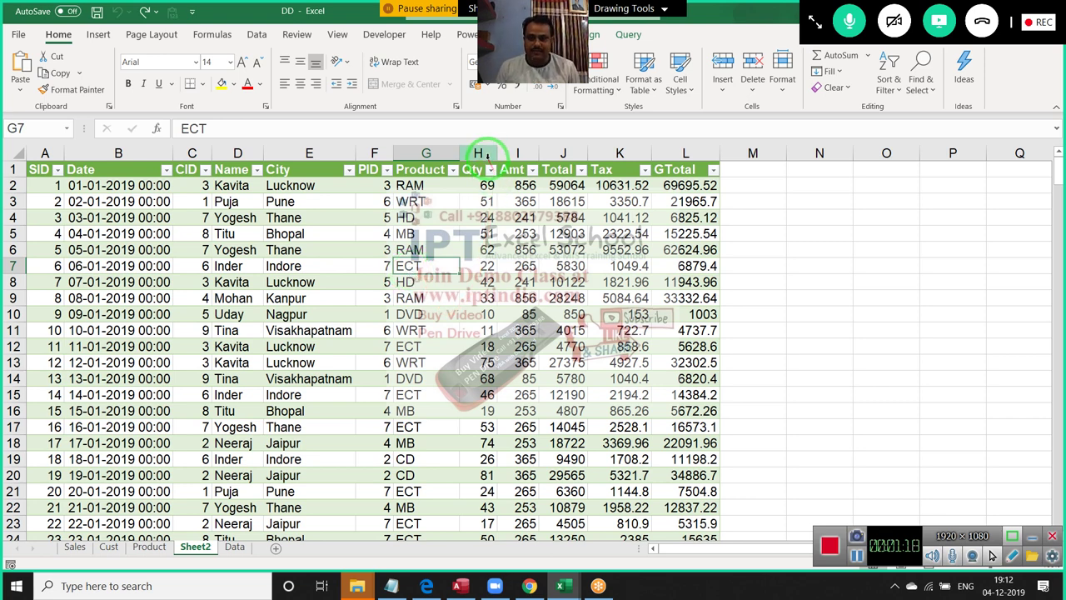
{"action": "left_click", "coordinate": [482, 153]}
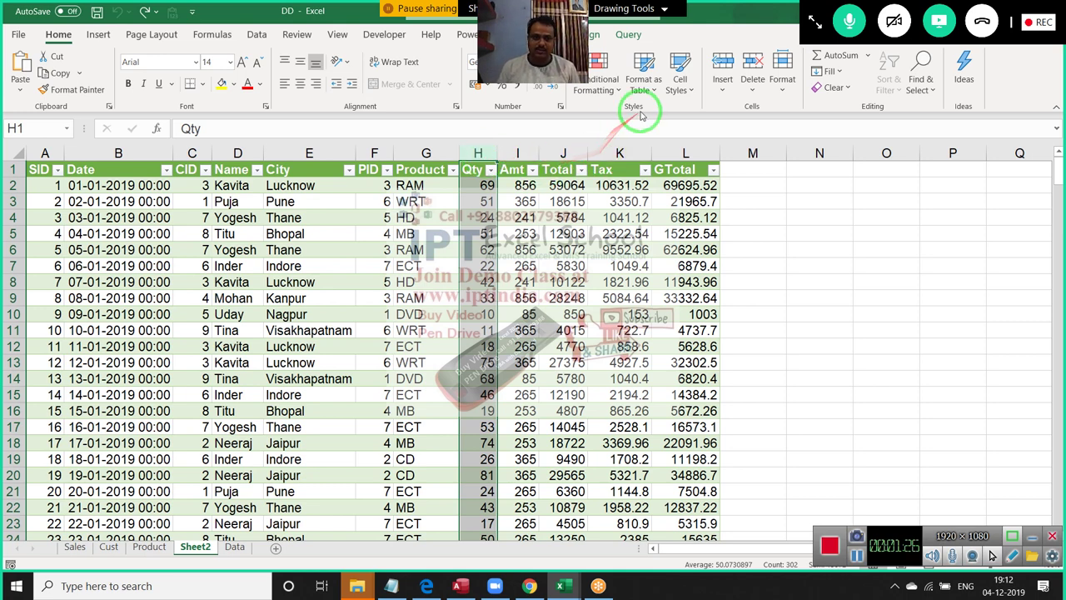
Start a Greater Than highlight rule for Qty with threshold 50
{"action": "left_click", "coordinate": [595, 86]}
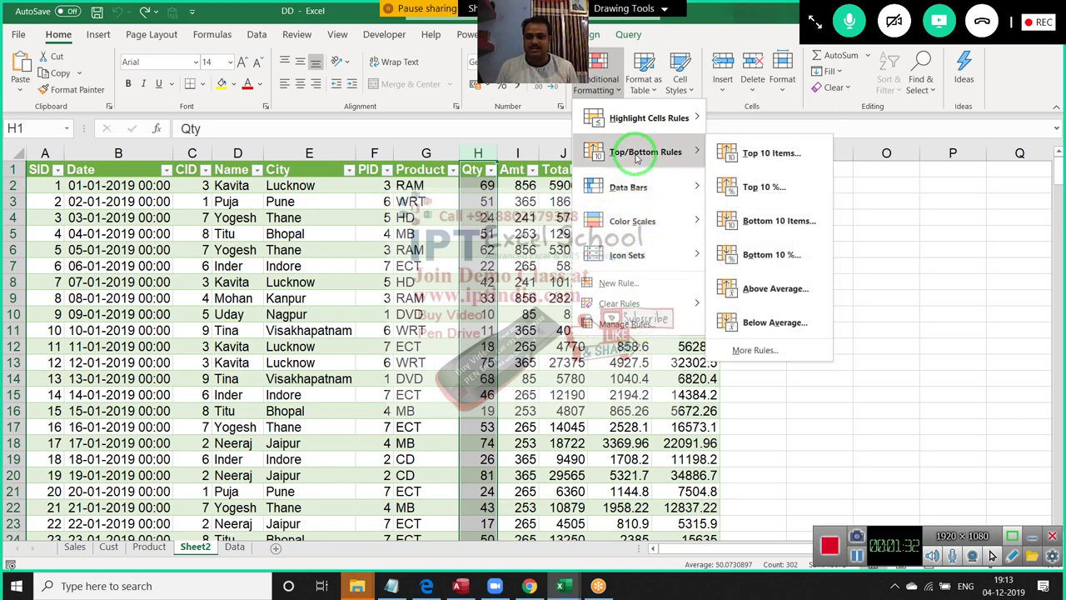
{"action": "mouse_move", "coordinate": [648, 119]}
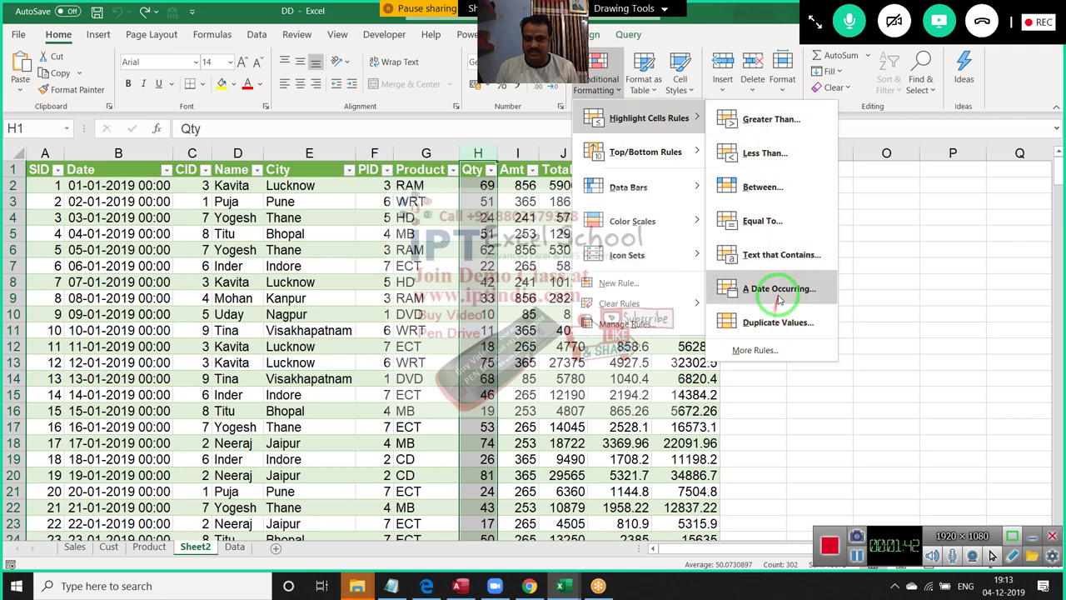
{"action": "left_click", "coordinate": [775, 123]}
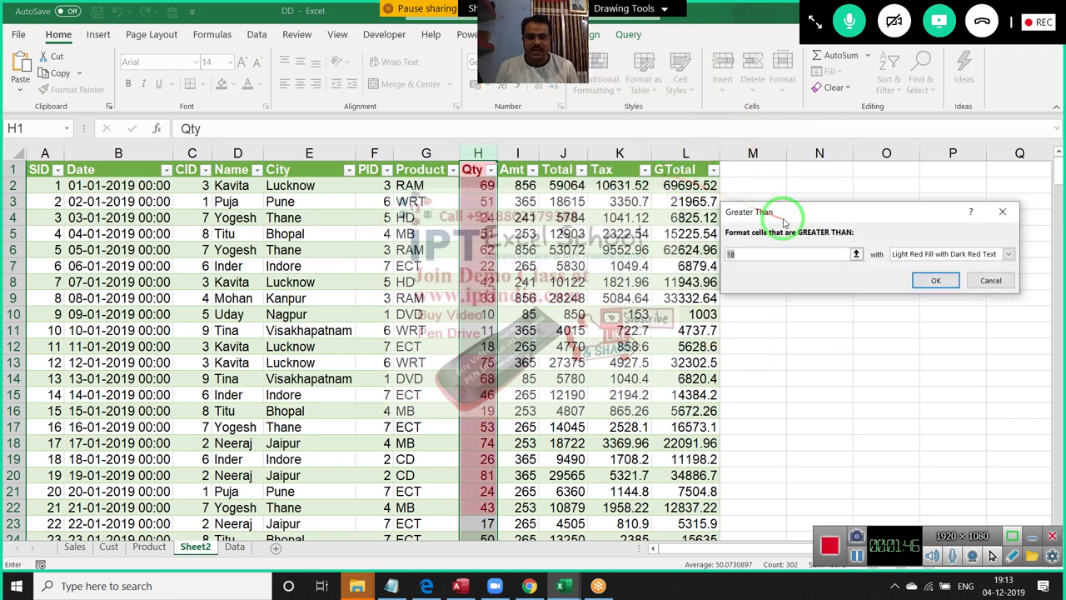
{"action": "left_click_drag", "start_coordinate": [784, 221], "coordinate": [698, 191]}
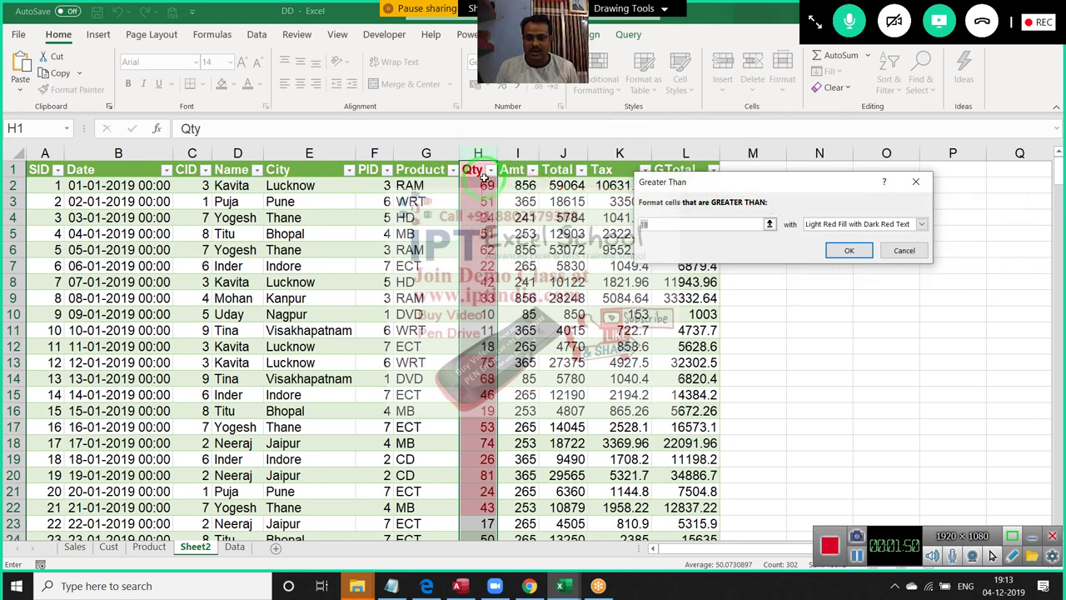
{"action": "left_click", "coordinate": [637, 225]}
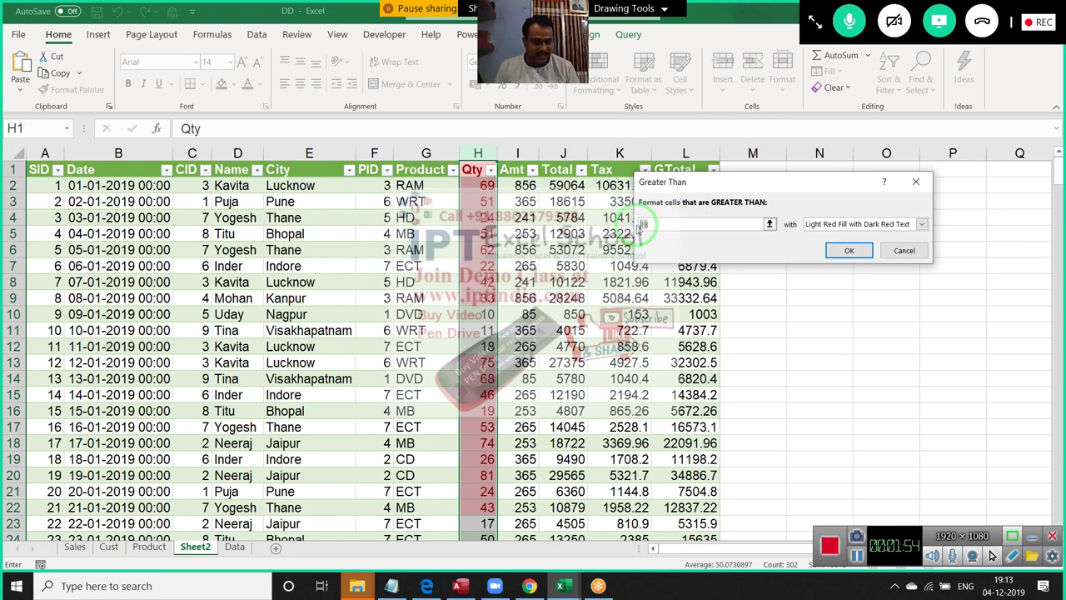
{"action": "type", "text": "50"}
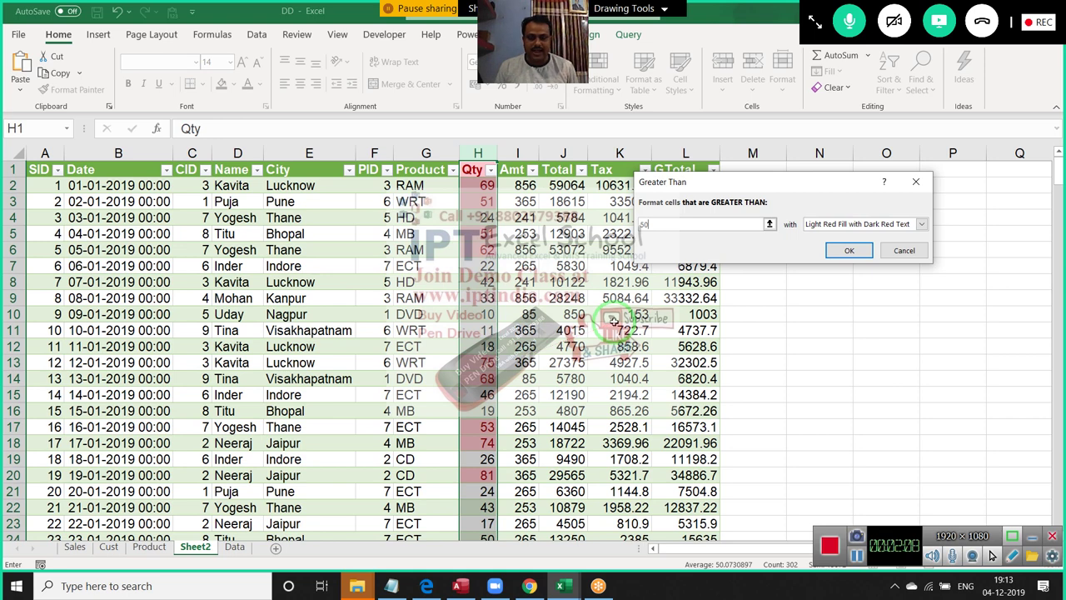
Preview the yellow, green and light red fill styles for the rule
{"action": "left_click", "coordinate": [813, 225]}
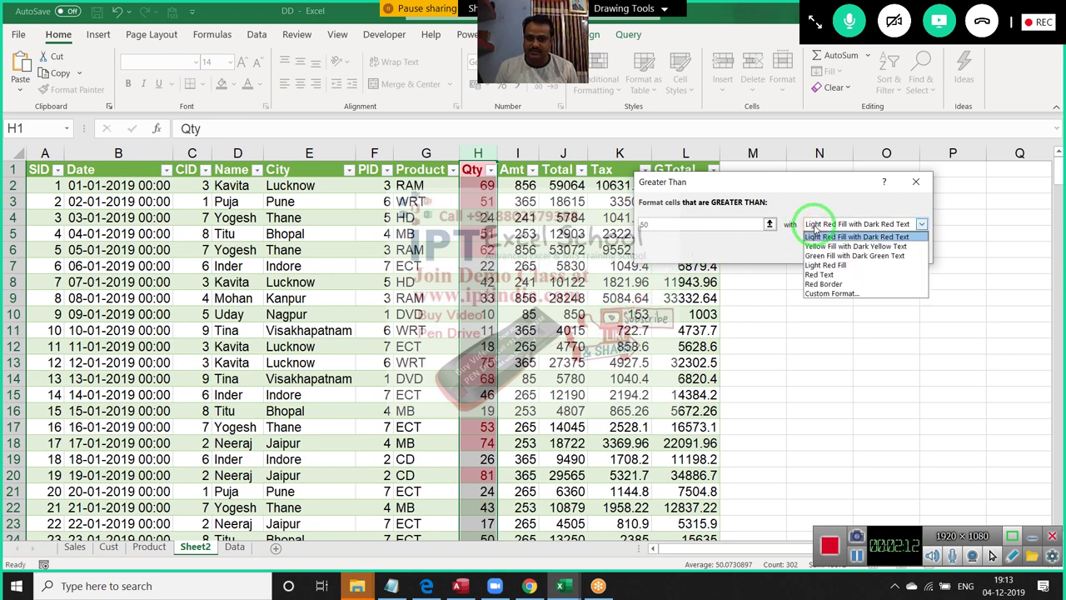
{"action": "left_click", "coordinate": [855, 246]}
{"action": "left_click", "coordinate": [816, 225]}
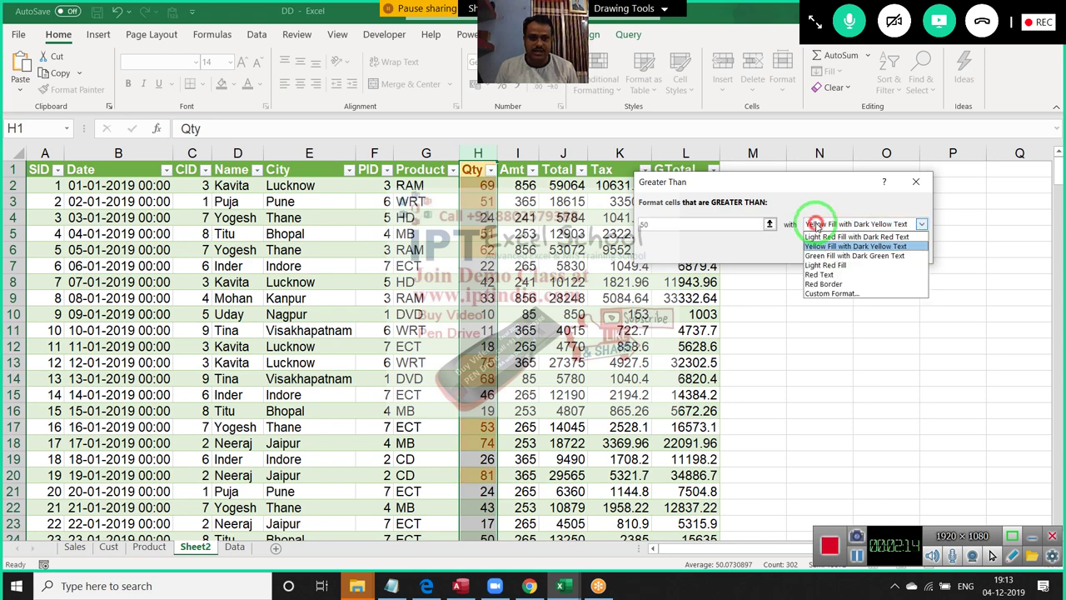
{"action": "left_click", "coordinate": [814, 255]}
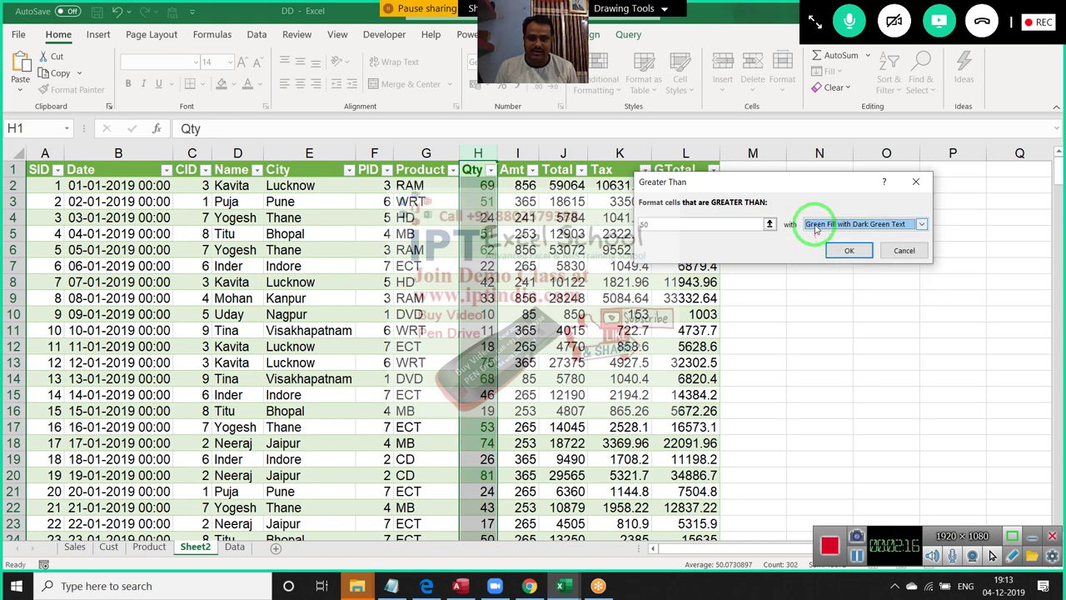
{"action": "left_click", "coordinate": [816, 225]}
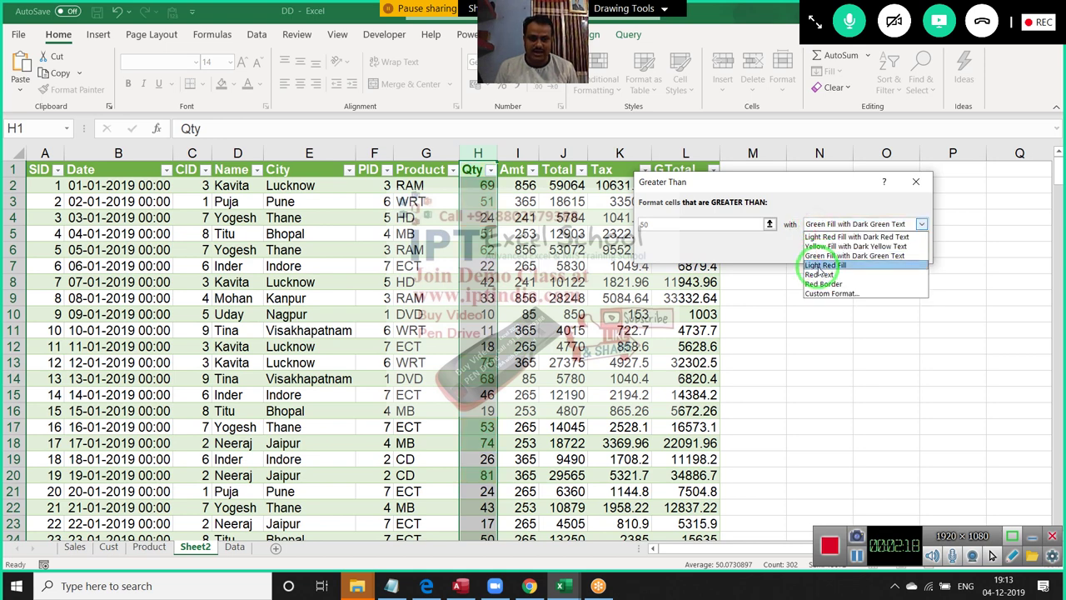
{"action": "left_click", "coordinate": [818, 265]}
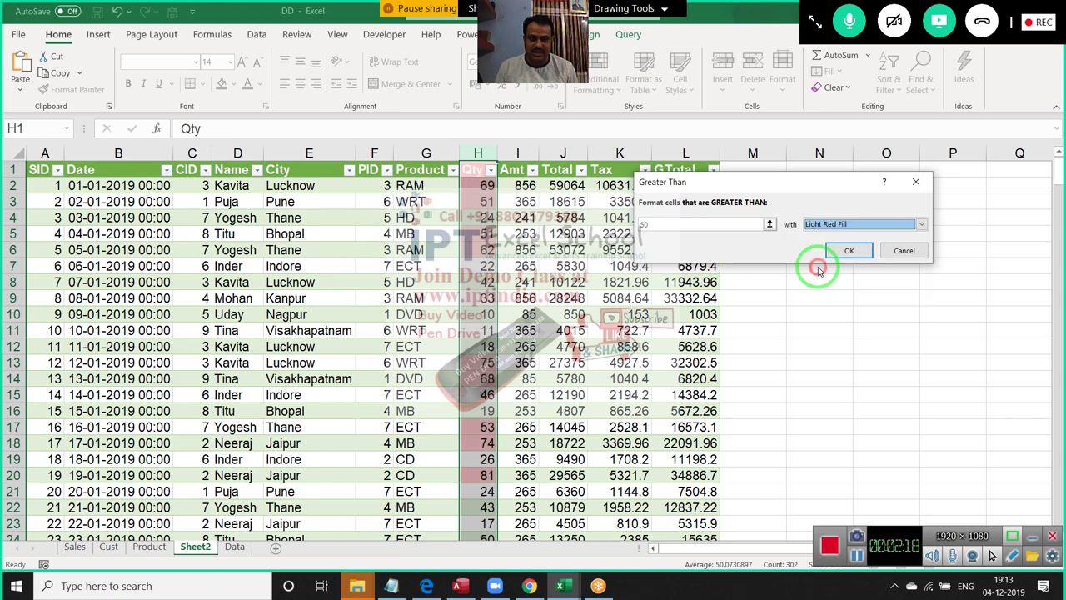
{"action": "left_click", "coordinate": [817, 225]}
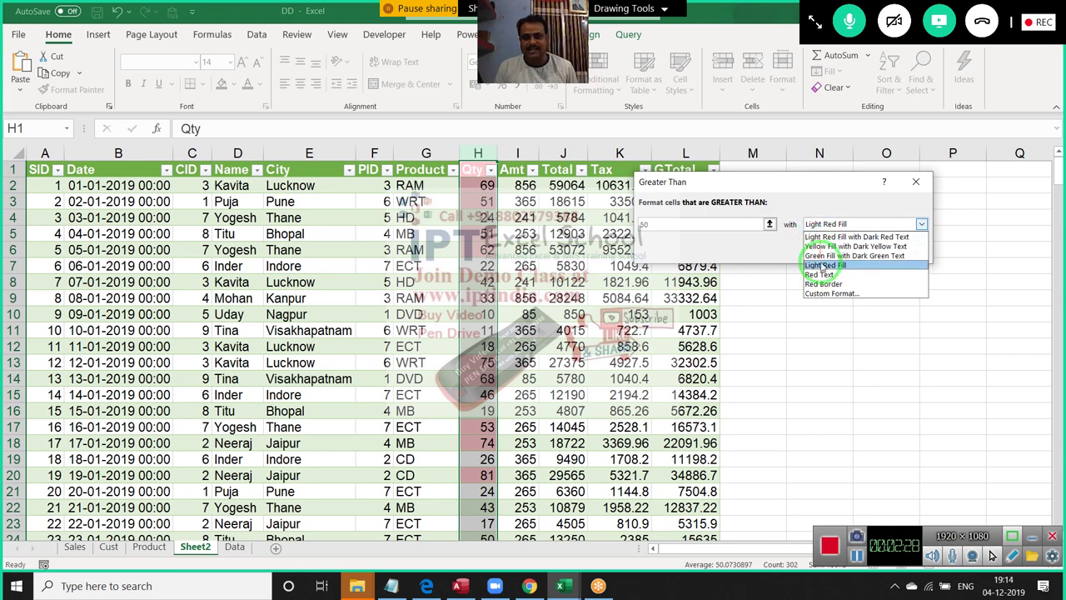
Open a custom format for the rule and browse its Number, Font and Border settings
{"action": "left_click", "coordinate": [824, 294]}
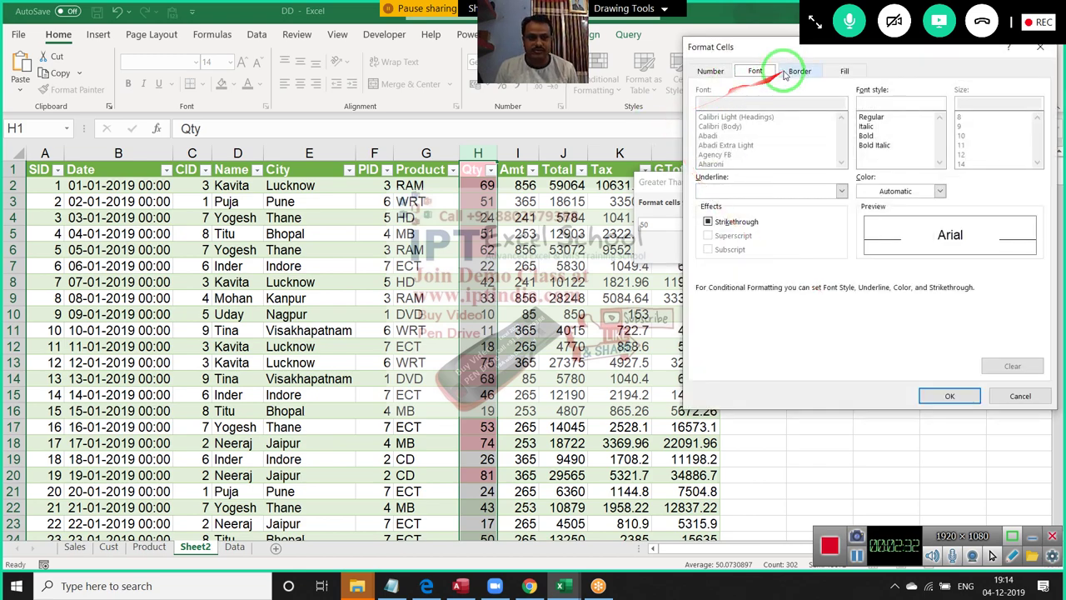
{"action": "left_click_drag", "start_coordinate": [756, 47], "coordinate": [582, 102]}
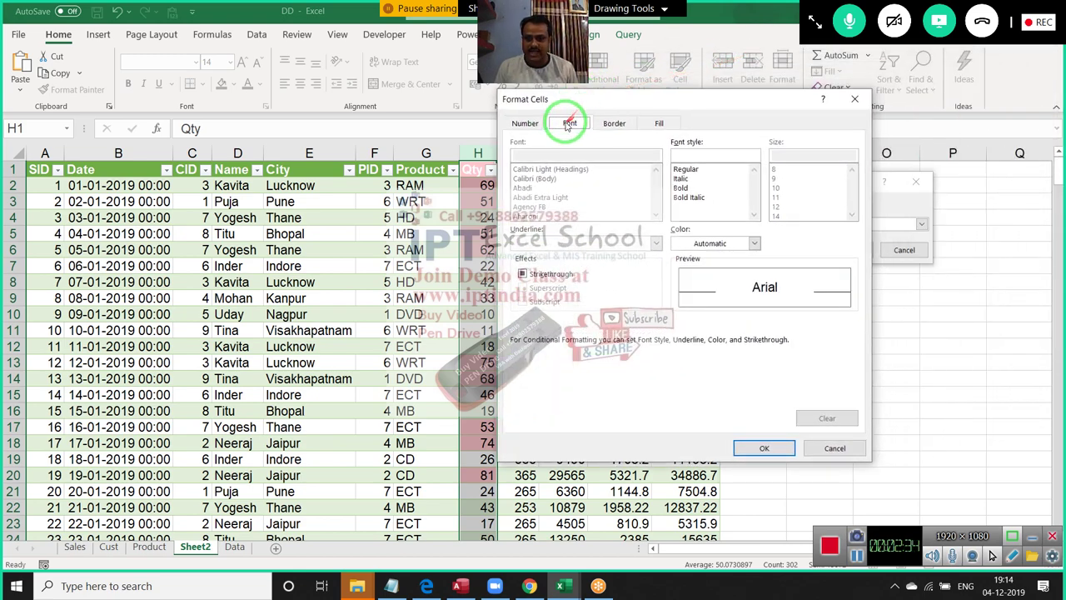
{"action": "left_click", "coordinate": [530, 127]}
{"action": "left_click", "coordinate": [570, 123]}
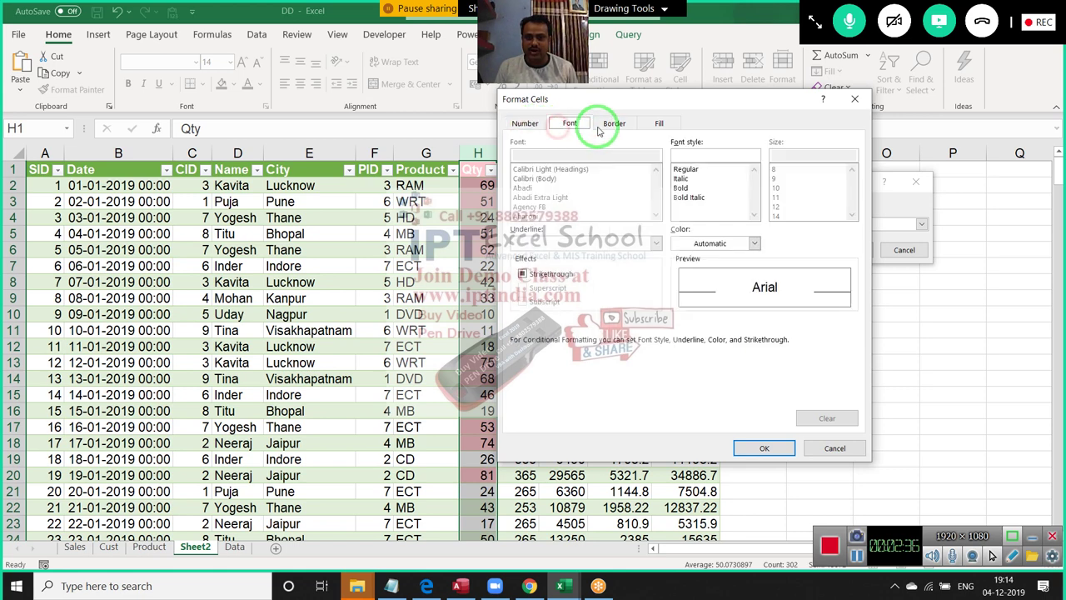
{"action": "left_click", "coordinate": [614, 124]}
Pick a blue custom fill, then cancel the greater-than-50 rule unapplied
{"action": "left_click", "coordinate": [667, 125]}
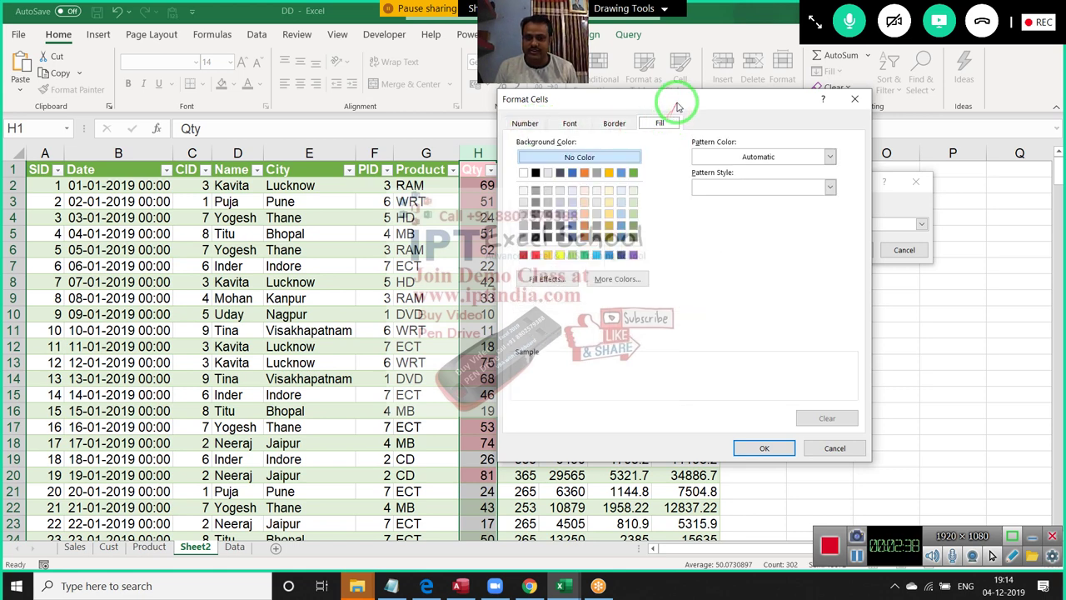
{"action": "left_click_drag", "start_coordinate": [682, 103], "coordinate": [867, 112]}
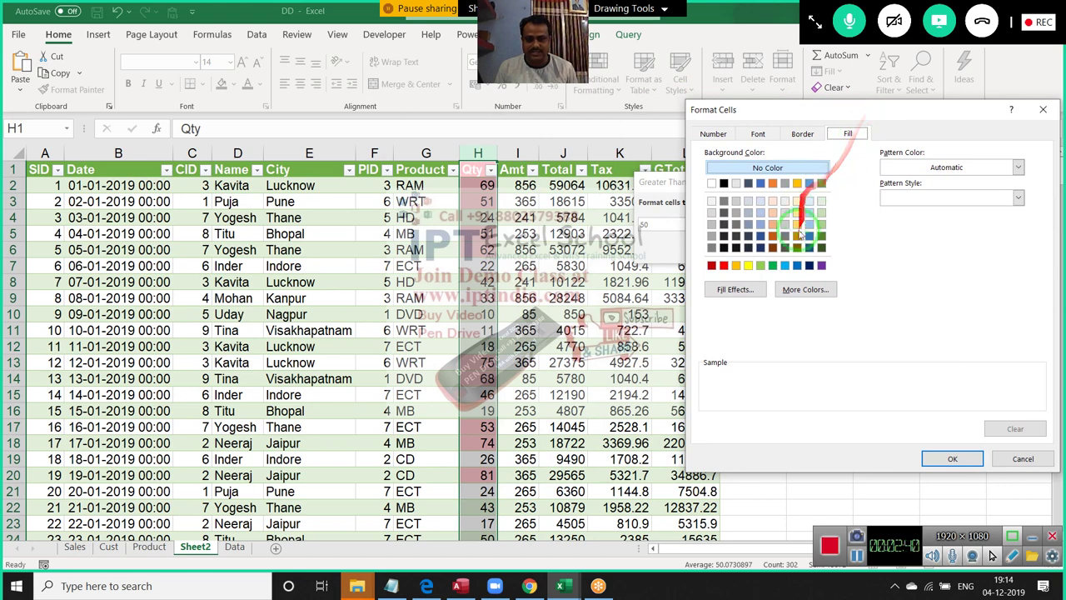
{"action": "left_click", "coordinate": [785, 265]}
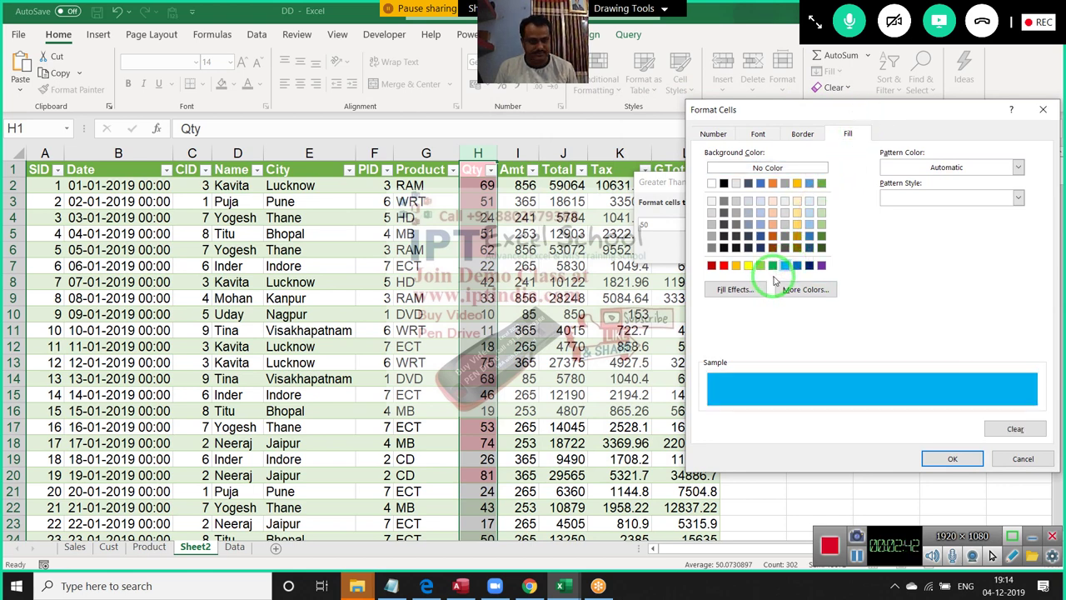
{"action": "left_click", "coordinate": [950, 457]}
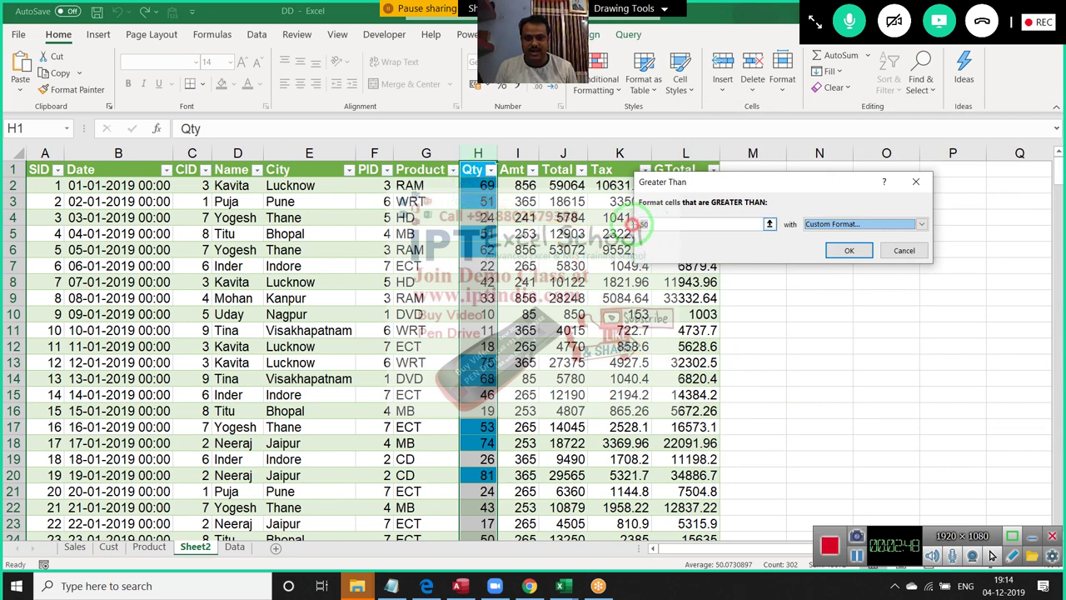
{"action": "left_click", "coordinate": [648, 225]}
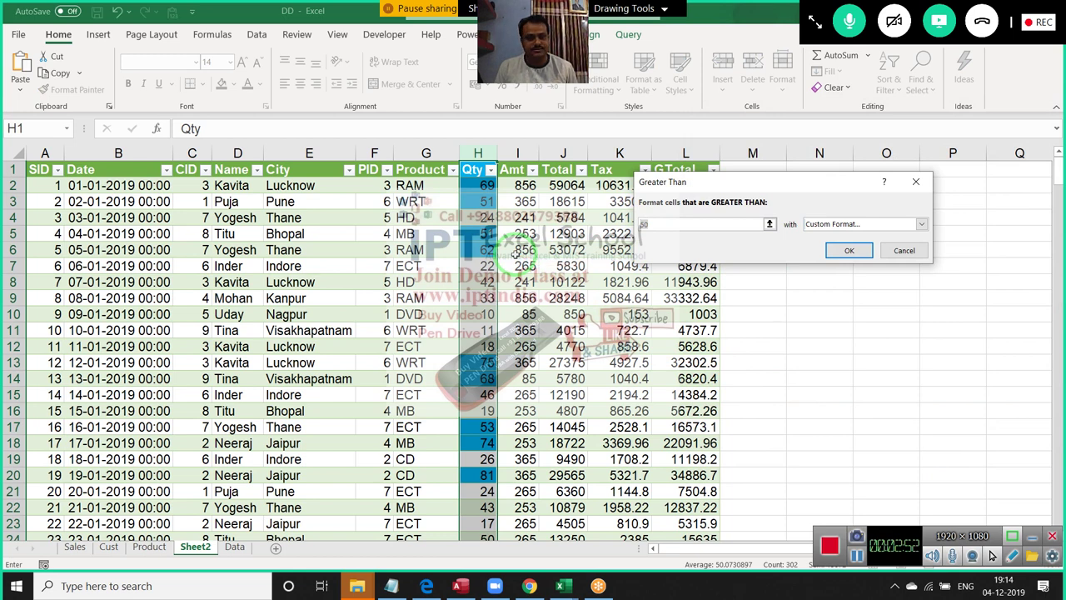
{"action": "key", "text": "Escape"}
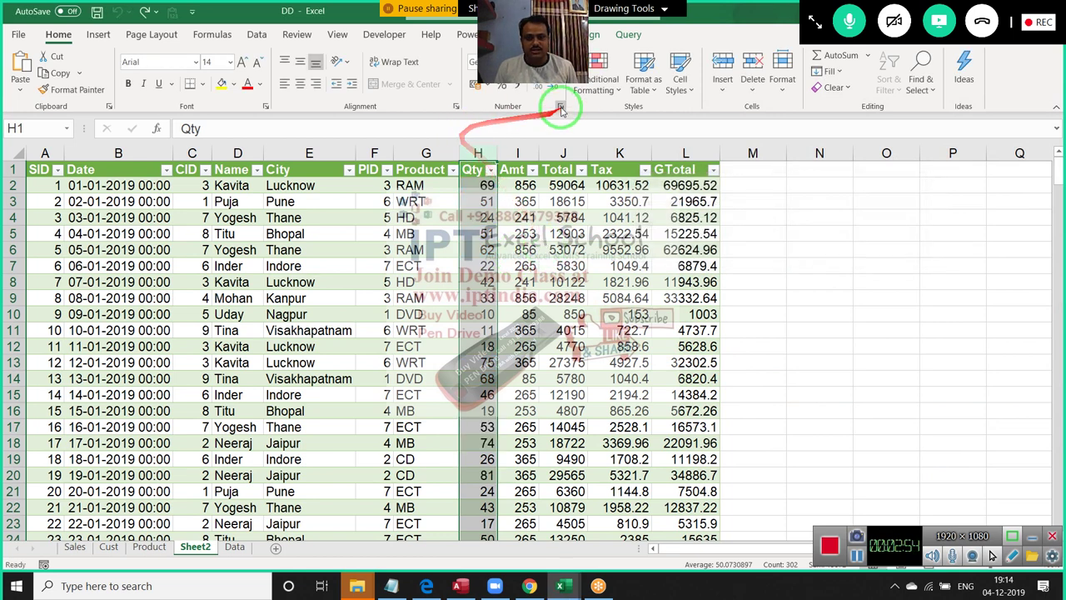
{"action": "left_click", "coordinate": [580, 94]}
{"action": "mouse_move", "coordinate": [642, 117]}
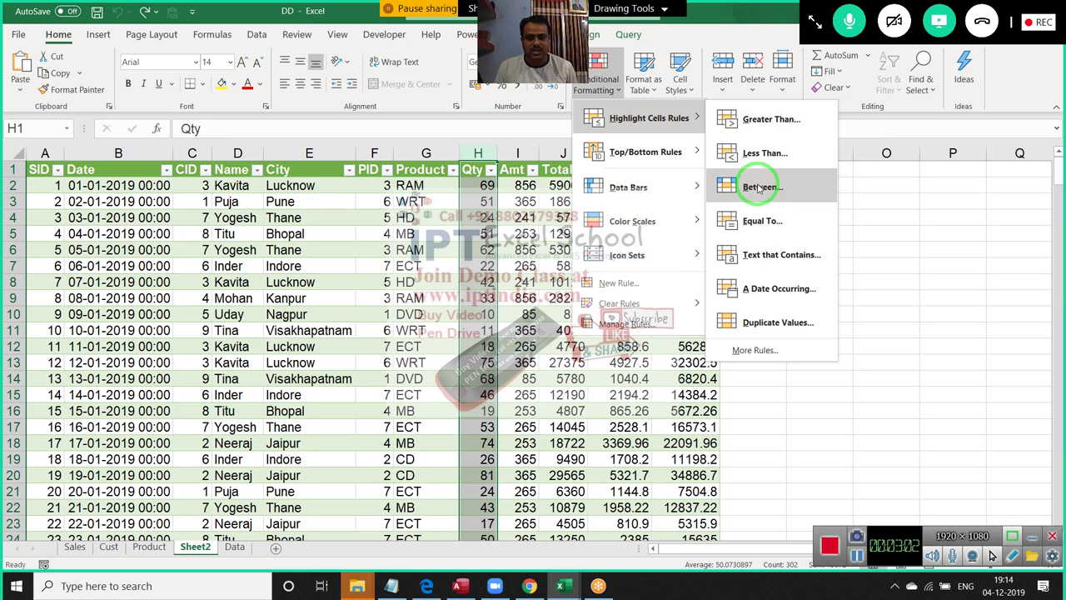
{"action": "left_click", "coordinate": [759, 188]}
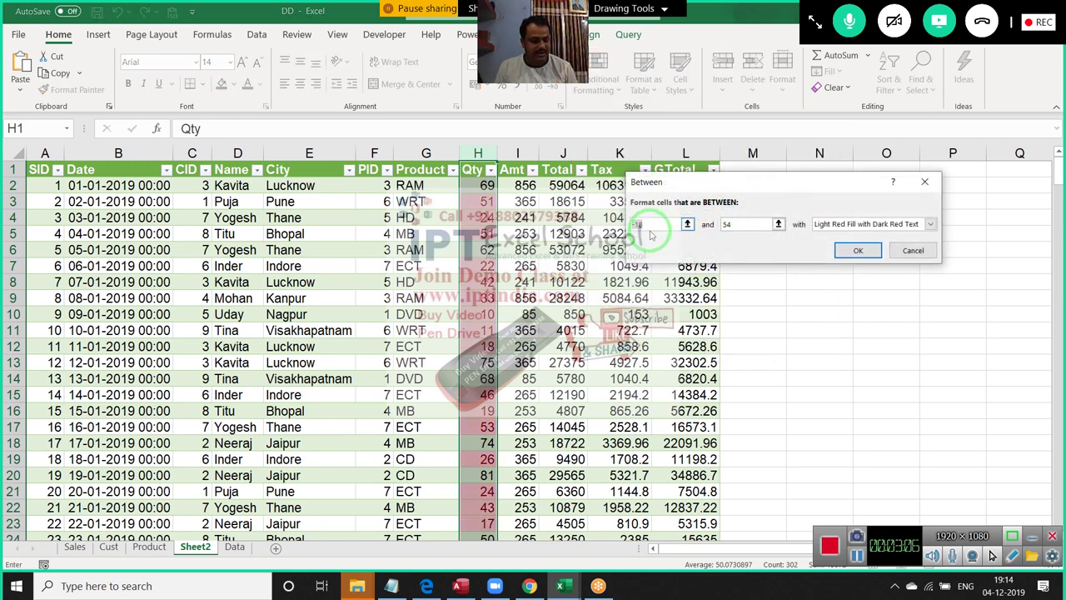
{"action": "type", "text": "50"}
{"action": "key", "text": "Tab"}
{"action": "type", "text": "80"}
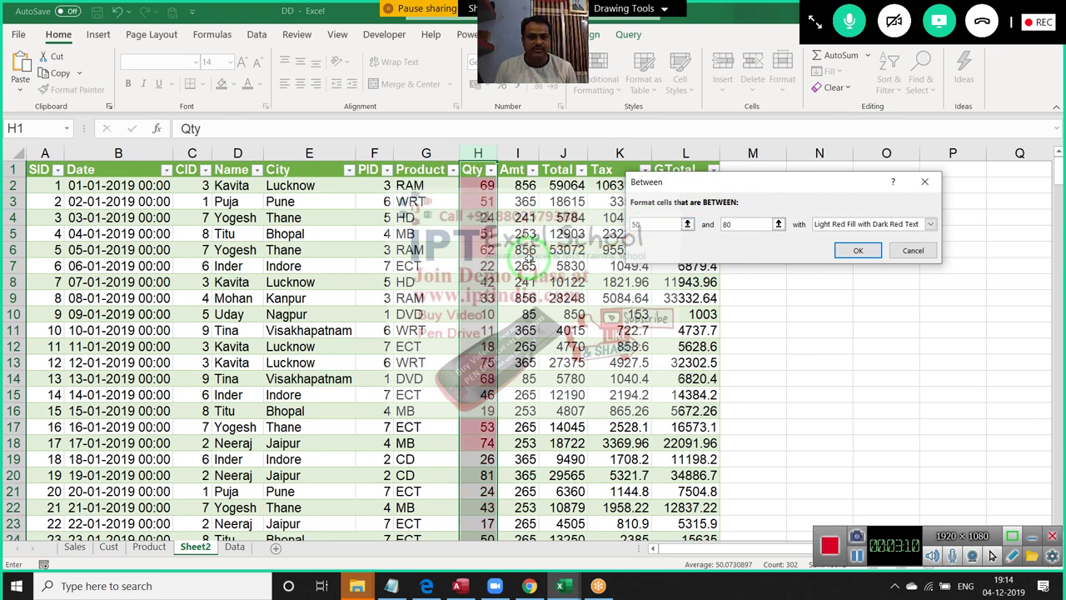
{"action": "left_click", "coordinate": [833, 224]}
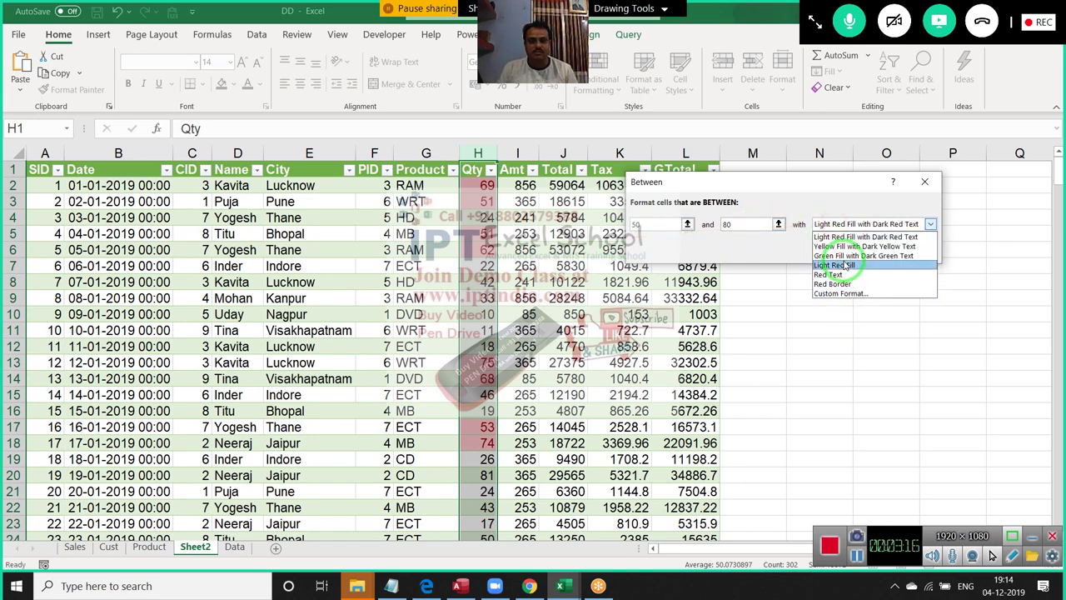
{"action": "left_click", "coordinate": [847, 265]}
{"action": "left_click", "coordinate": [845, 260]}
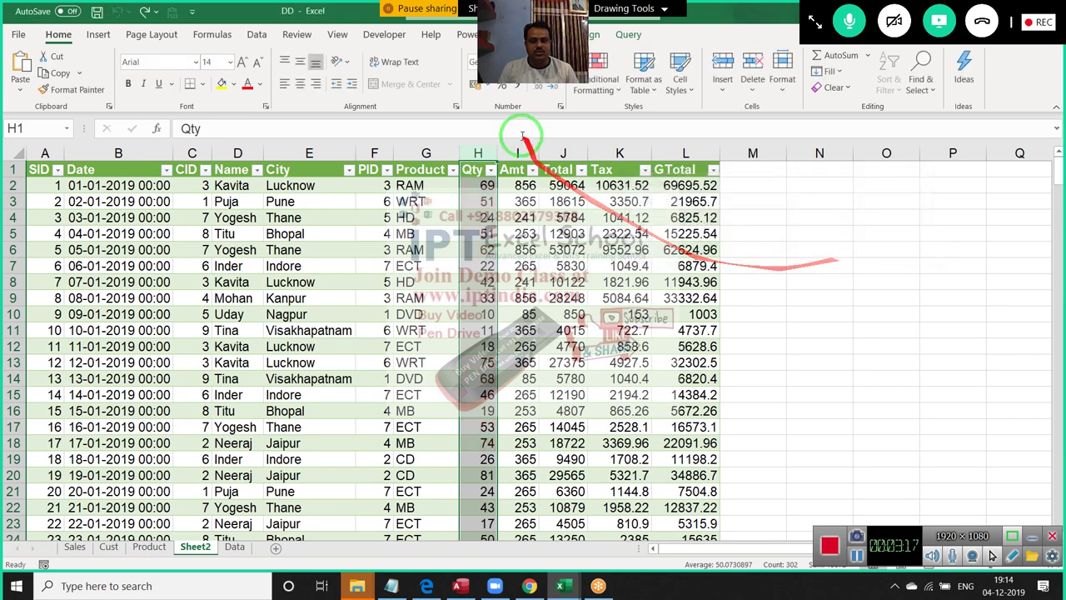
{"action": "left_click", "coordinate": [587, 88]}
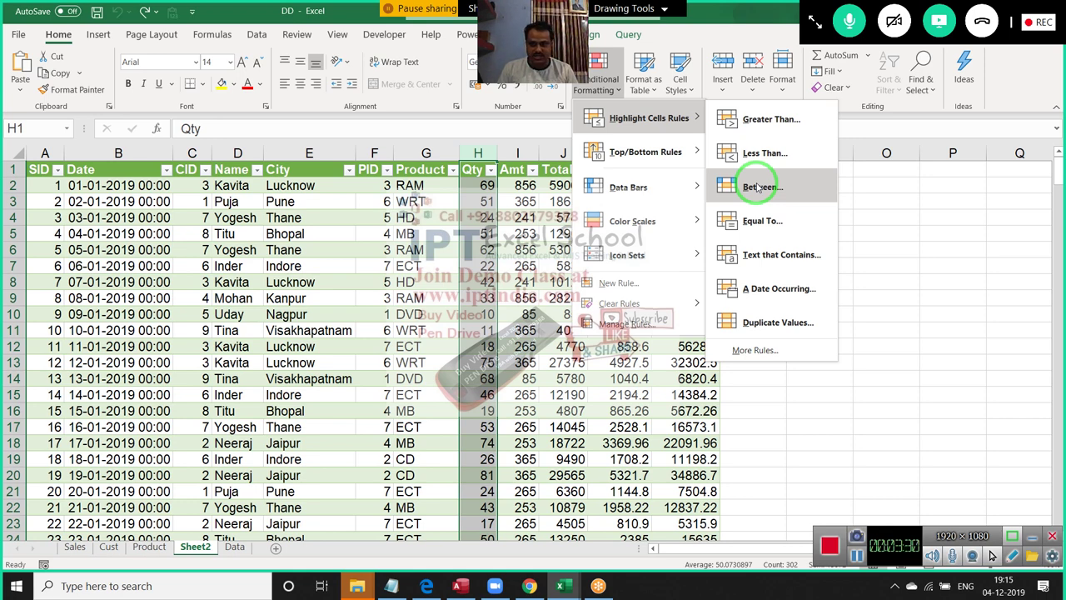
{"action": "left_click", "coordinate": [125, 153]}
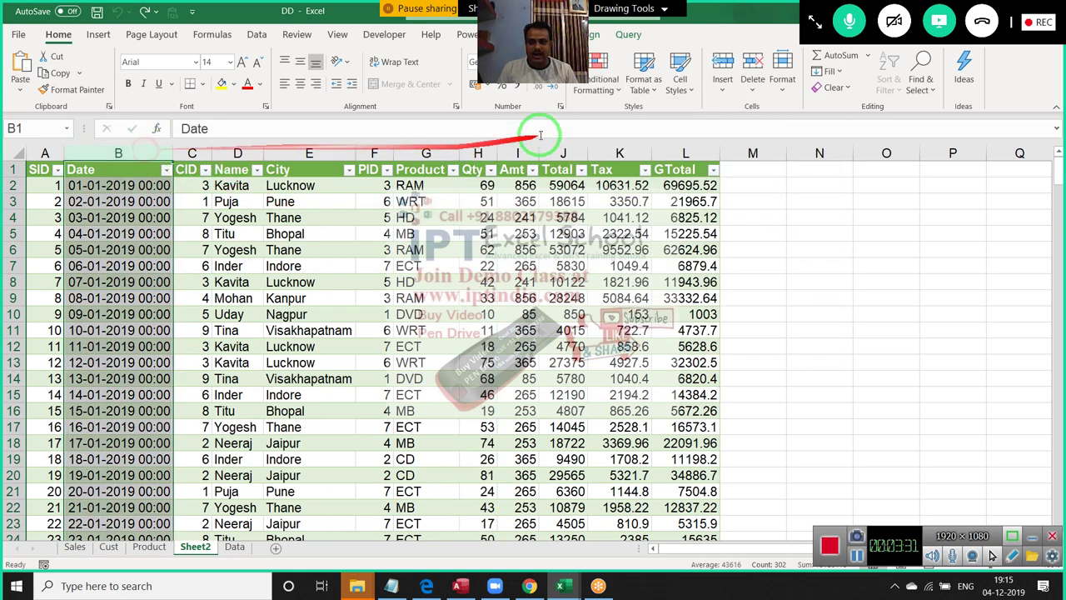
{"action": "left_click", "coordinate": [593, 83]}
{"action": "mouse_move", "coordinate": [641, 118]}
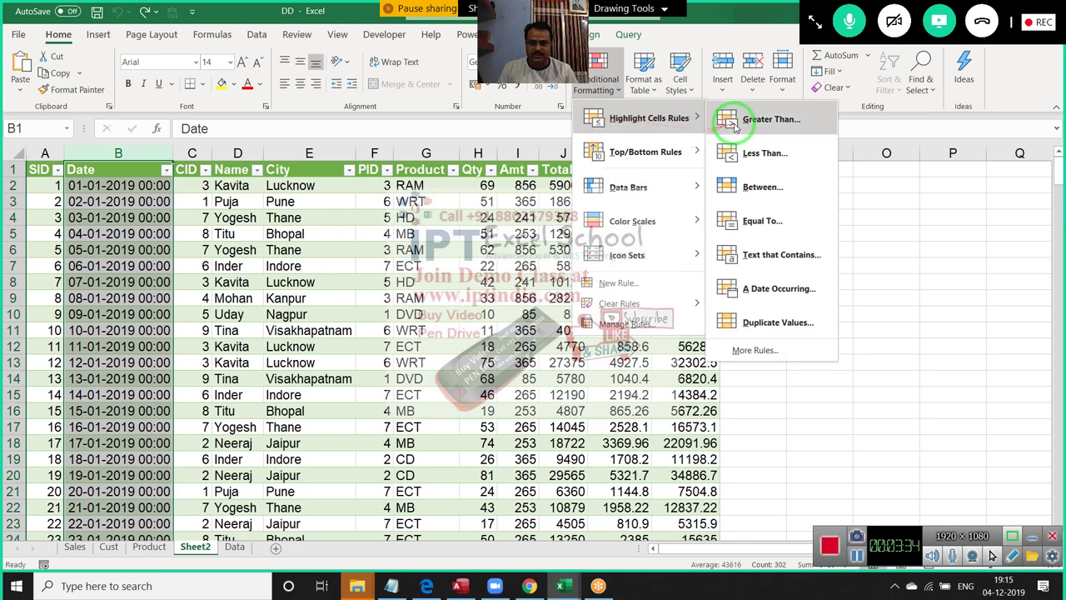
{"action": "left_click", "coordinate": [740, 119]}
{"action": "left_click", "coordinate": [708, 225]}
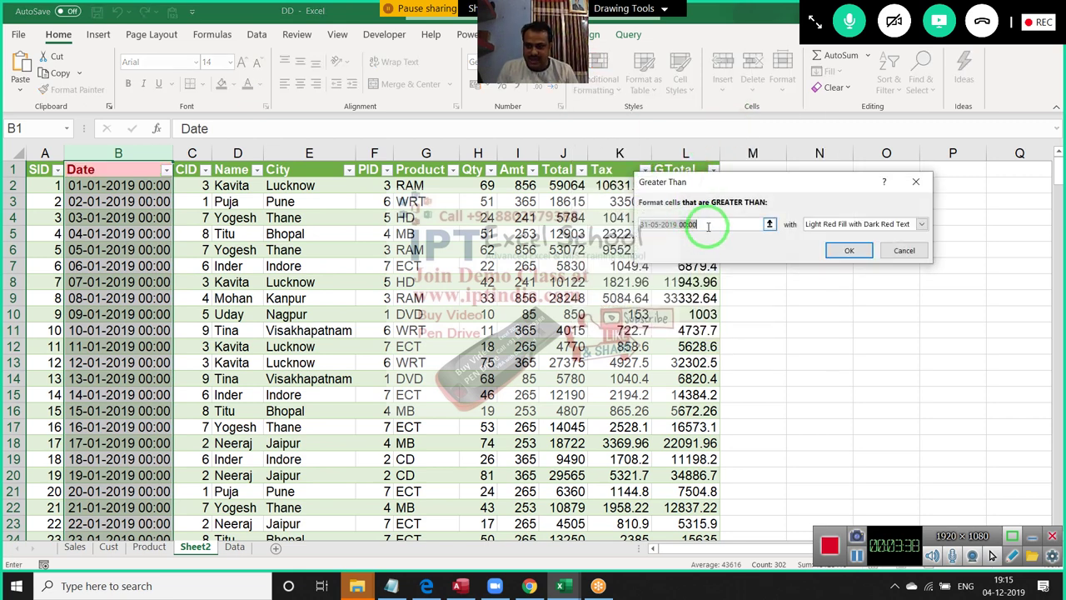
{"action": "left_click_drag", "start_coordinate": [708, 225], "coordinate": [545, 224]}
{"action": "type", "text": "10-0"}
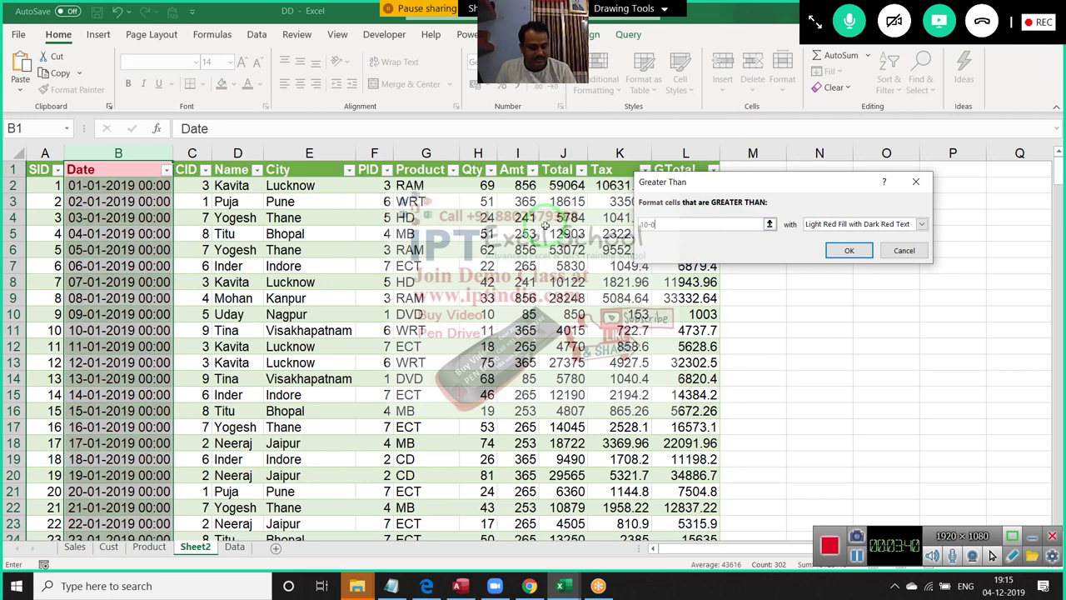
{"action": "type", "text": "1"}
{"action": "left_click_drag", "start_coordinate": [545, 227], "coordinate": [383, 336]}
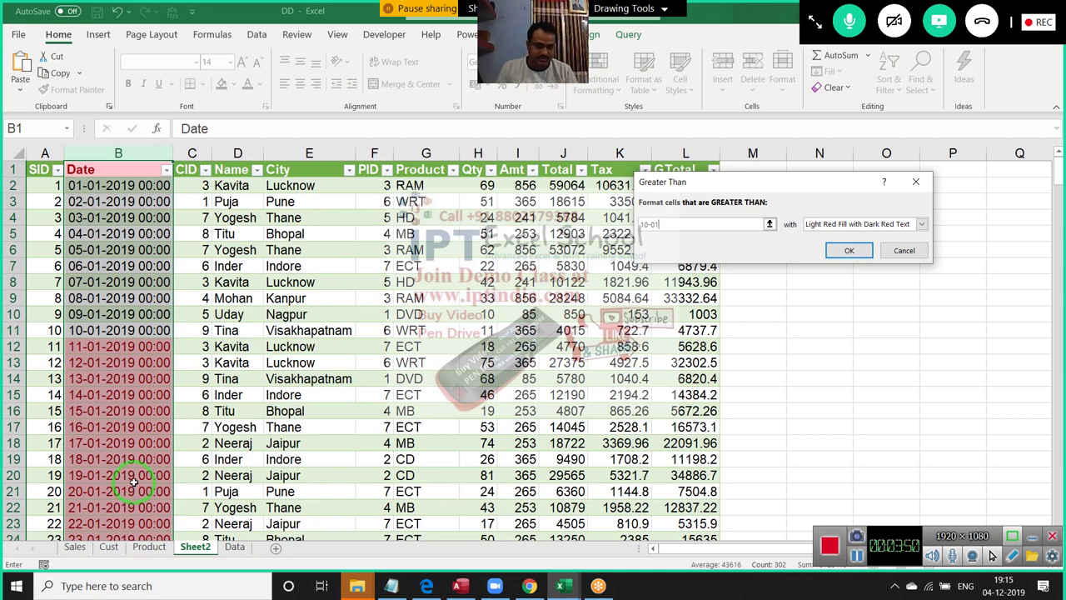
{"action": "key", "text": "Escape"}
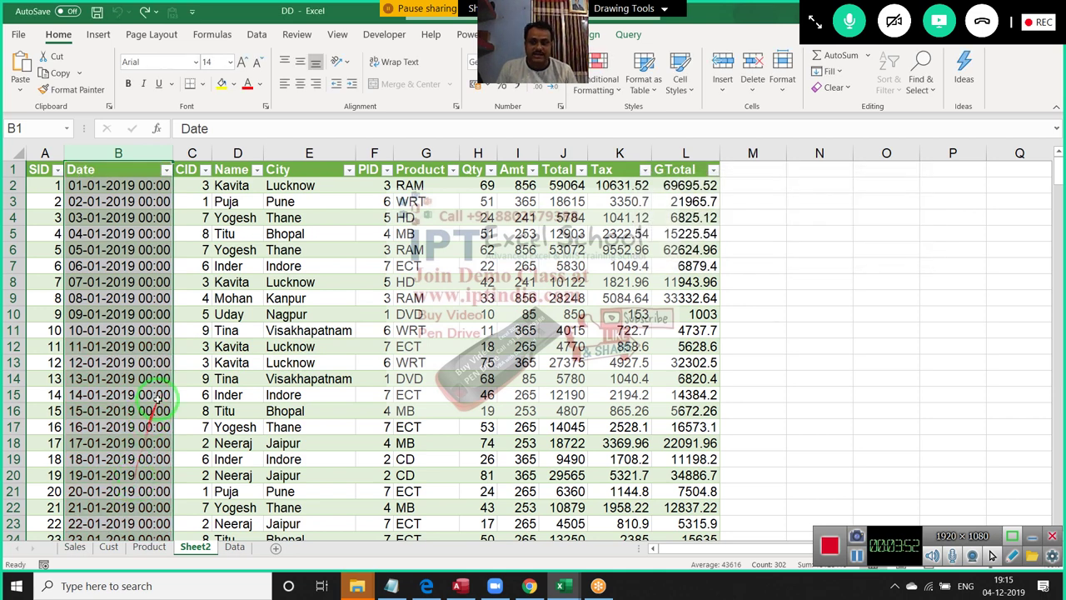
{"action": "left_click", "coordinate": [231, 316]}
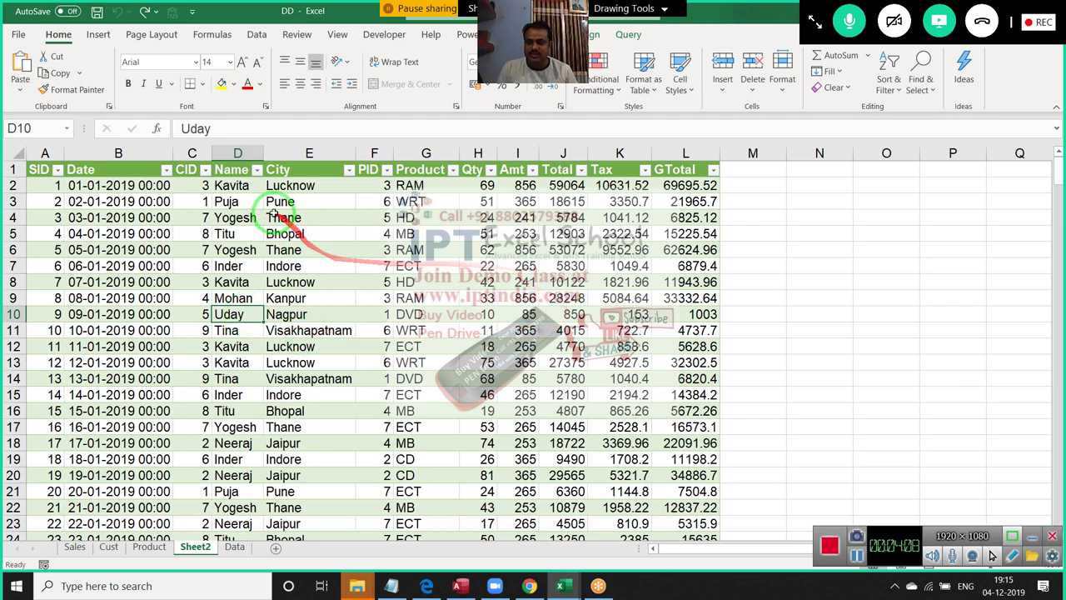
{"action": "left_click", "coordinate": [477, 155]}
{"action": "left_click", "coordinate": [601, 83]}
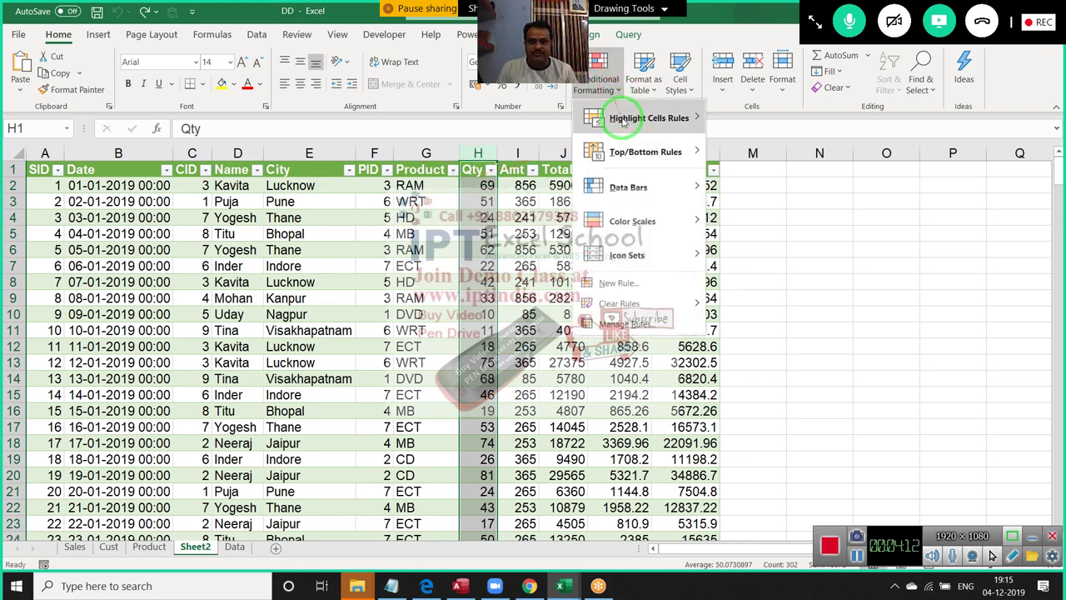
{"action": "mouse_move", "coordinate": [648, 117]}
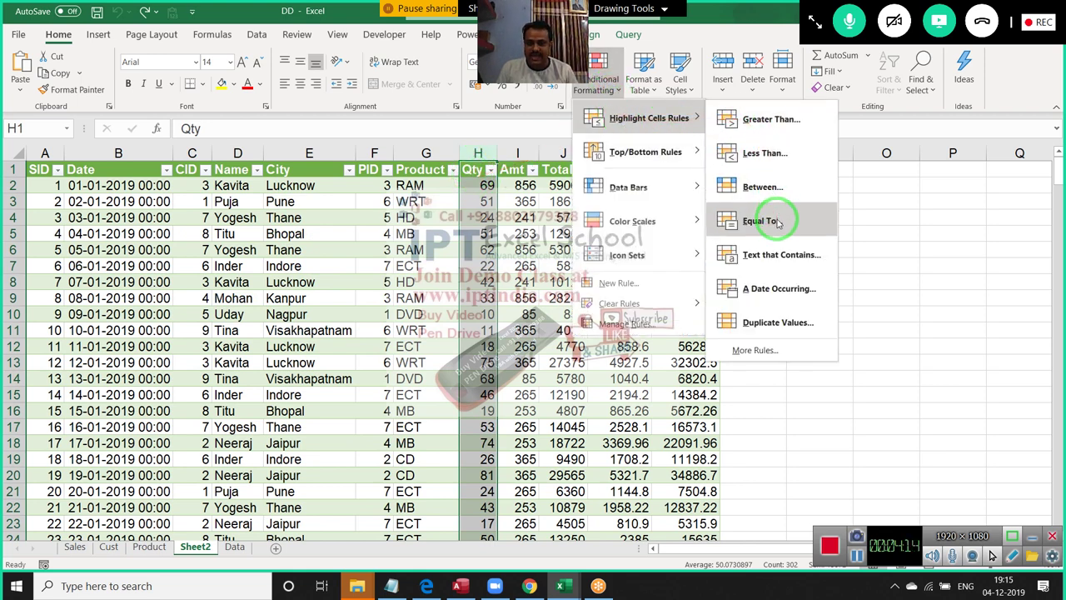
{"action": "left_click", "coordinate": [777, 223]}
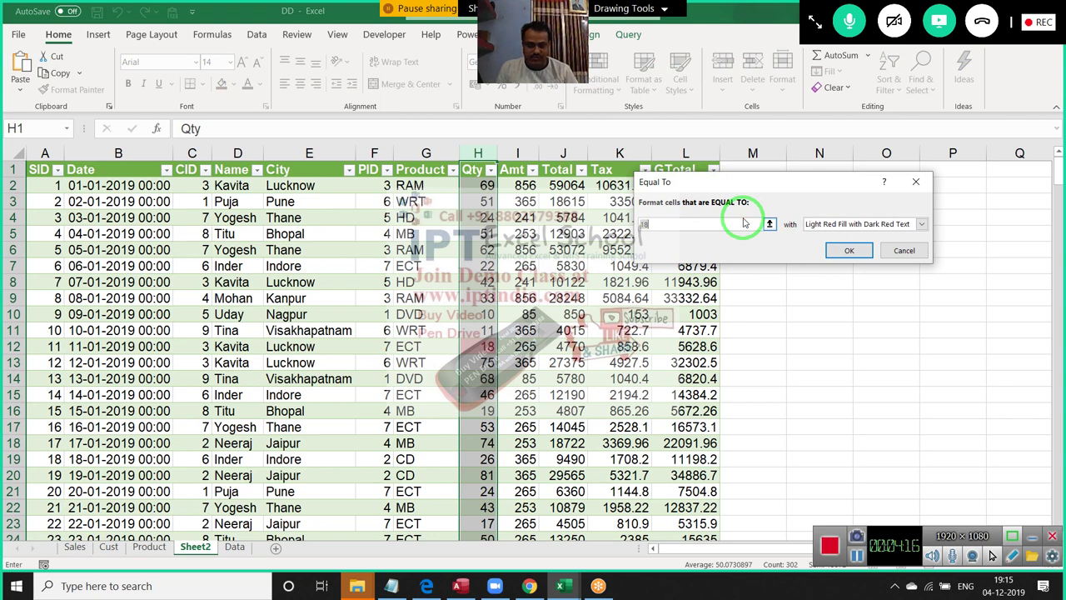
{"action": "type", "text": "22"}
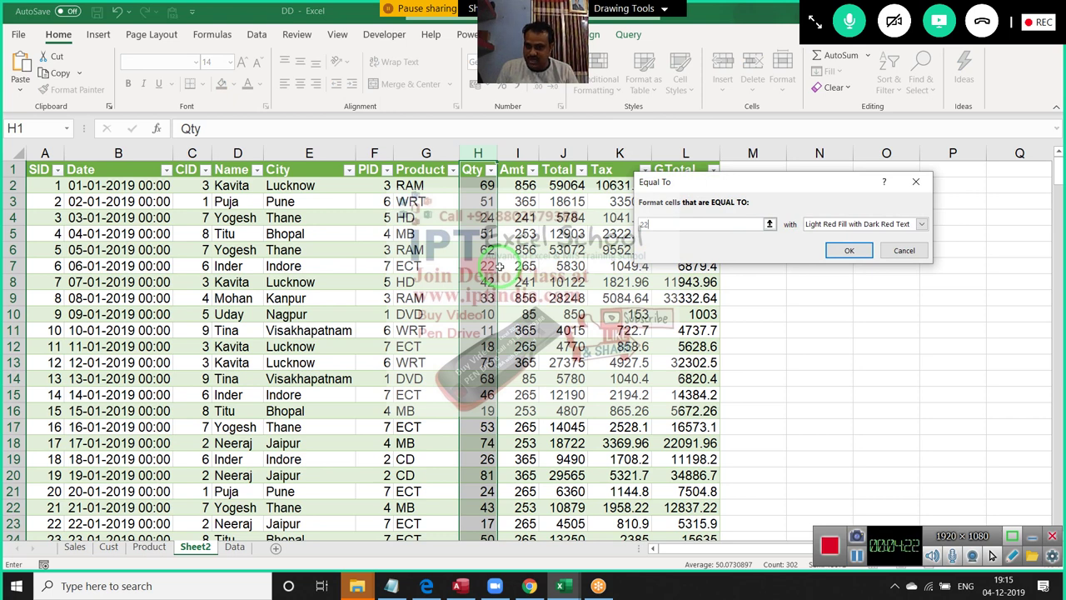
{"action": "key", "text": "Escape"}
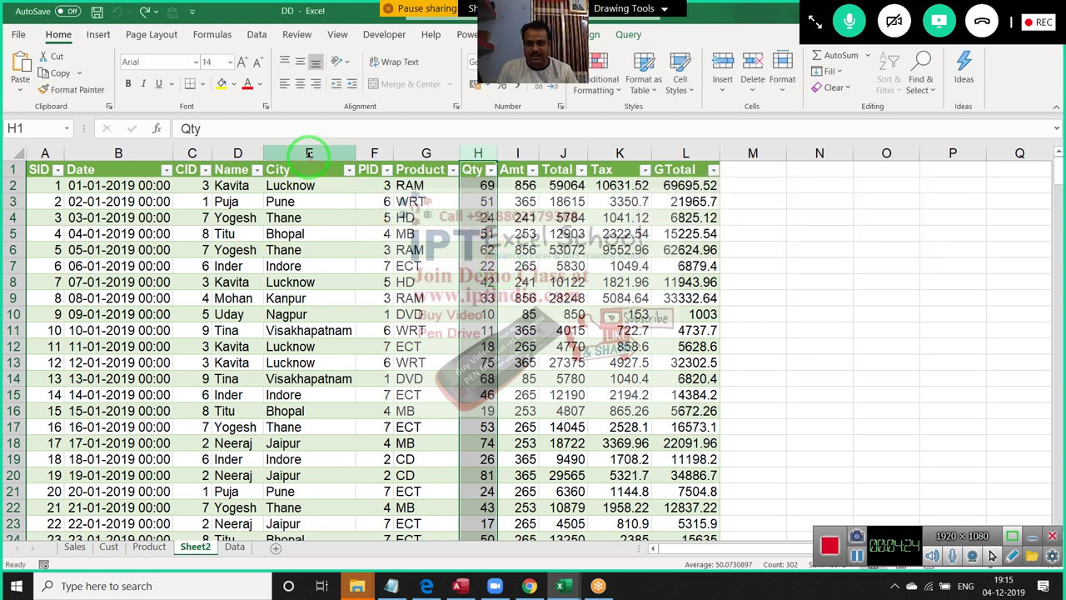
{"action": "left_click", "coordinate": [315, 159]}
{"action": "left_click", "coordinate": [592, 83]}
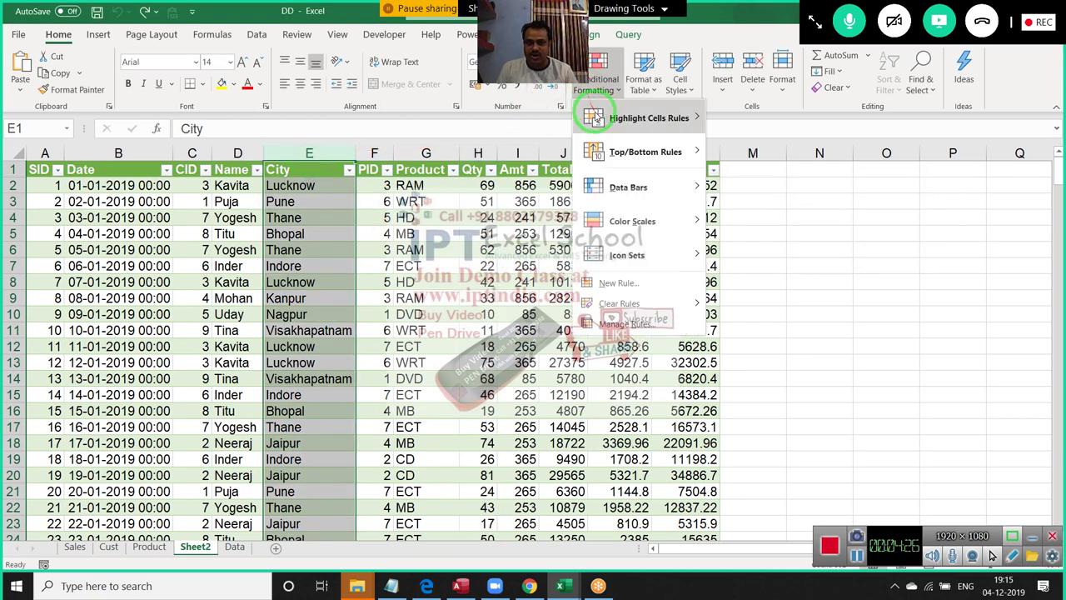
{"action": "mouse_move", "coordinate": [648, 117]}
{"action": "left_click", "coordinate": [753, 215]}
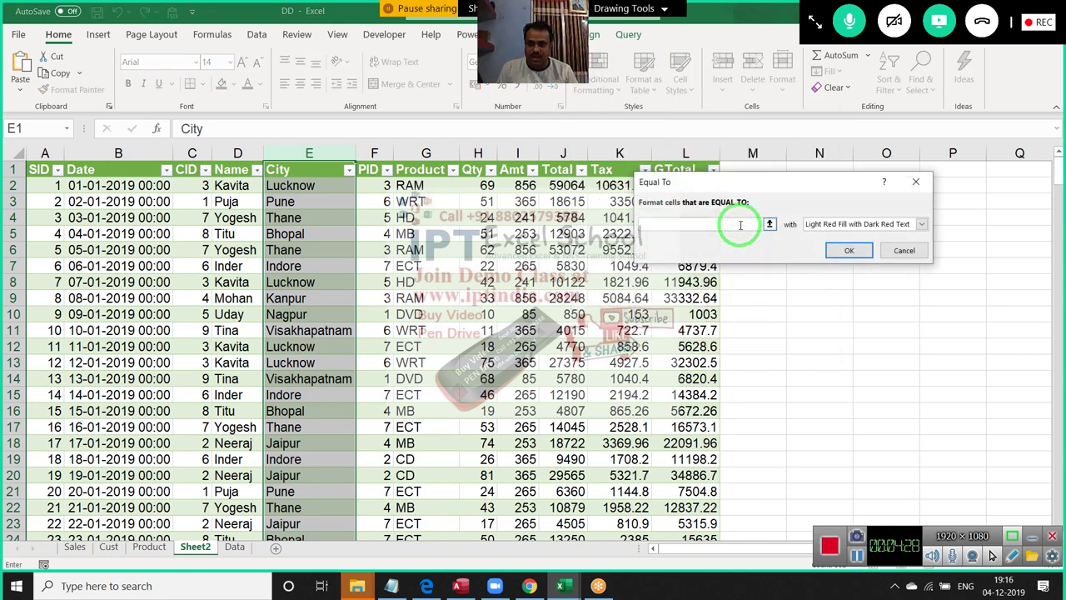
{"action": "type", "text": "Pune"}
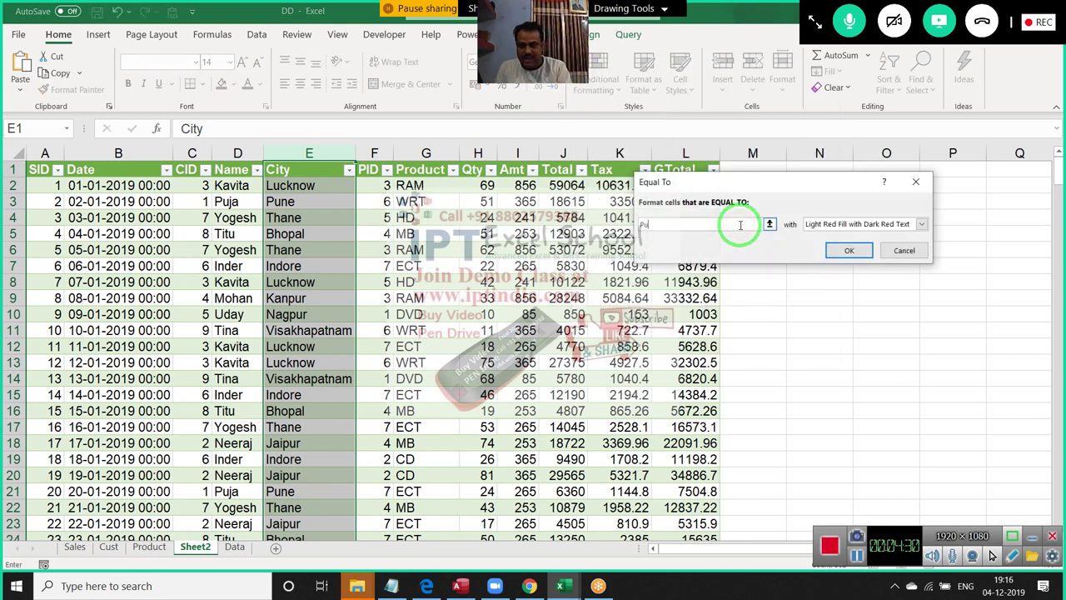
{"action": "left_click_drag", "start_coordinate": [741, 228], "coordinate": [466, 351]}
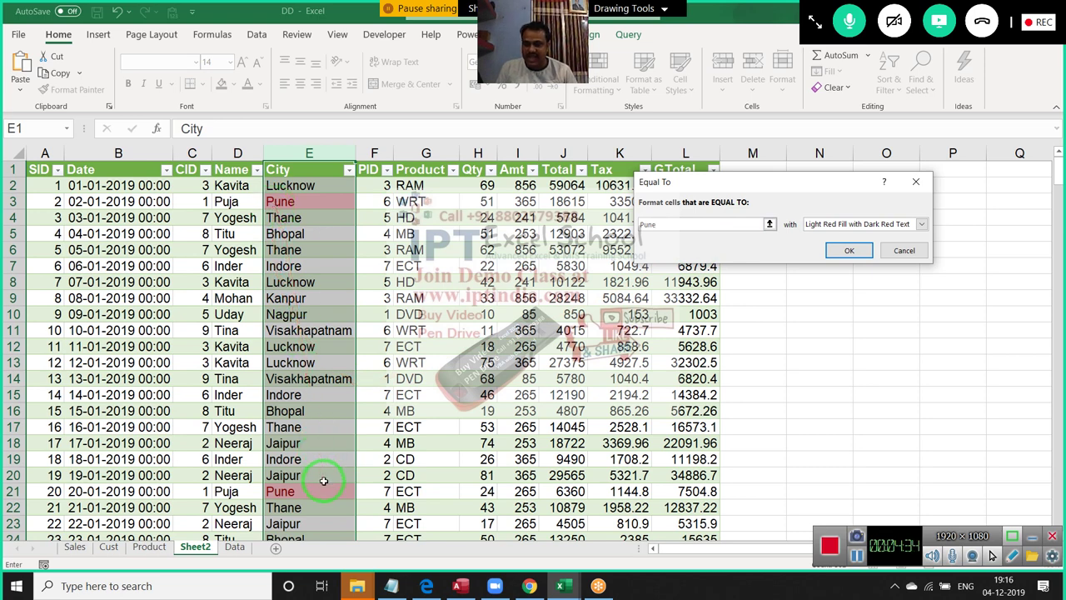
{"action": "key", "text": "Escape"}
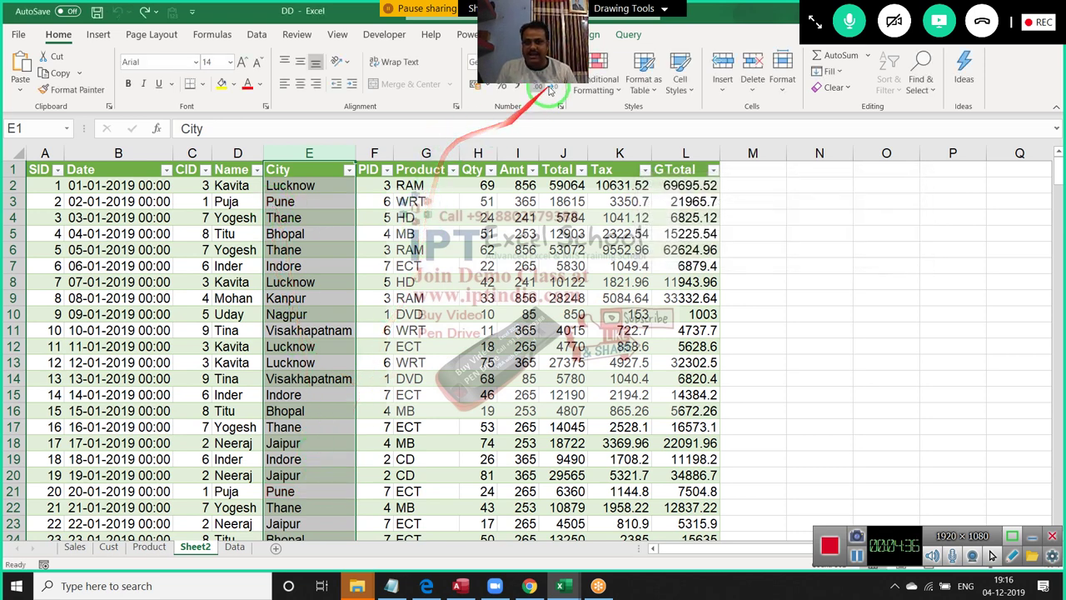
{"action": "left_click", "coordinate": [596, 83]}
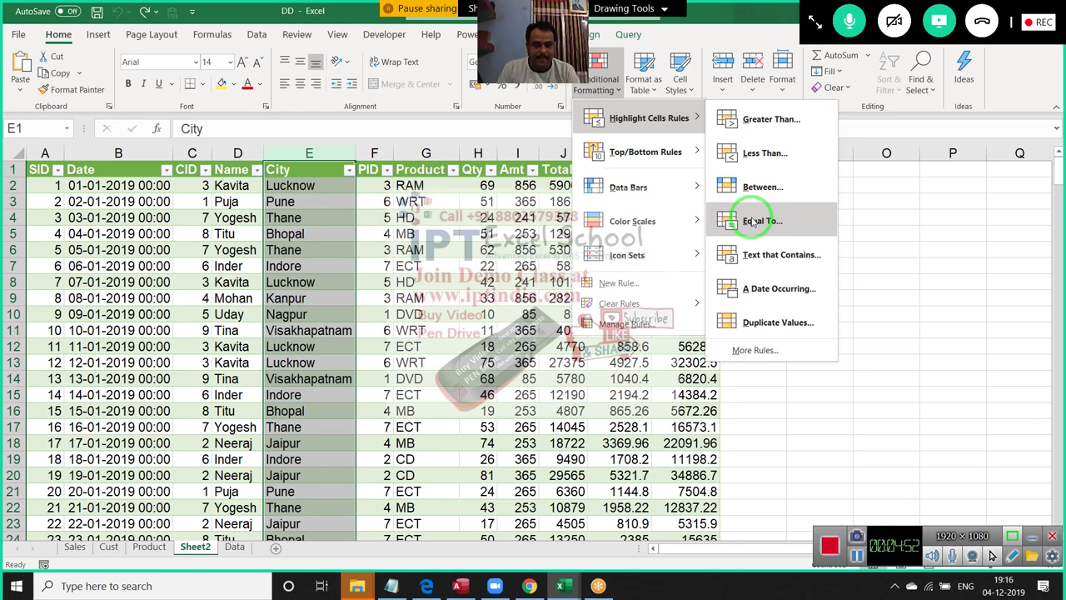
{"action": "left_click", "coordinate": [774, 258]}
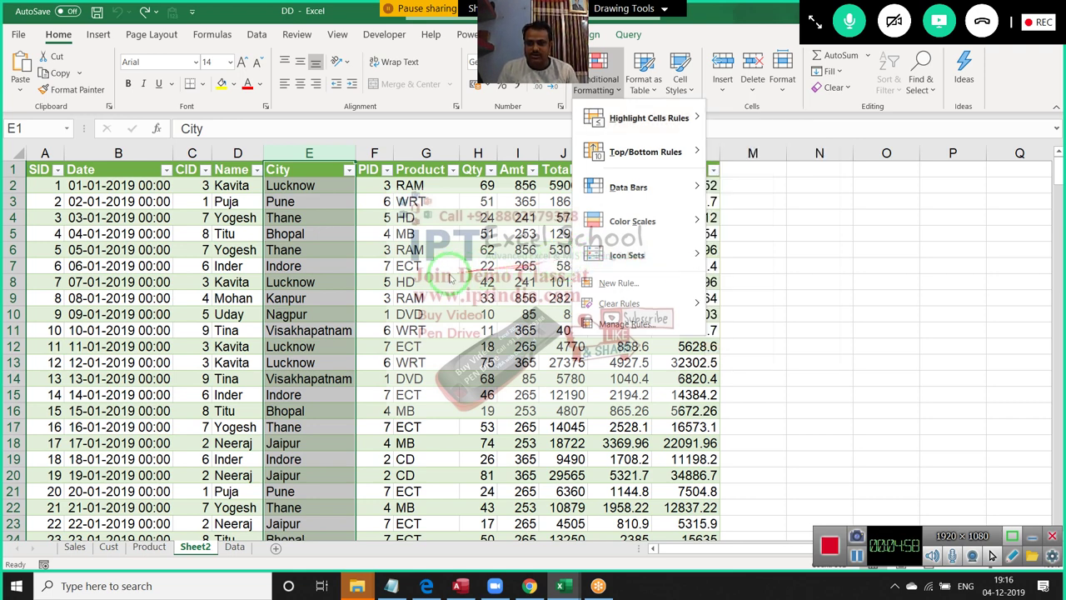
{"action": "left_click", "coordinate": [391, 282]}
Change city E8 from Lucknow to Delhi
{"action": "left_click", "coordinate": [327, 282]}
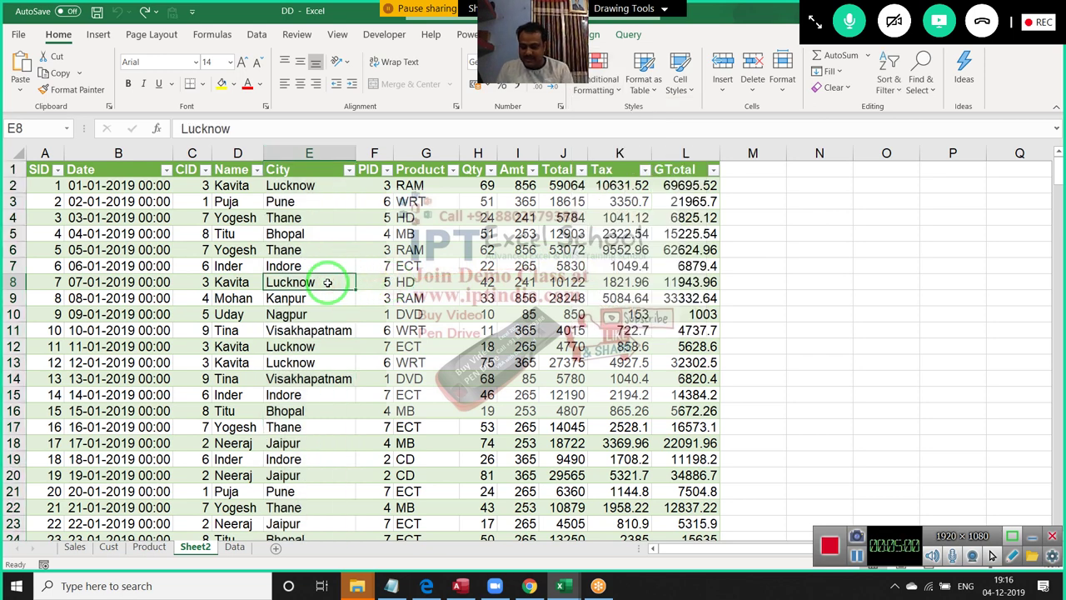
{"action": "type", "text": "D"}
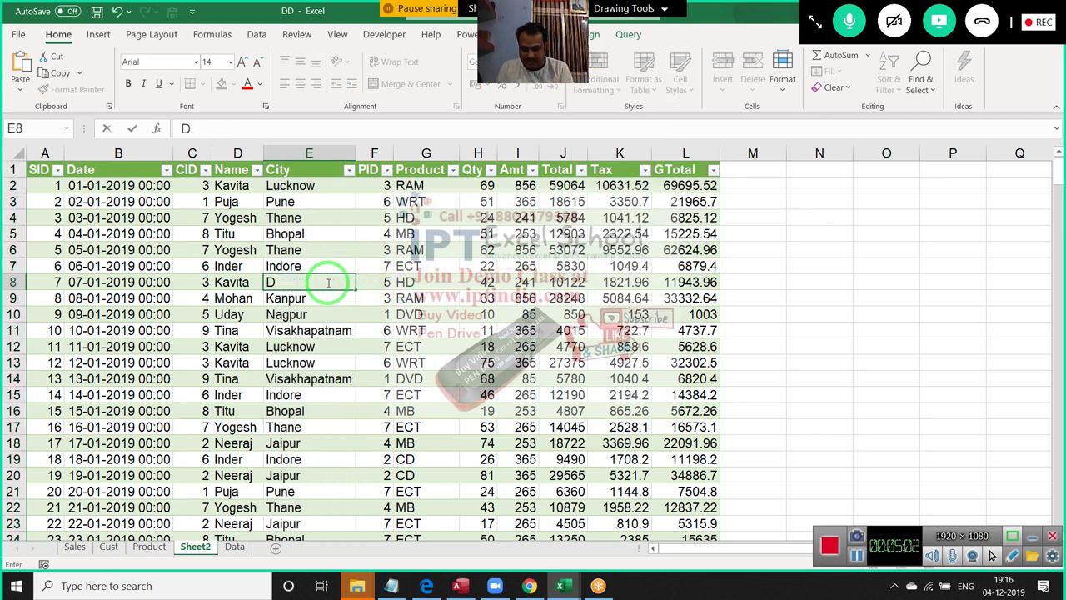
{"action": "type", "text": "elhi"}
{"action": "key", "text": "Return"}
{"action": "key", "text": "Down"}
{"action": "key", "text": "Down"}
{"action": "key", "text": "Down"}
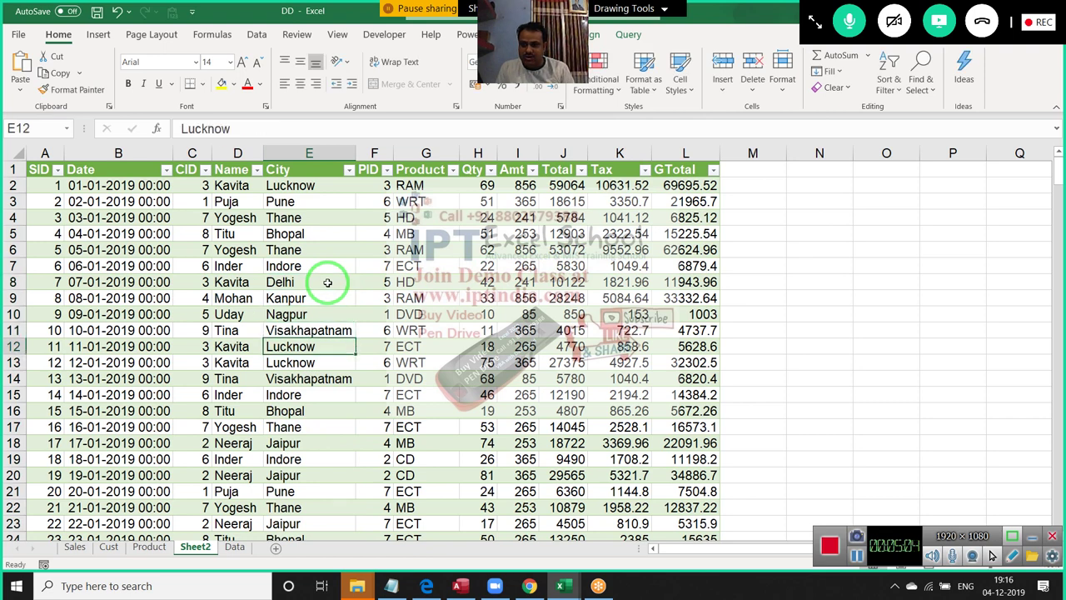
{"action": "key", "text": "Down"}
{"action": "key", "text": "Down"}
Enter New Delhi in E14 and Delhi in E18 and E21
{"action": "type", "text": "Ne"}
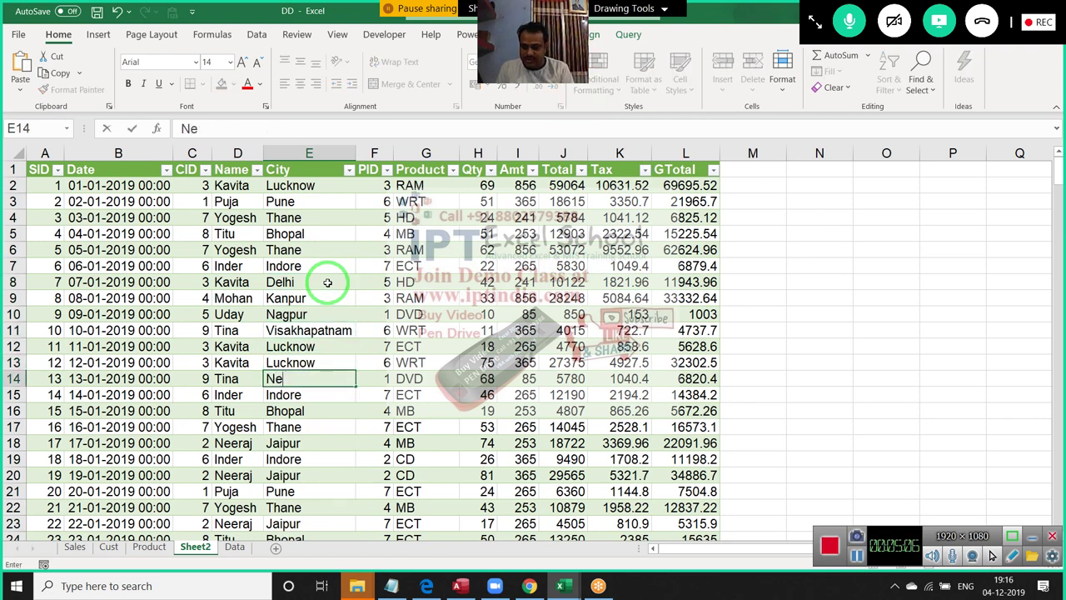
{"action": "type", "text": "w Delhi"}
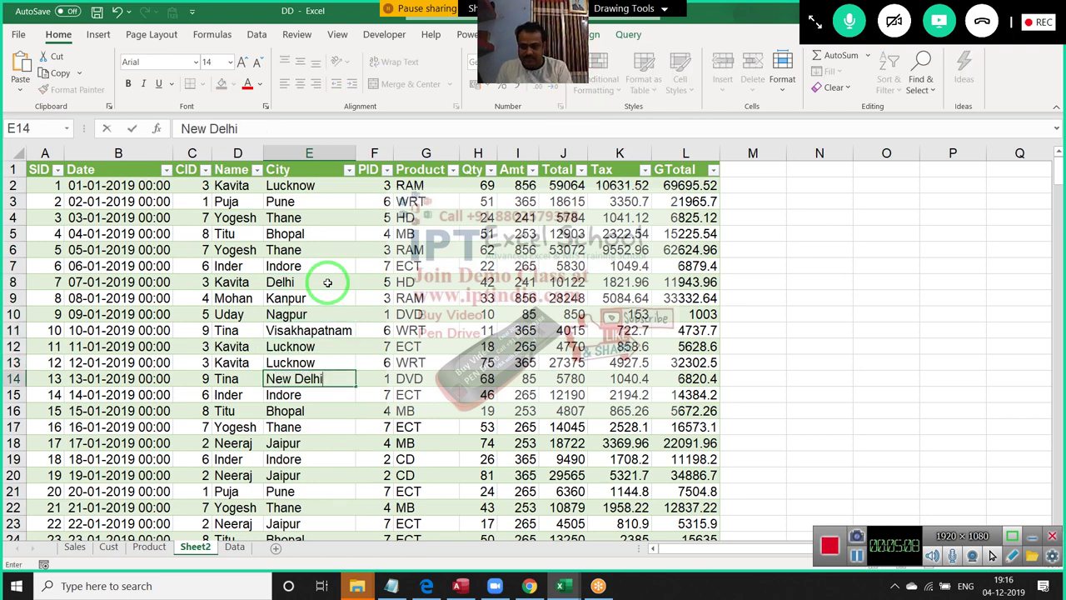
{"action": "key", "text": "Return"}
{"action": "key", "text": "Down"}
{"action": "key", "text": "Down"}
{"action": "key", "text": "Down"}
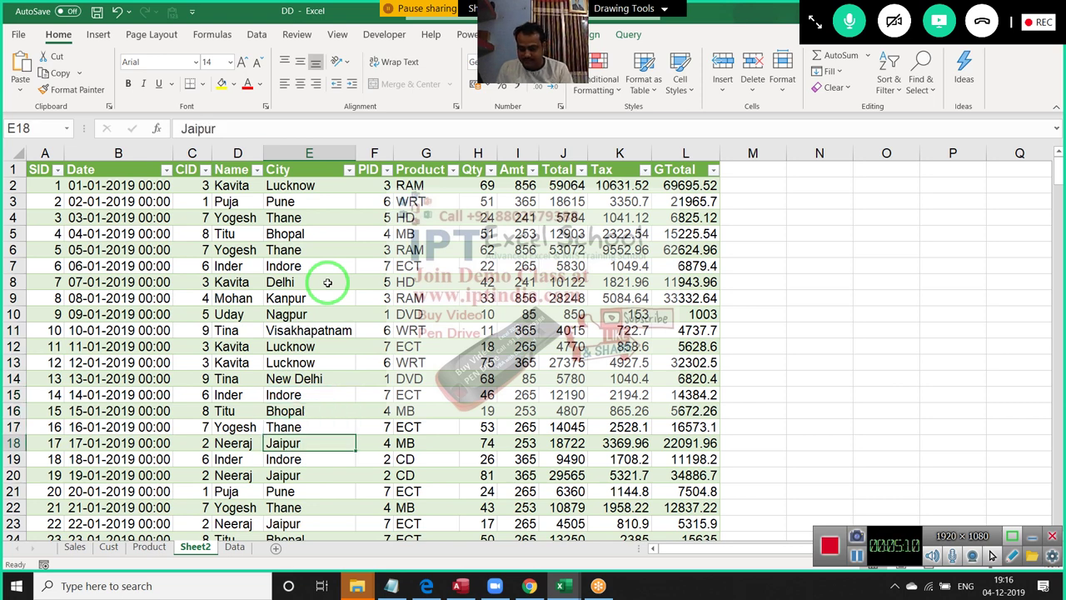
{"action": "type", "text": "Delhi"}
{"action": "key", "text": "Return"}
{"action": "key", "text": "Down"}
{"action": "key", "text": "Down"}
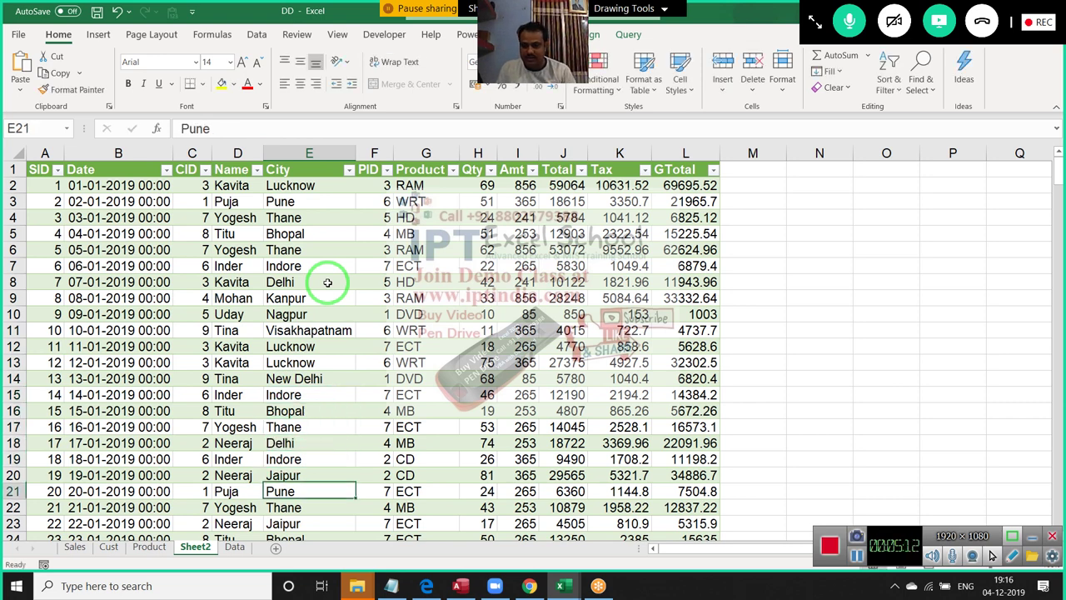
{"action": "type", "text": "Delhi"}
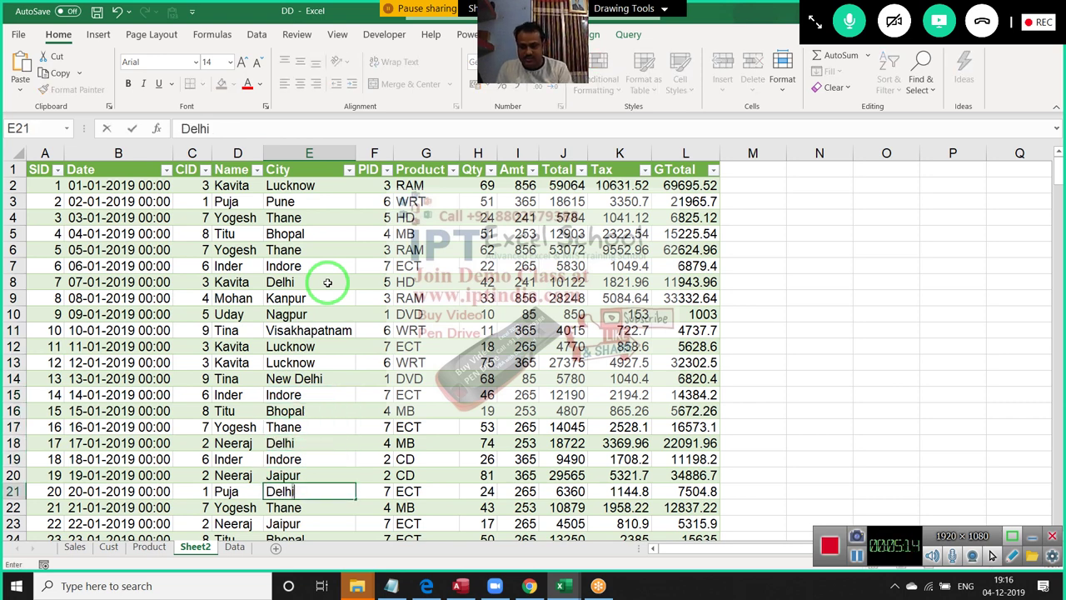
{"action": "key", "text": "Return"}
{"action": "key", "text": "Up"}
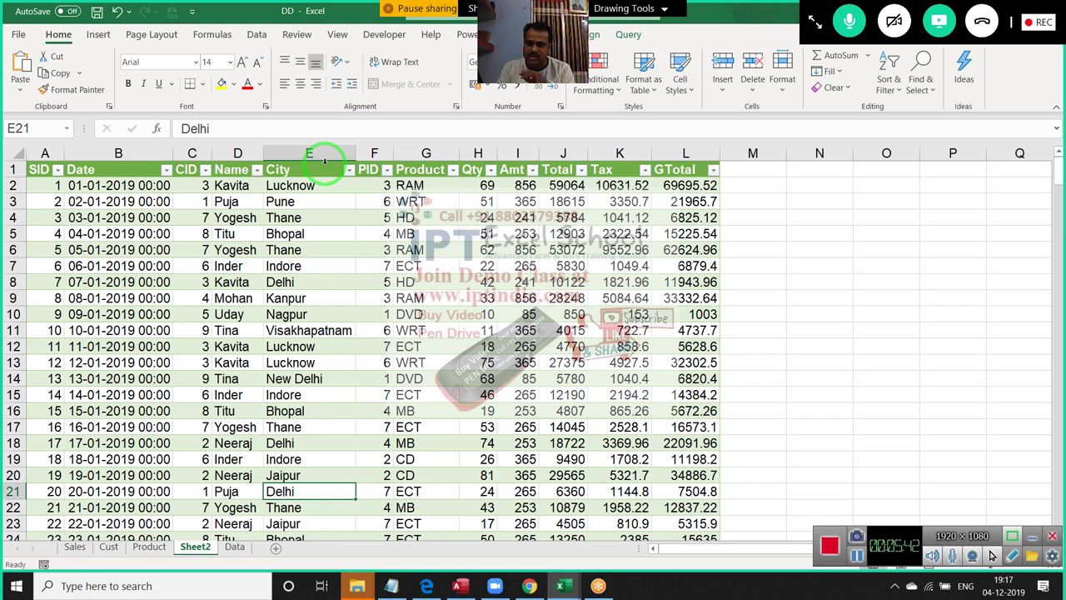
Select the City data and start an Equal To rule with value Delhi
{"action": "left_click", "coordinate": [324, 160]}
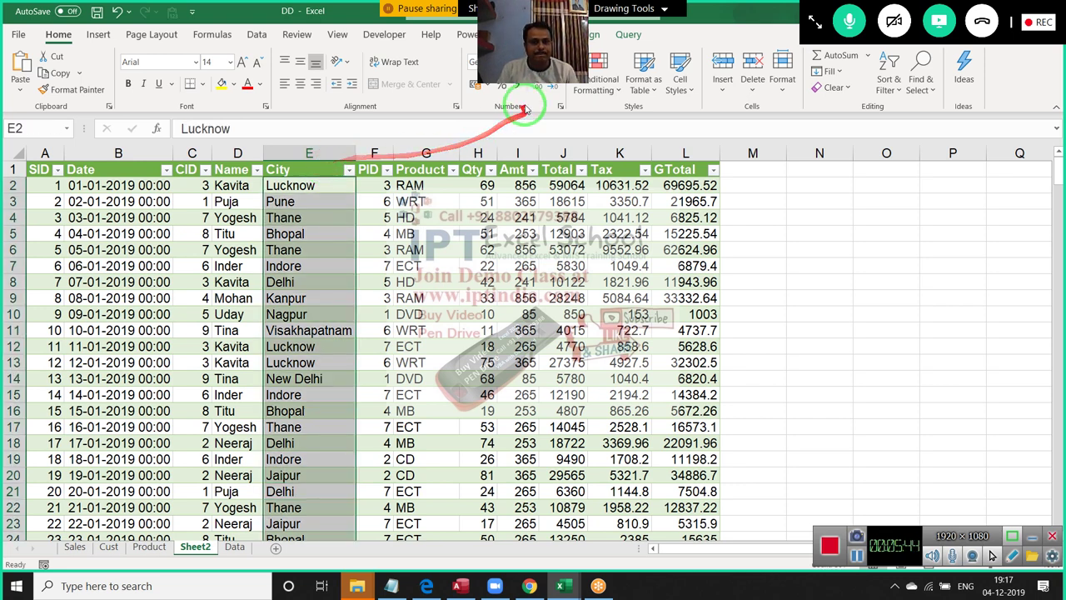
{"action": "left_click", "coordinate": [595, 90]}
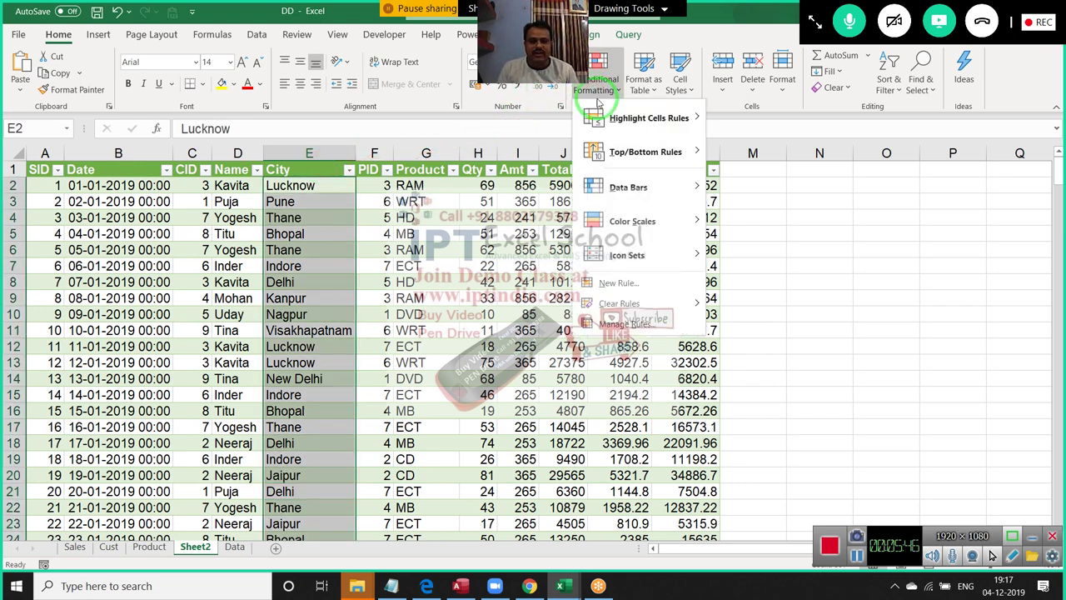
{"action": "mouse_move", "coordinate": [641, 119]}
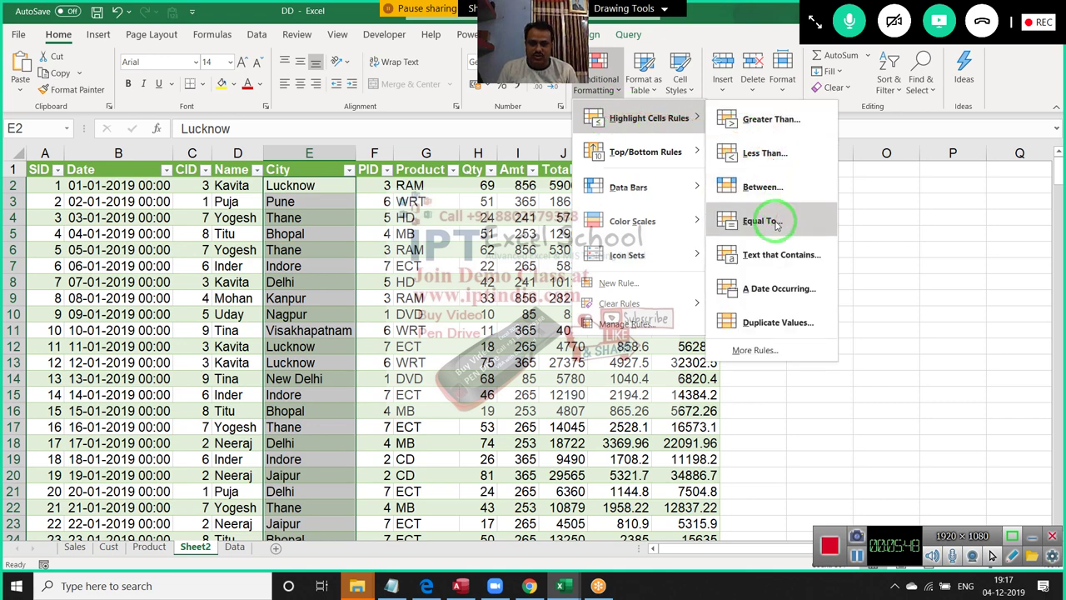
{"action": "left_click", "coordinate": [760, 221]}
{"action": "type", "text": "p"}
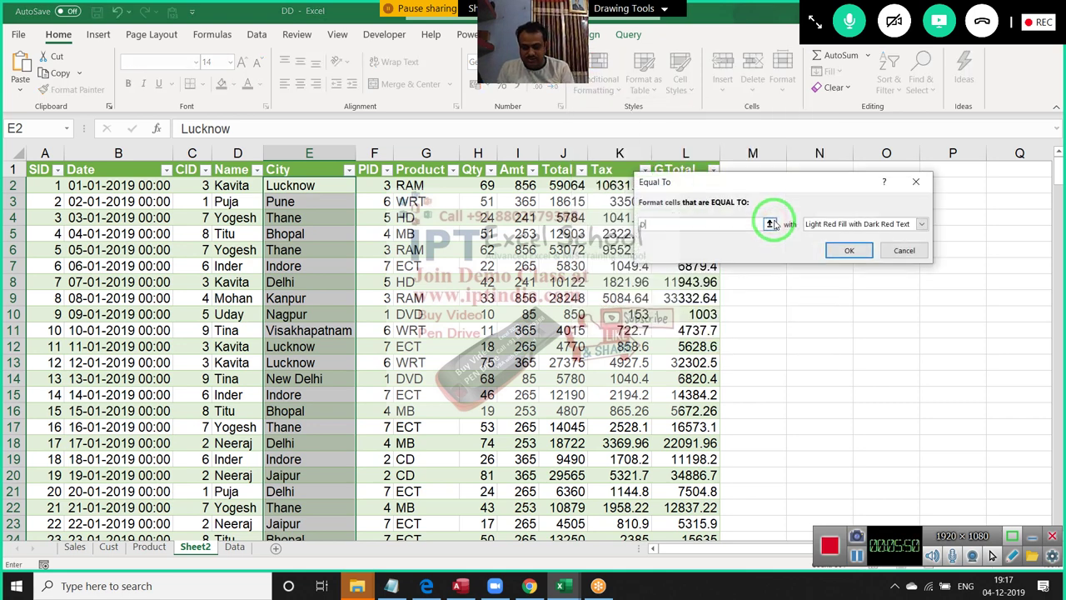
{"action": "type", "text": "Delhi"}
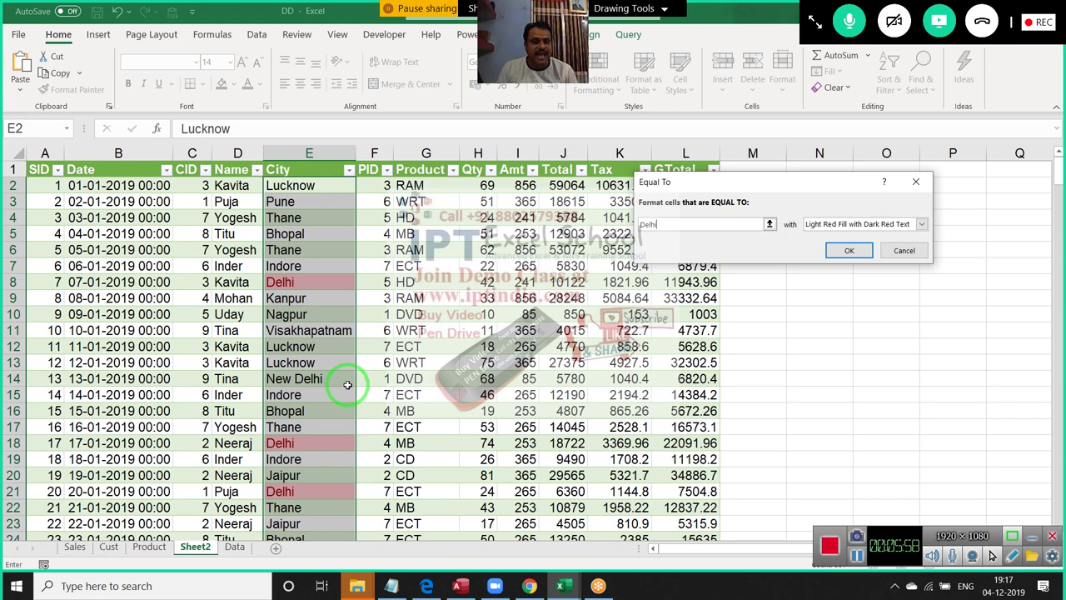
Try New Delhi, then settle on Delhi and apply the light red highlight
{"action": "key", "text": "BackSpace"}
{"action": "type", "text": "P"}
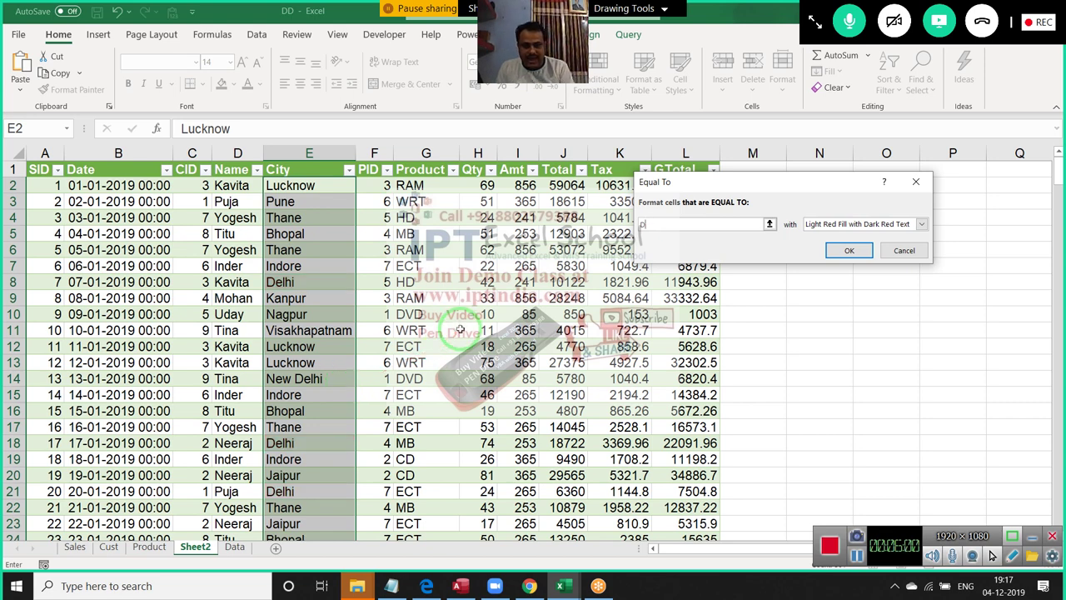
{"action": "key", "text": "BackSpace"}
{"action": "key", "text": "BackSpace"}
{"action": "key", "text": "BackSpace"}
{"action": "type", "text": "New De"}
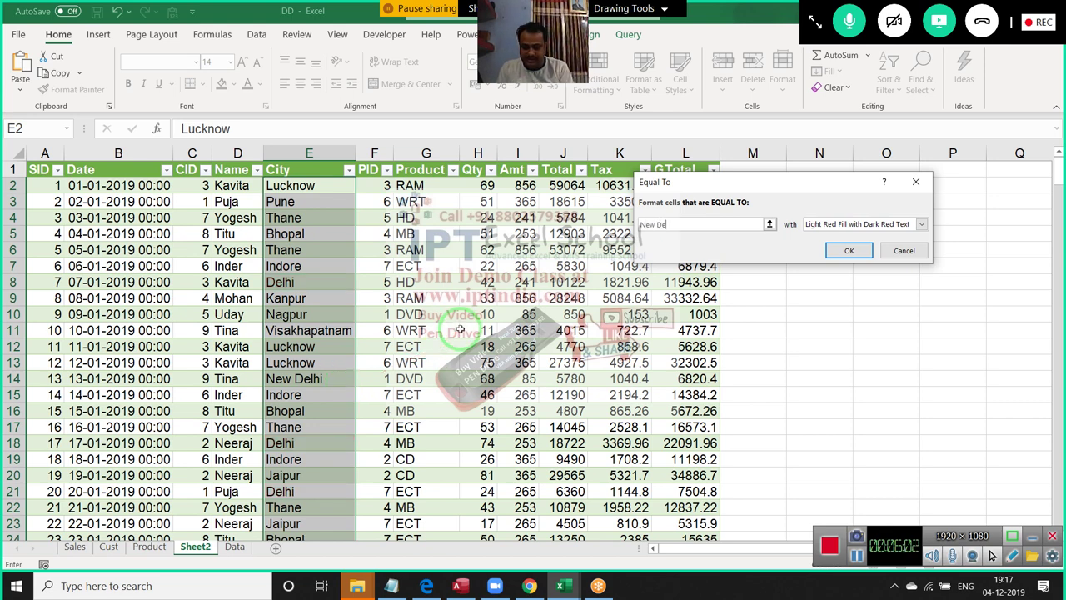
{"action": "type", "text": "lhi"}
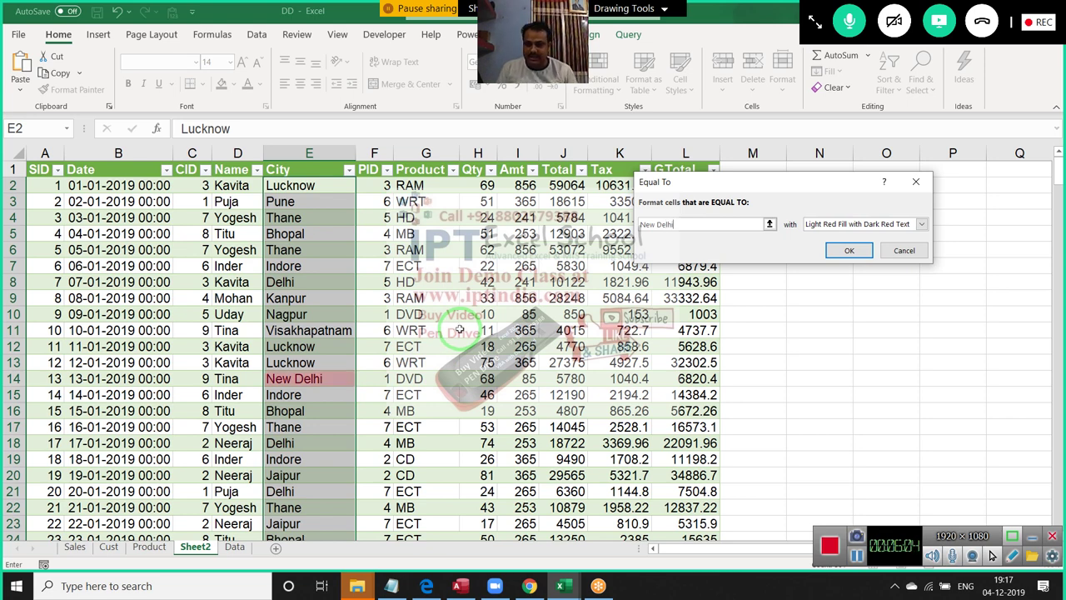
{"action": "key", "text": "BackSpace"}
{"action": "key", "text": "BackSpace"}
{"action": "key", "text": "BackSpace"}
{"action": "key", "text": "BackSpace"}
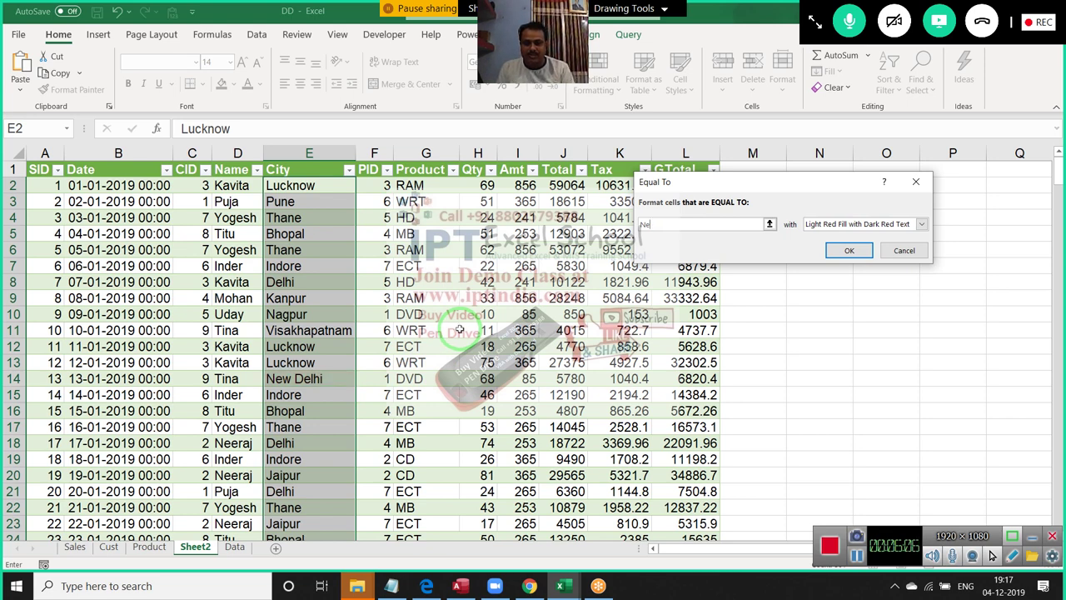
{"action": "key", "text": "BackSpace"}
{"action": "key", "text": "BackSpace"}
{"action": "key", "text": "BackSpace"}
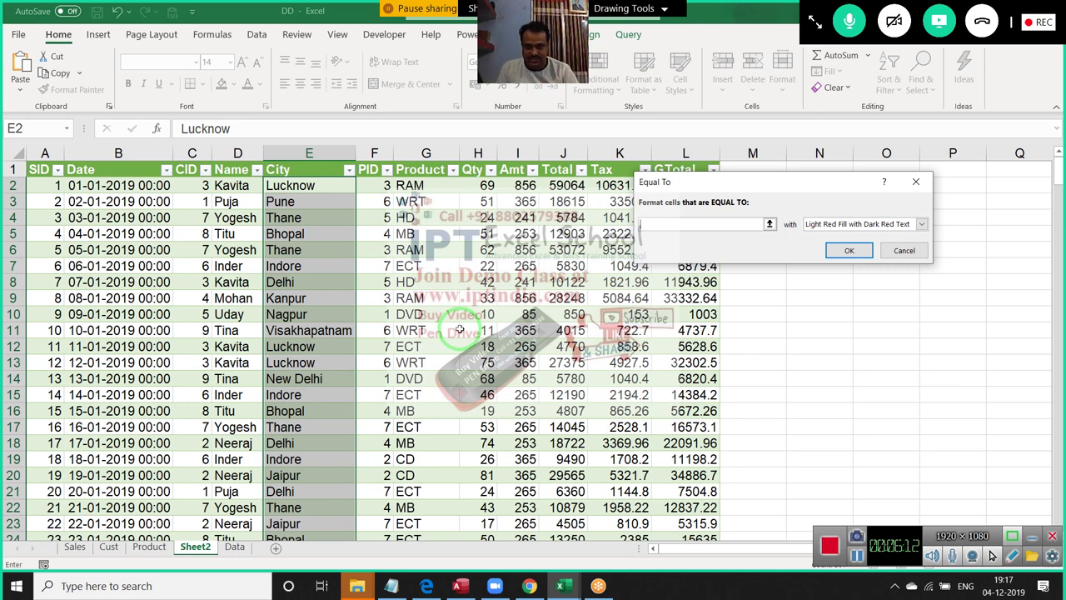
{"action": "type", "text": "Delhi"}
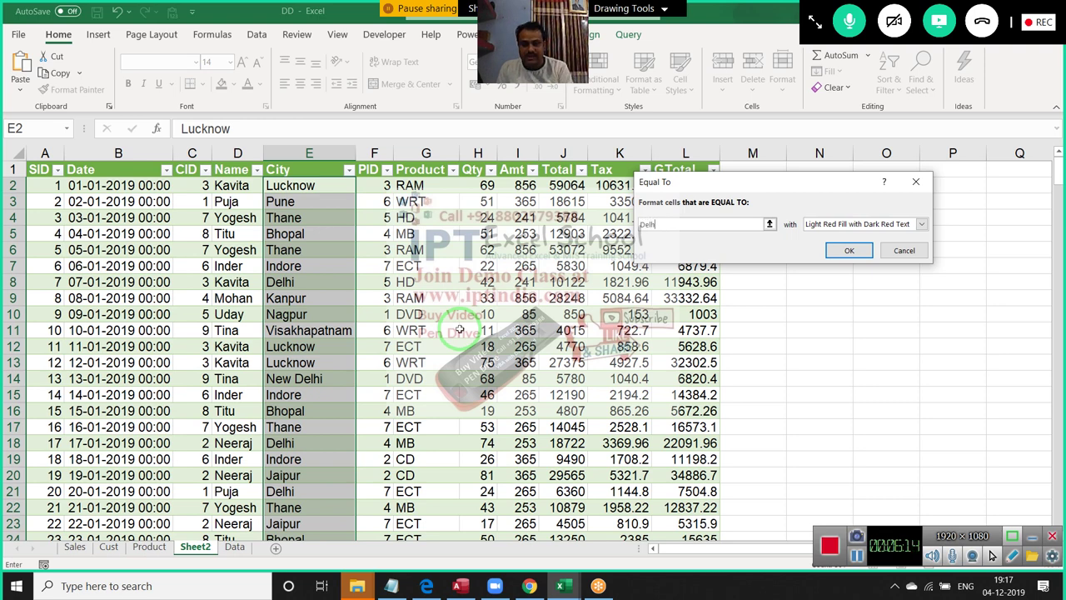
{"action": "left_click_drag", "start_coordinate": [459, 330], "coordinate": [669, 408]}
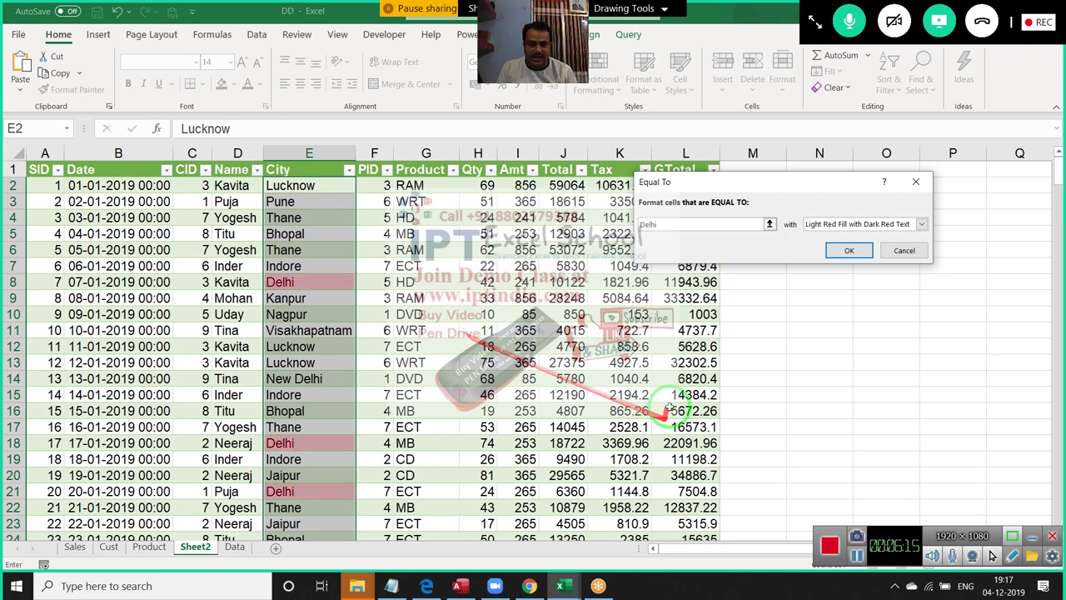
{"action": "left_click", "coordinate": [848, 250]}
{"action": "left_click", "coordinate": [604, 86]}
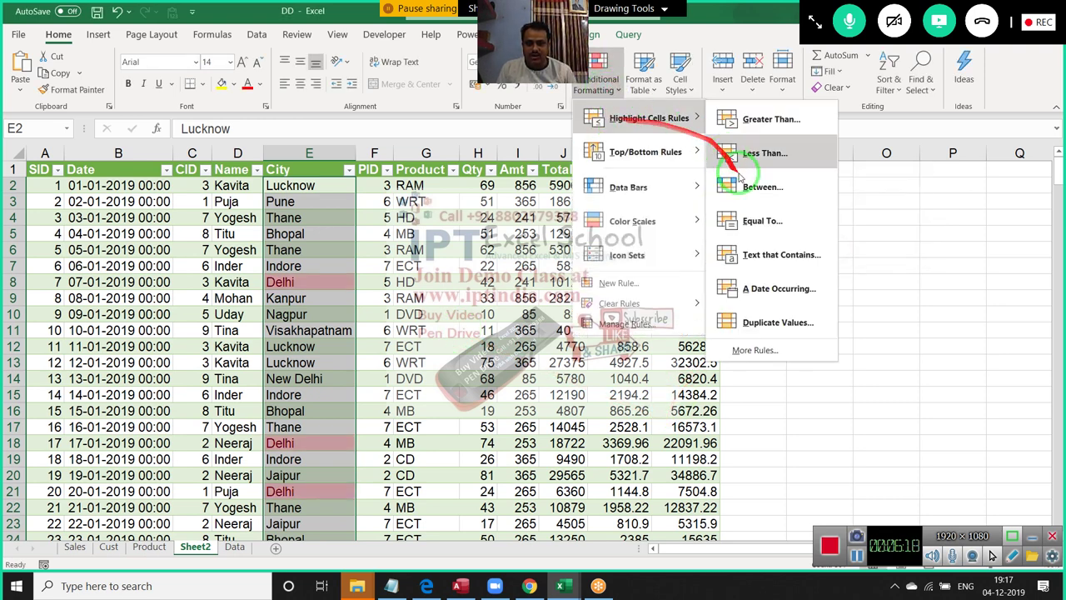
Preview an Equal To New Delhi rule and close it without applying
{"action": "left_click", "coordinate": [749, 219]}
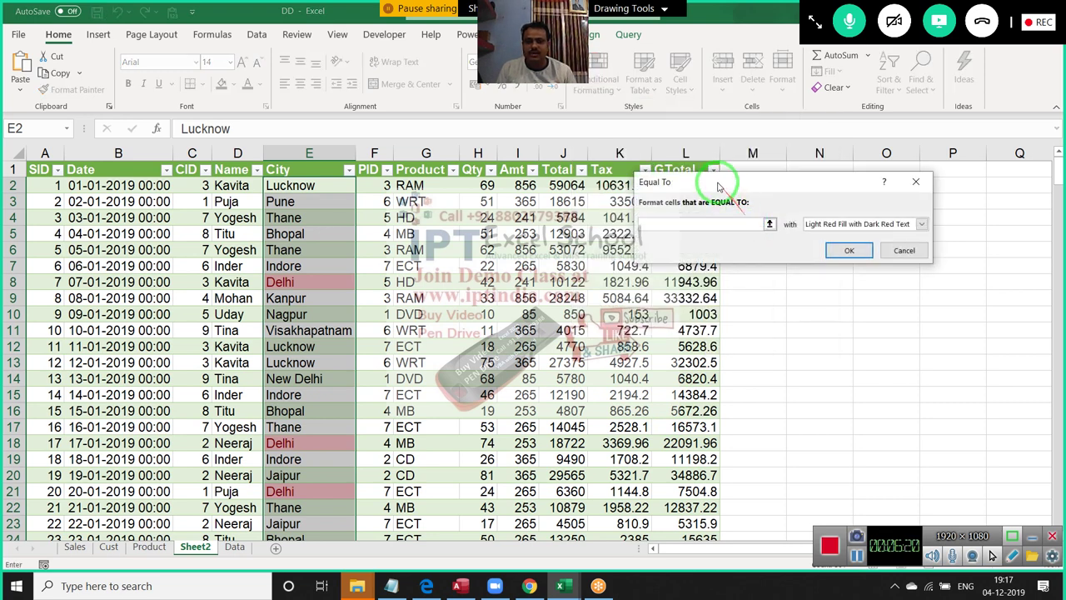
{"action": "type", "text": "Ne"}
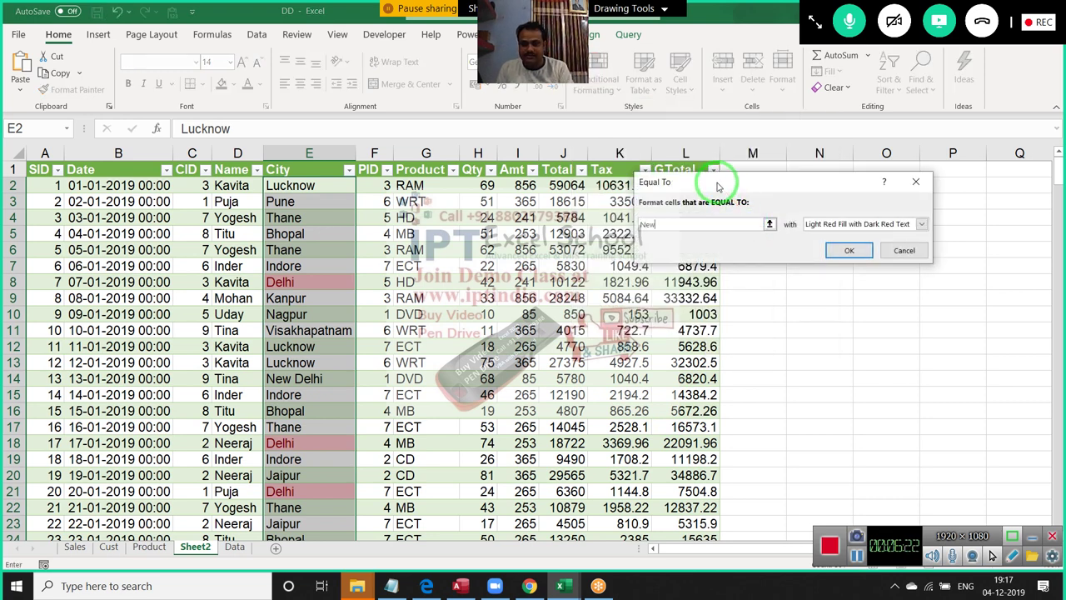
{"action": "type", "text": "w Delhi"}
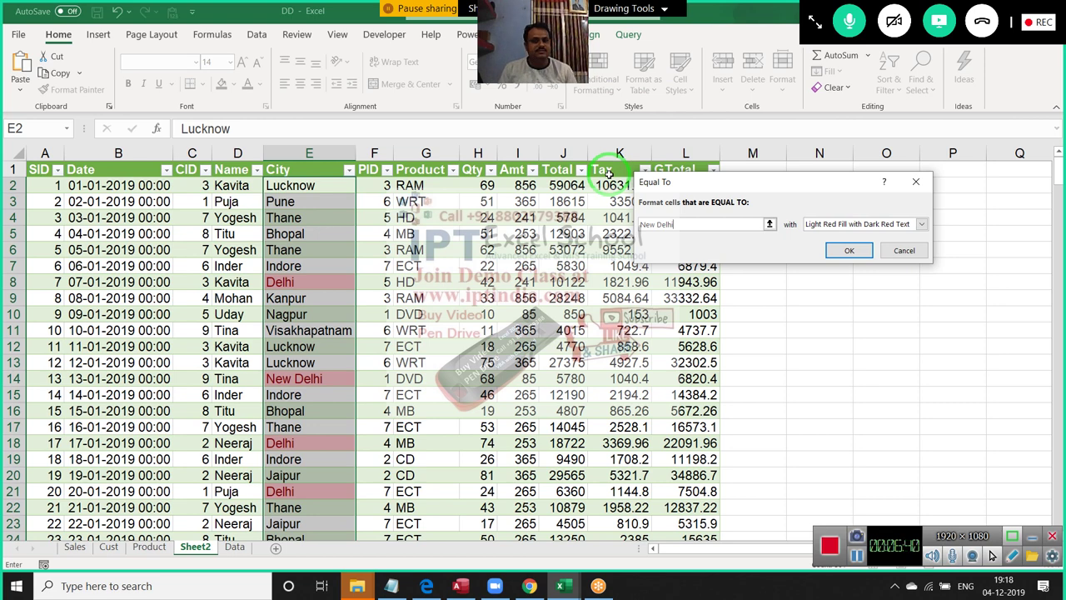
{"action": "key", "text": "Return"}
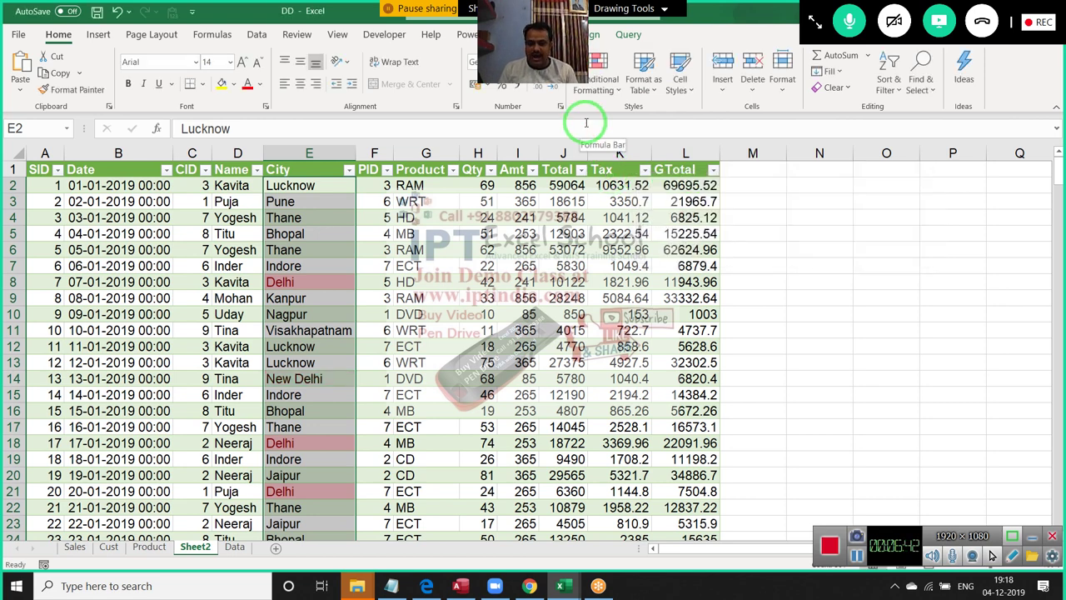
Undo the Delhi highlighting on the City column
{"action": "key", "text": "ctrl+z"}
{"action": "left_click", "coordinate": [597, 84]}
{"action": "mouse_move", "coordinate": [641, 117]}
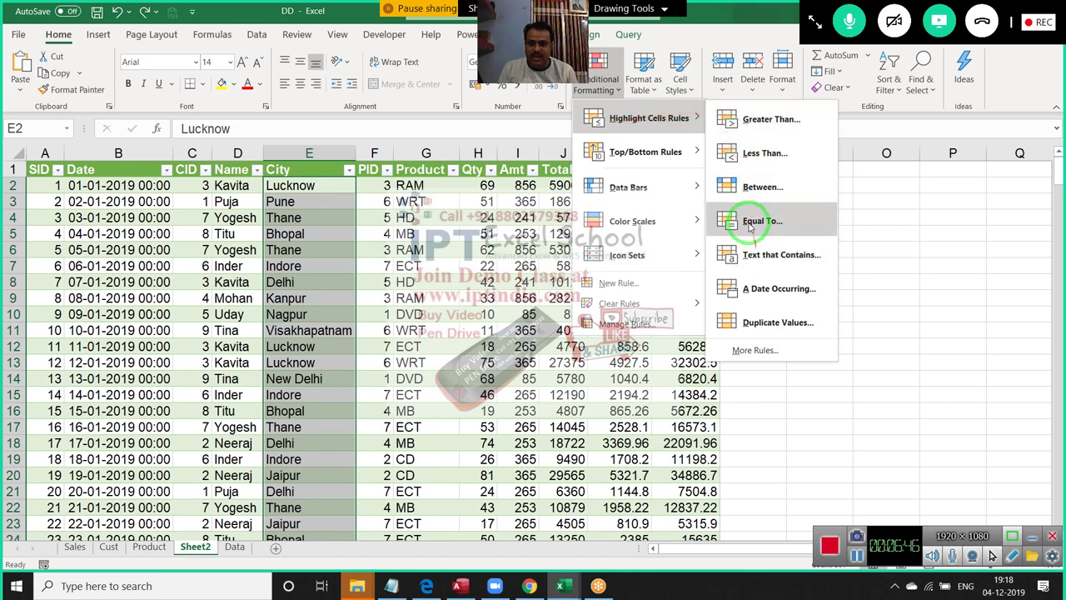
{"action": "left_click_drag", "start_coordinate": [723, 221], "coordinate": [503, 314]}
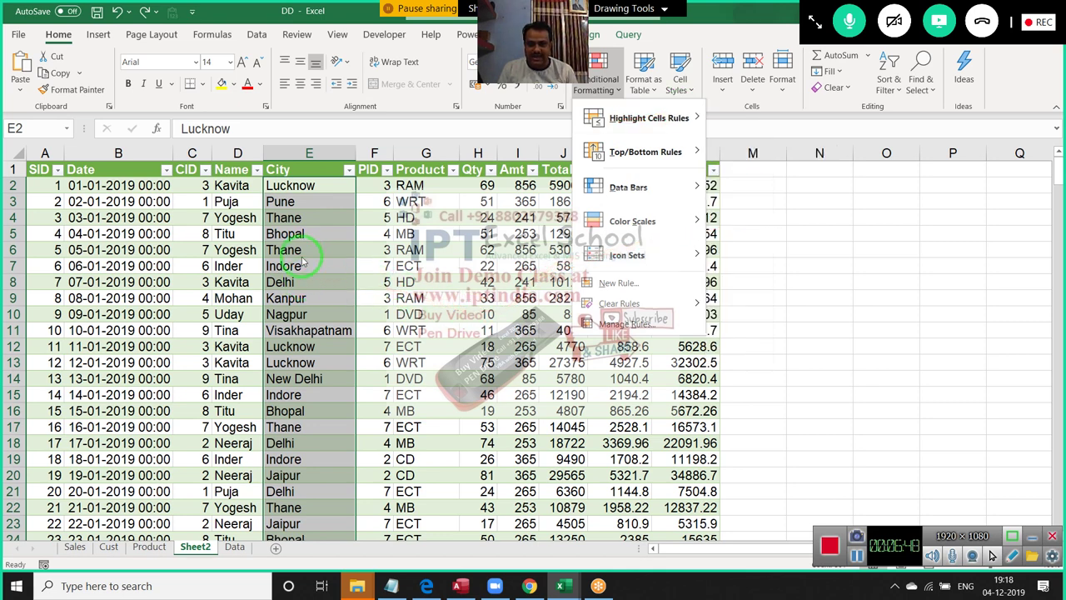
{"action": "left_click_drag", "start_coordinate": [292, 230], "coordinate": [306, 291]}
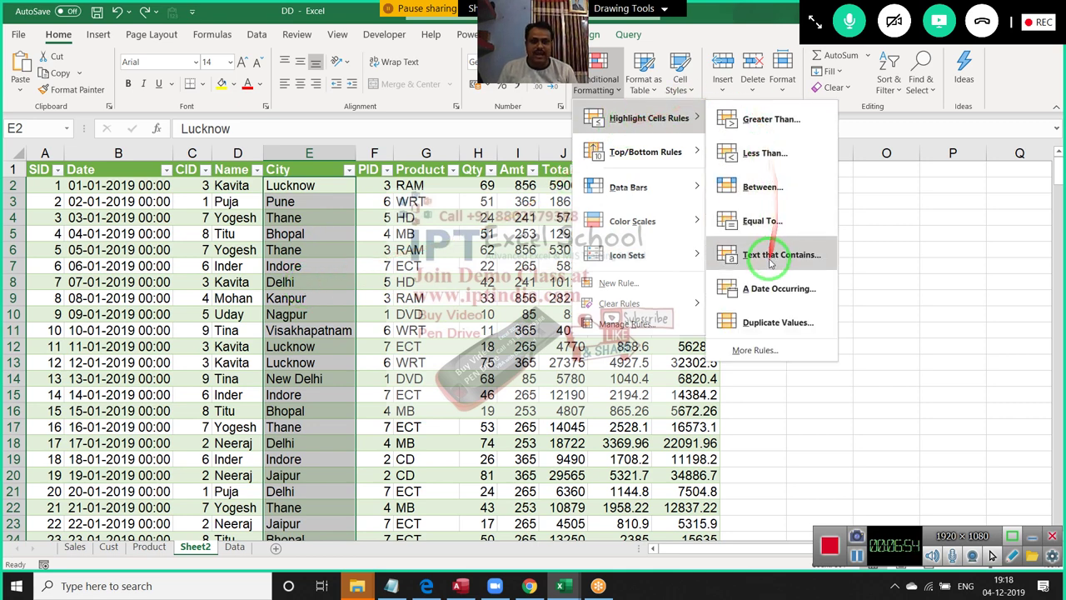
{"action": "left_click", "coordinate": [770, 258]}
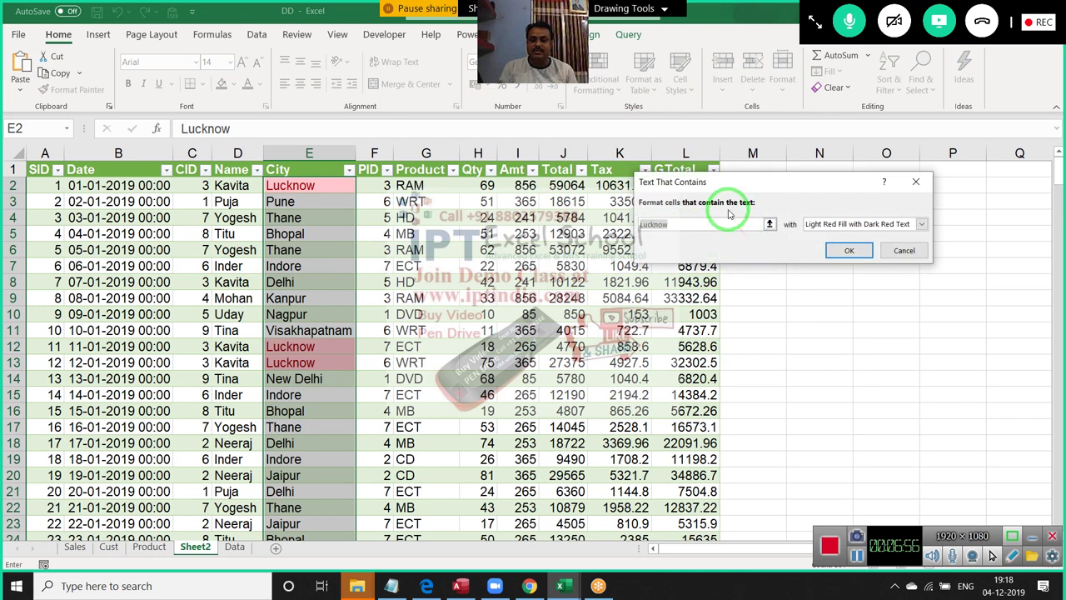
{"action": "key", "text": "Escape"}
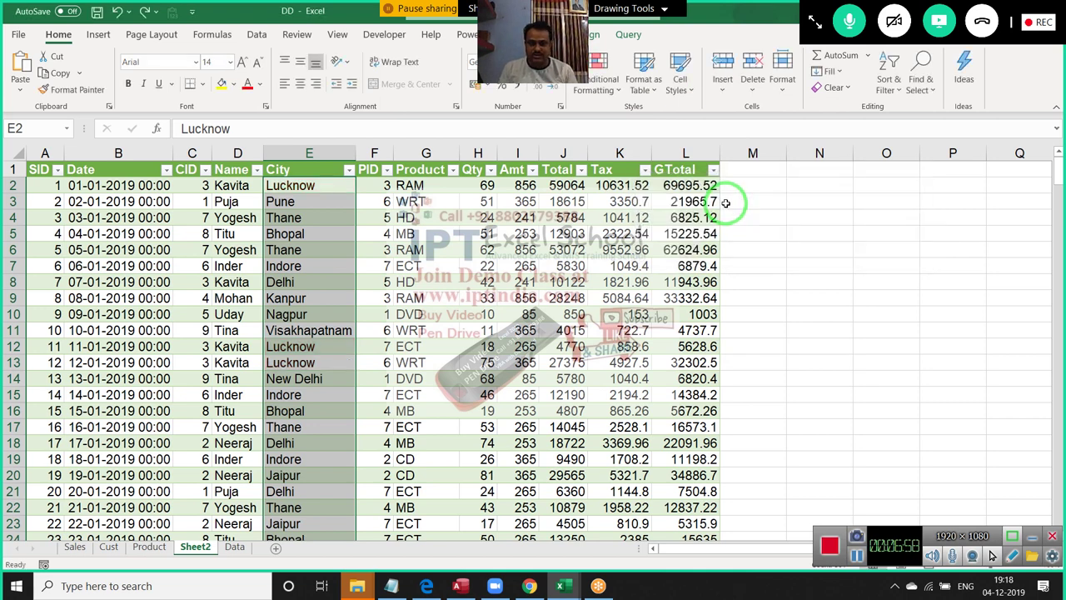
{"action": "key", "text": "ctrl+f"}
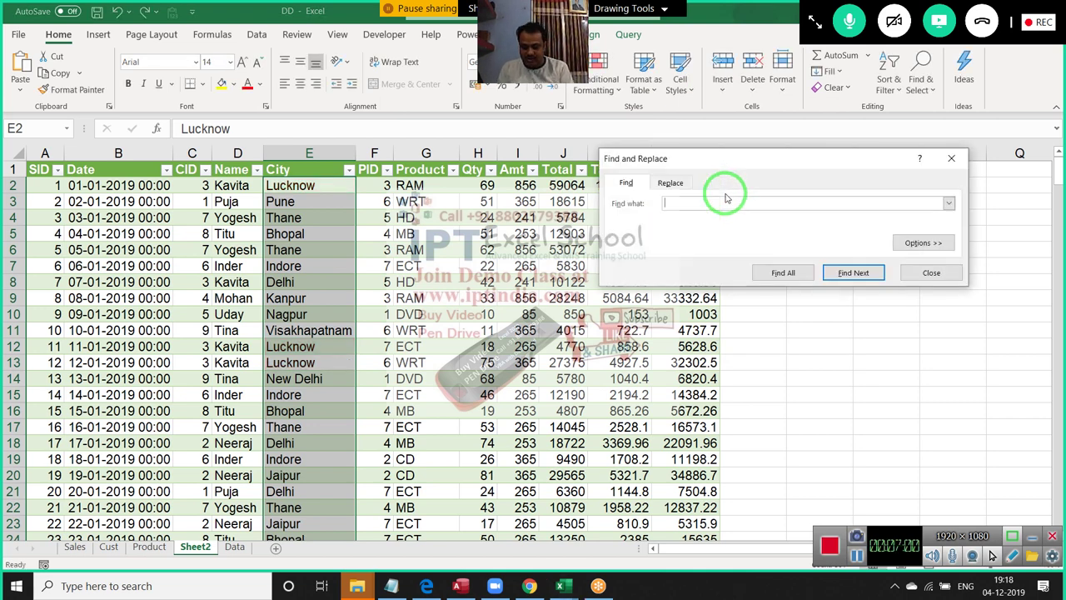
{"action": "type", "text": "delhi"}
{"action": "key", "text": "Return"}
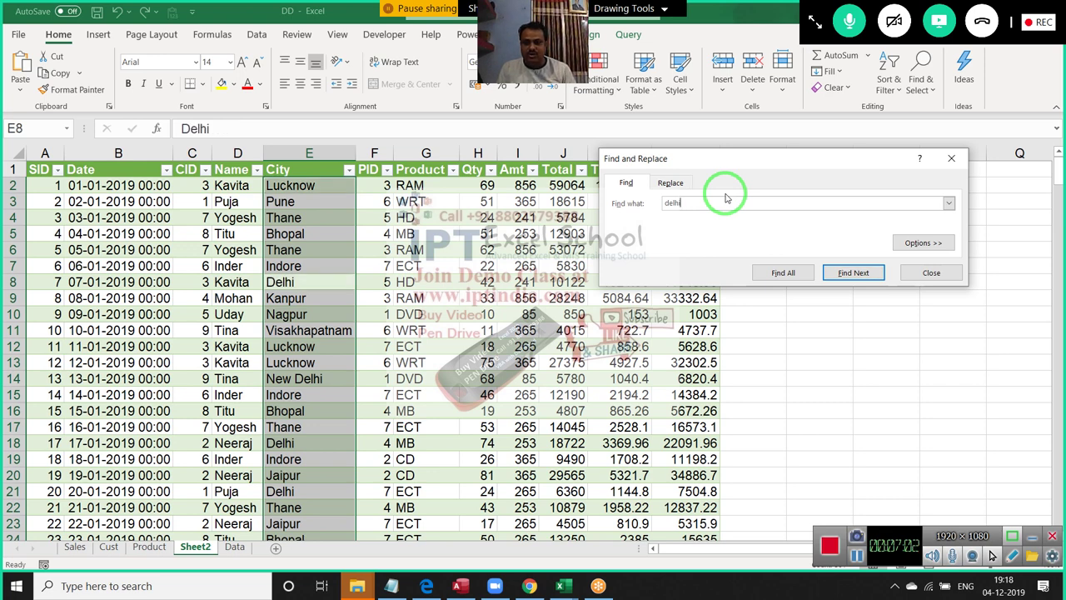
{"action": "key", "text": "Return"}
{"action": "key", "text": "Return"}
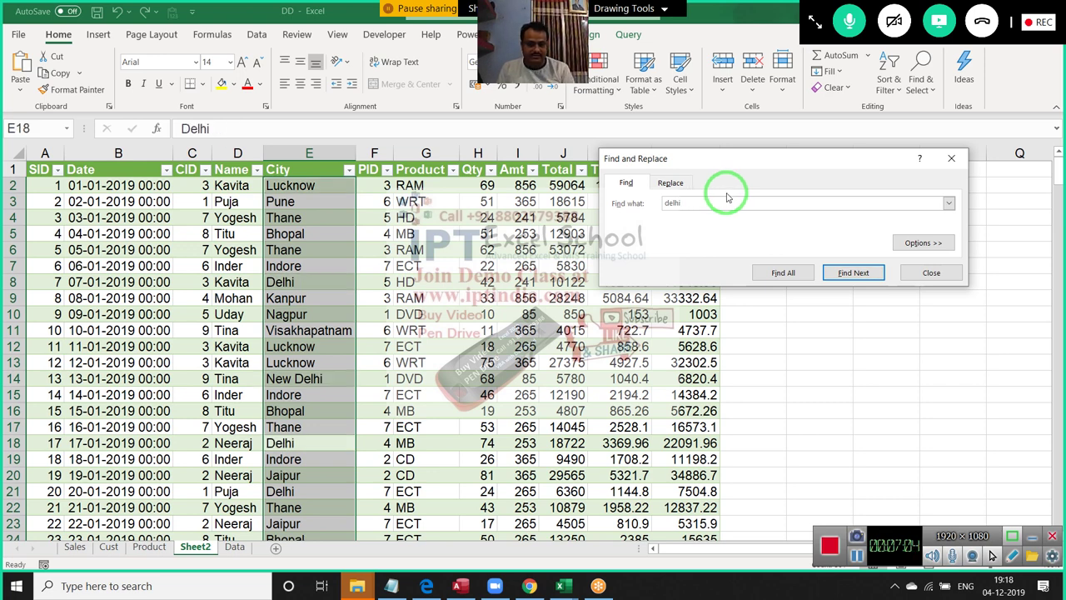
{"action": "key", "text": "Escape"}
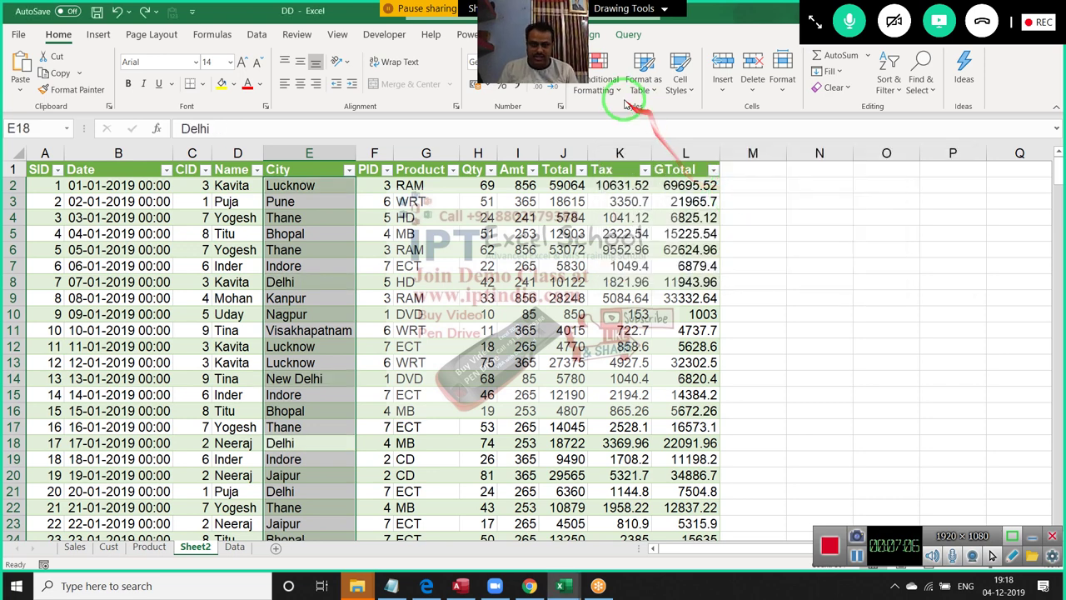
{"action": "left_click", "coordinate": [609, 88]}
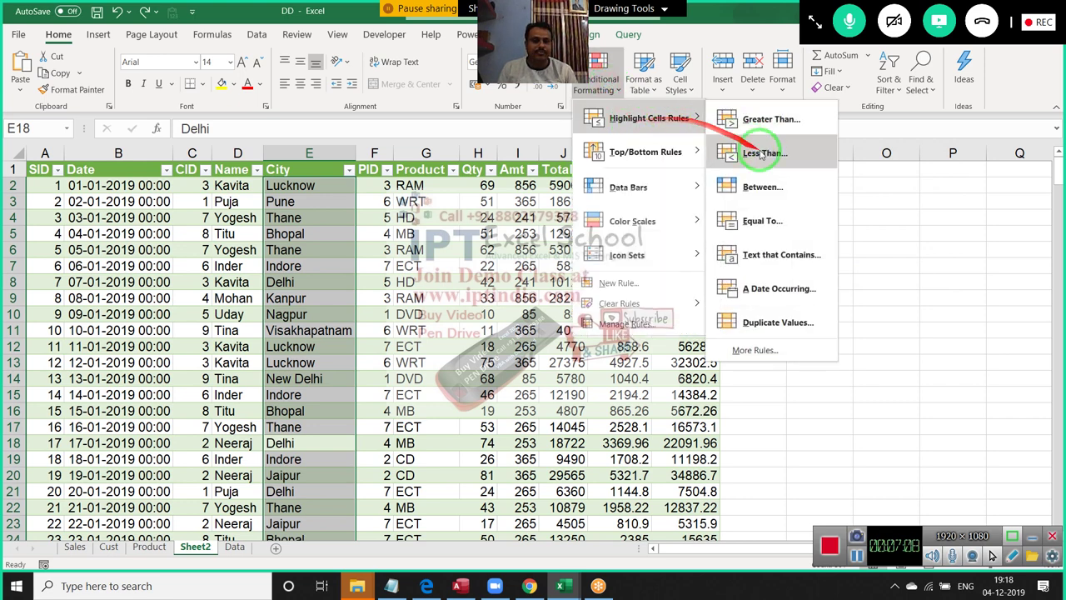
{"action": "mouse_move", "coordinate": [648, 118]}
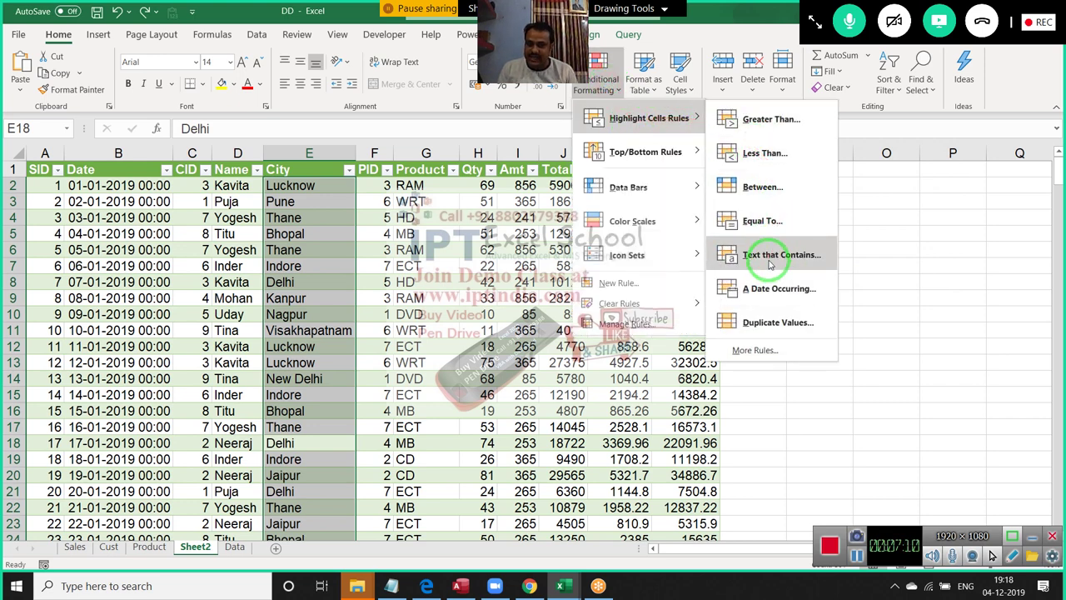
Preview a Text That Contains Delhi rule, then cancel it
{"action": "left_click", "coordinate": [770, 264]}
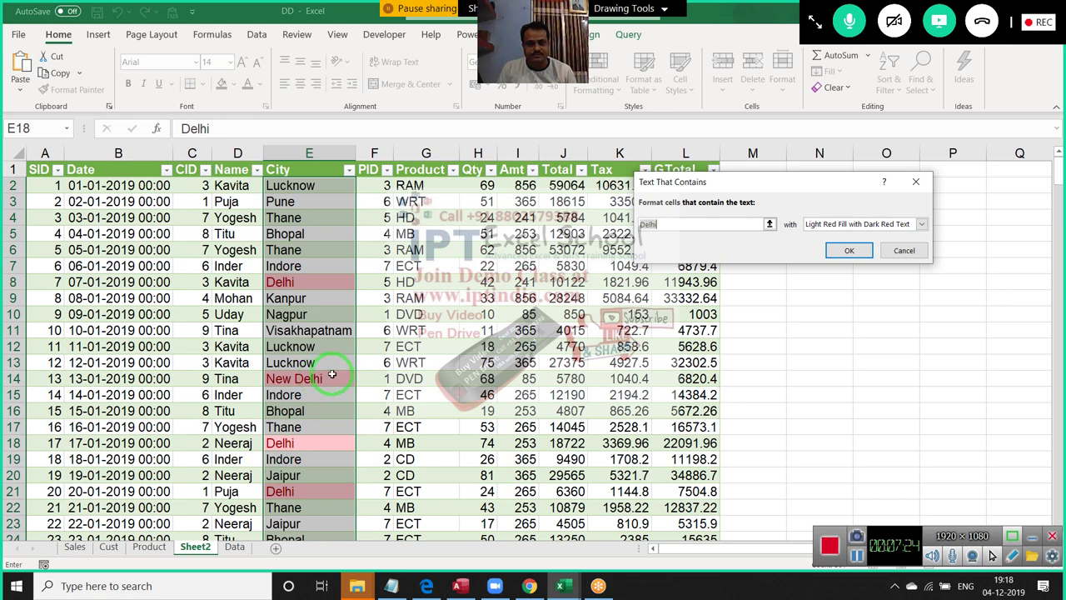
{"action": "key", "text": "Escape"}
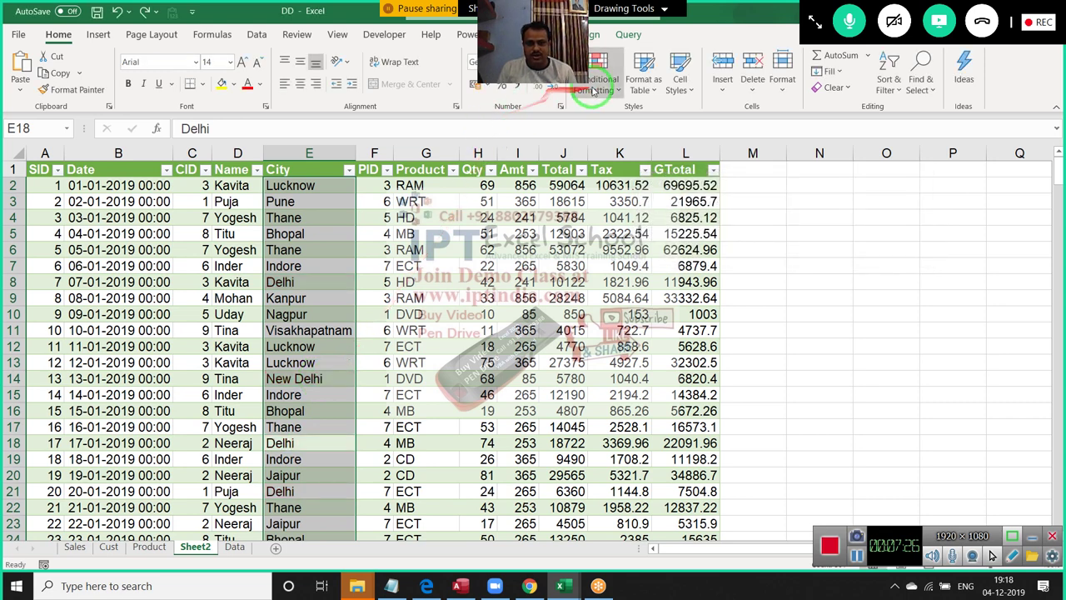
{"action": "left_click", "coordinate": [596, 81]}
{"action": "mouse_move", "coordinate": [643, 117]}
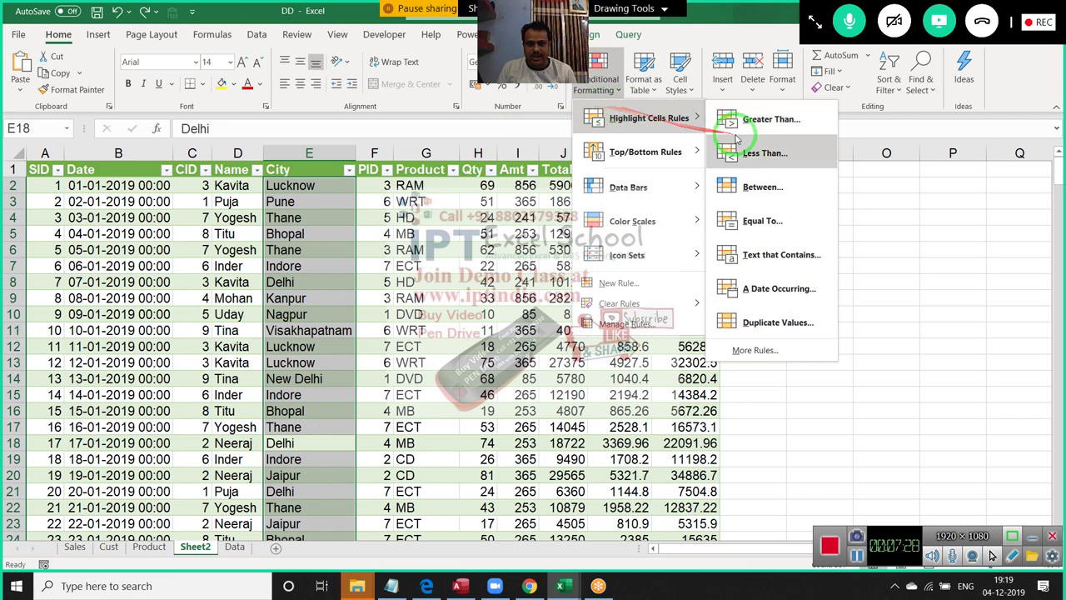
Enter 1-12 in B2 and autofill December 2019 dates down the Date column
{"action": "key", "text": "Escape"}
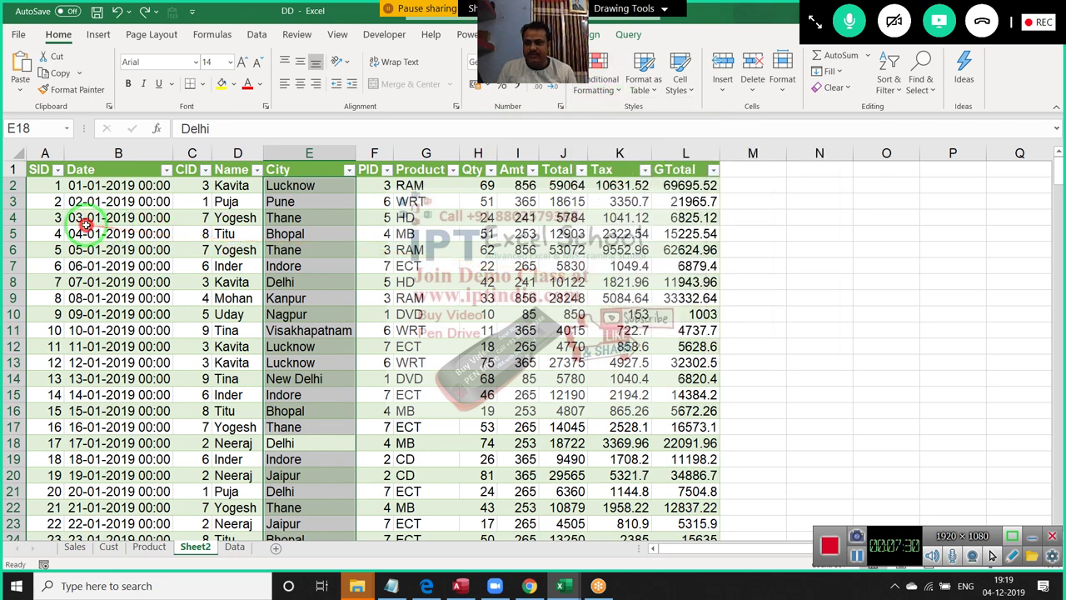
{"action": "left_click", "coordinate": [99, 185]}
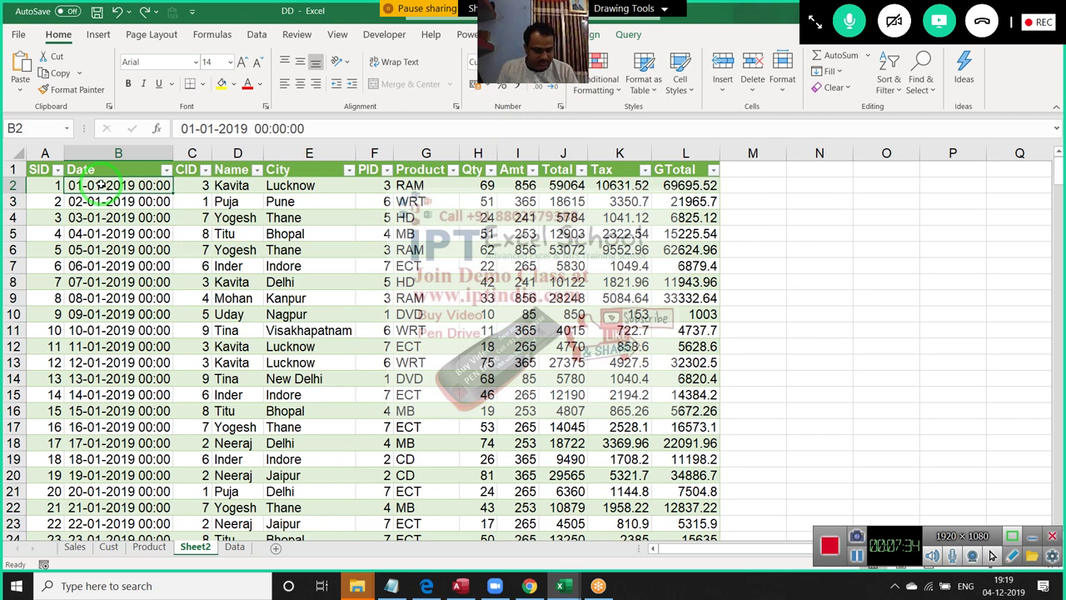
{"action": "type", "text": "1-12"}
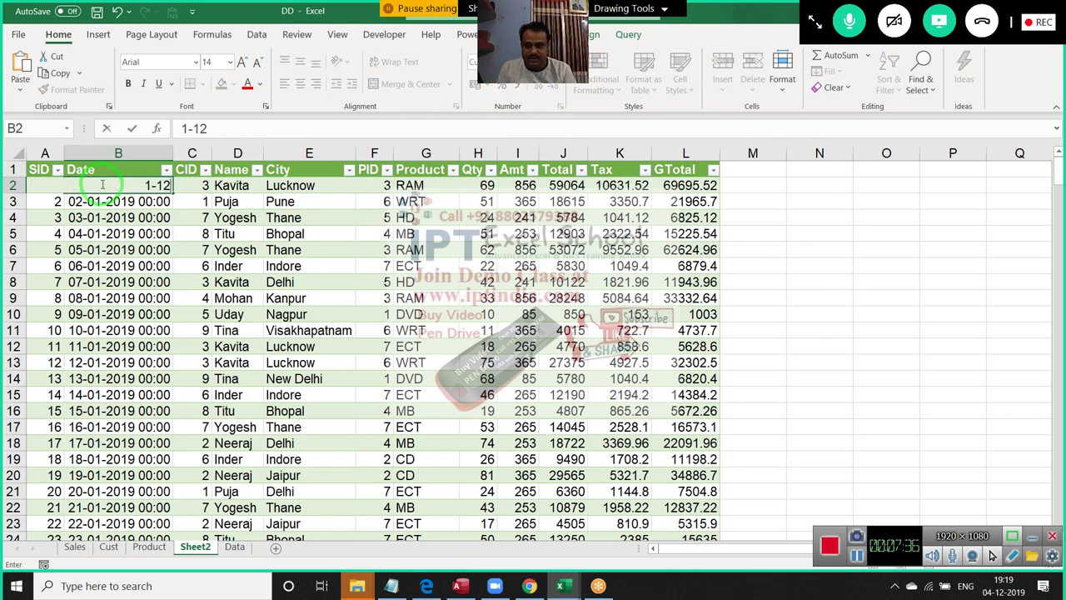
{"action": "key", "text": "Return"}
{"action": "left_click", "coordinate": [104, 185]}
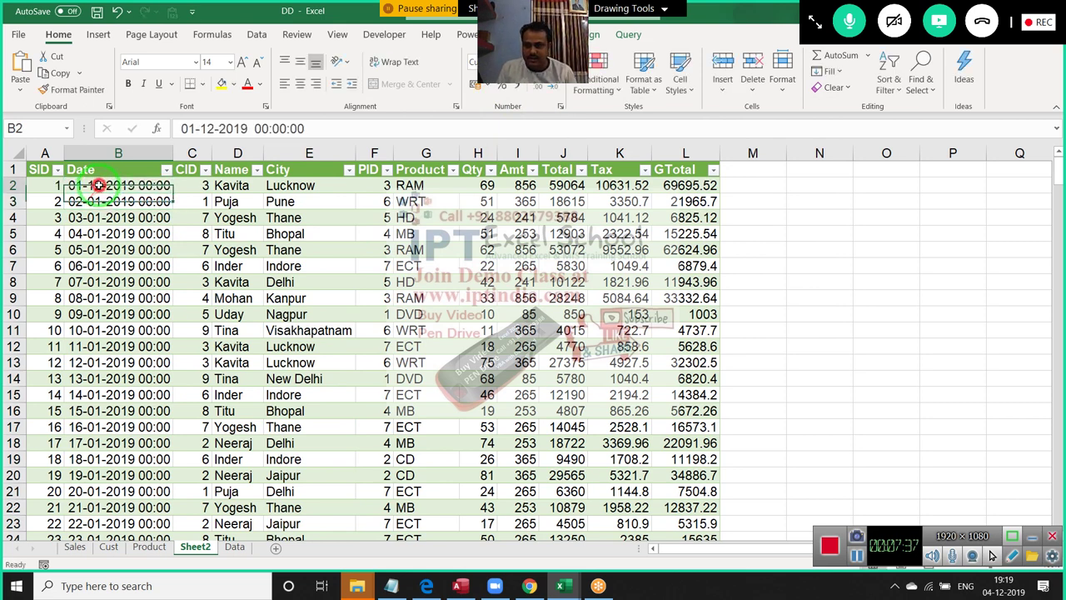
{"action": "double_click", "coordinate": [171, 193]}
{"action": "left_click", "coordinate": [141, 153]}
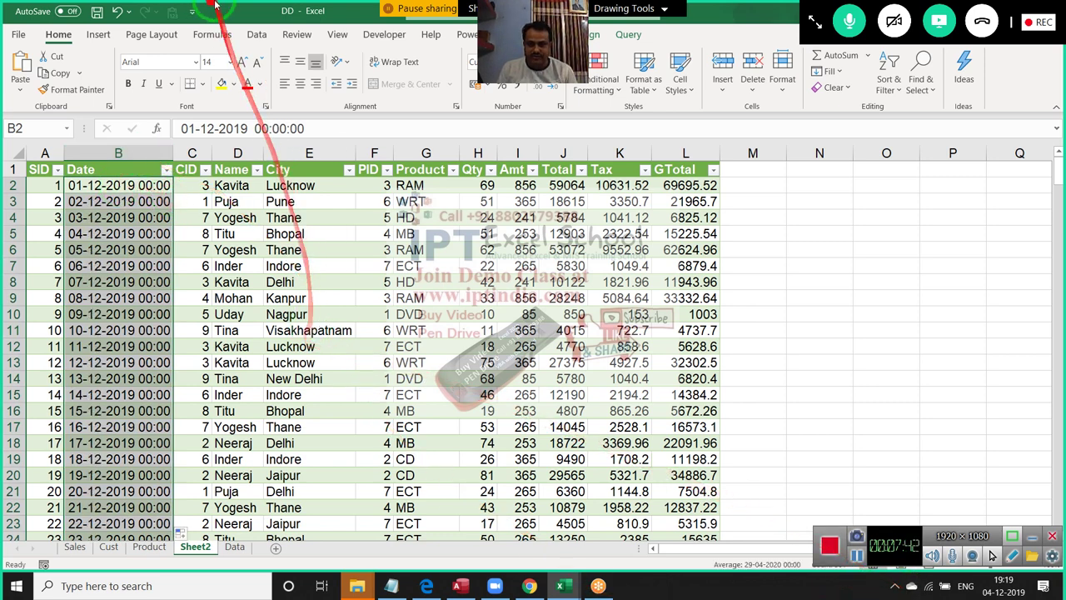
{"action": "left_click", "coordinate": [594, 79]}
{"action": "mouse_move", "coordinate": [641, 118]}
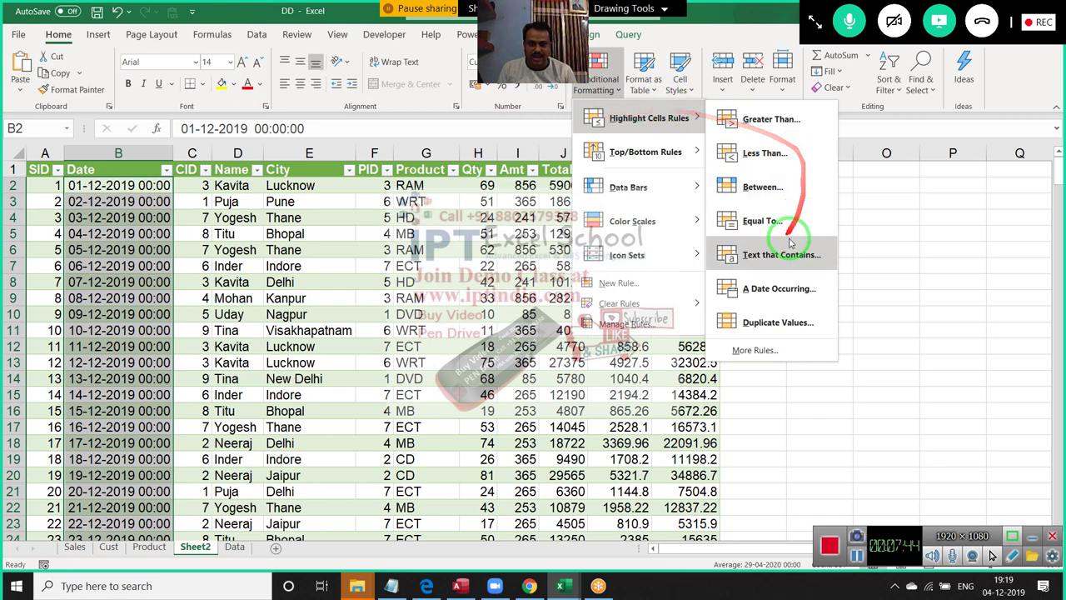
{"action": "left_click", "coordinate": [786, 220]}
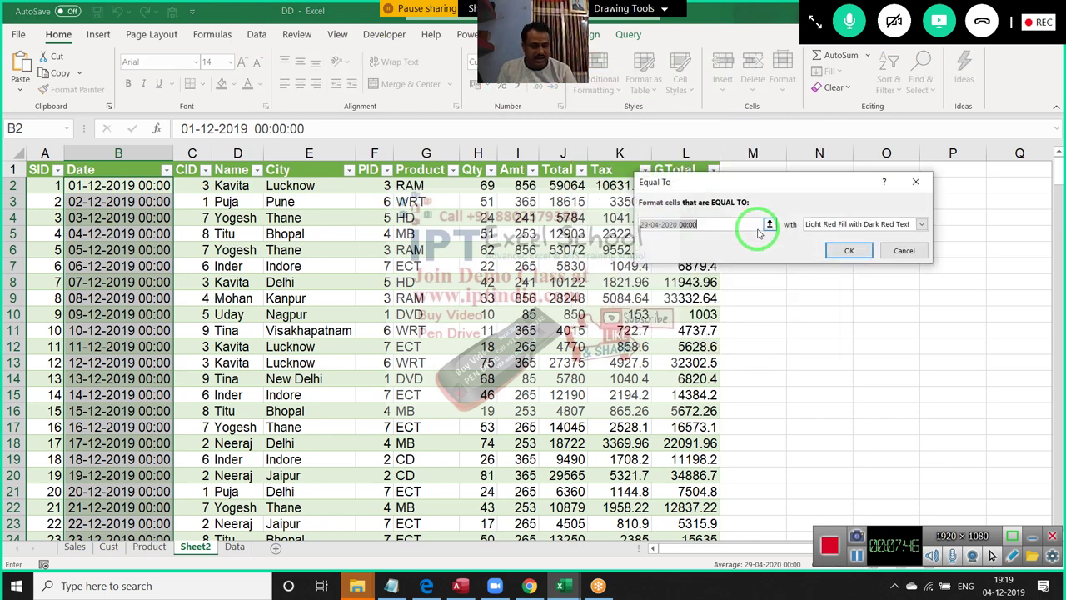
{"action": "type", "text": "04-"}
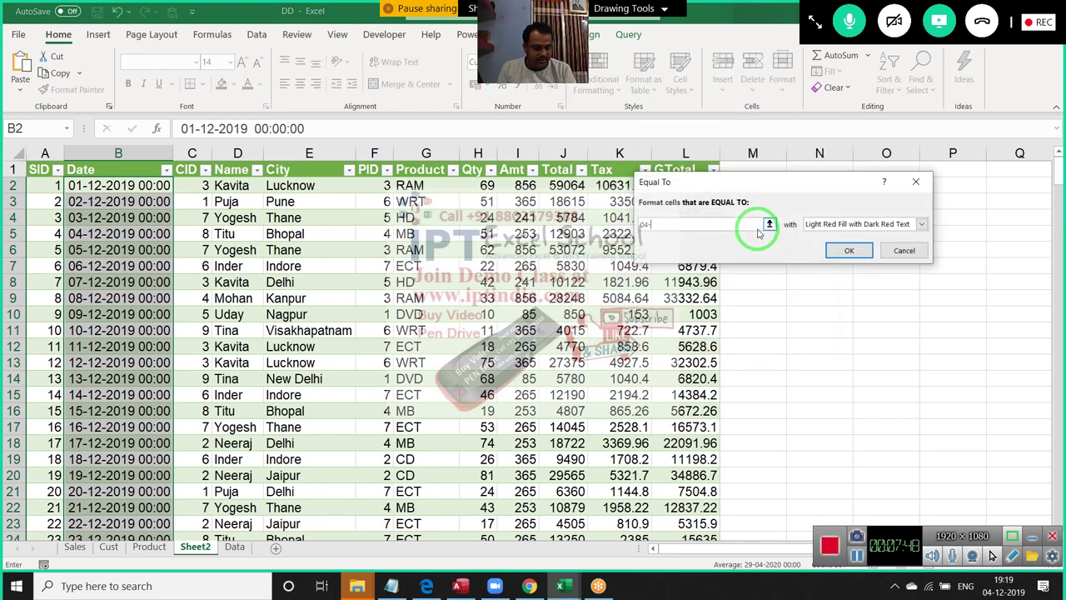
{"action": "type", "text": "12"}
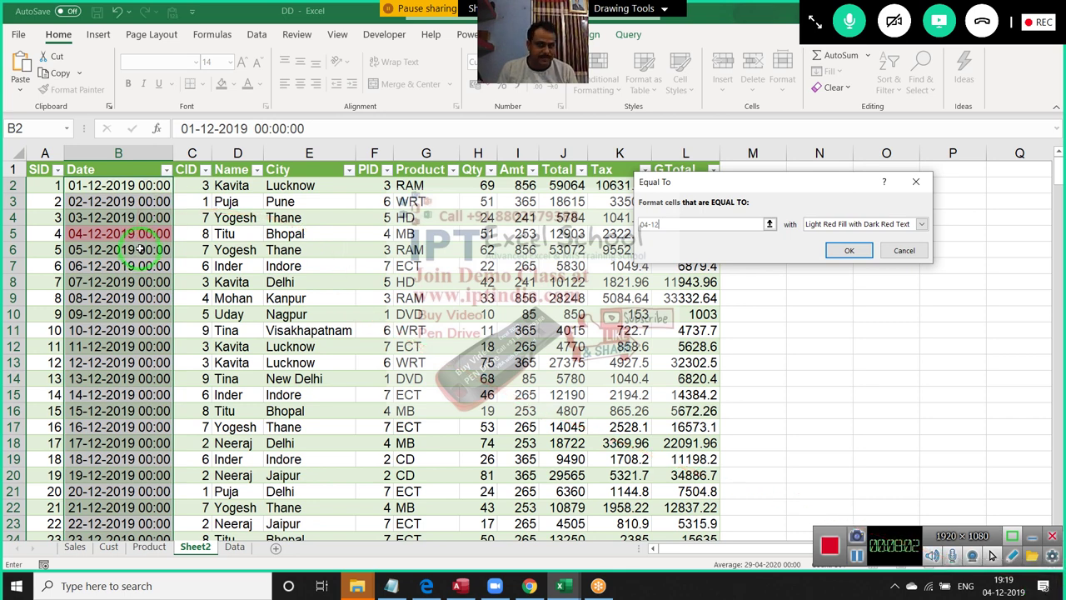
{"action": "key", "text": "Escape"}
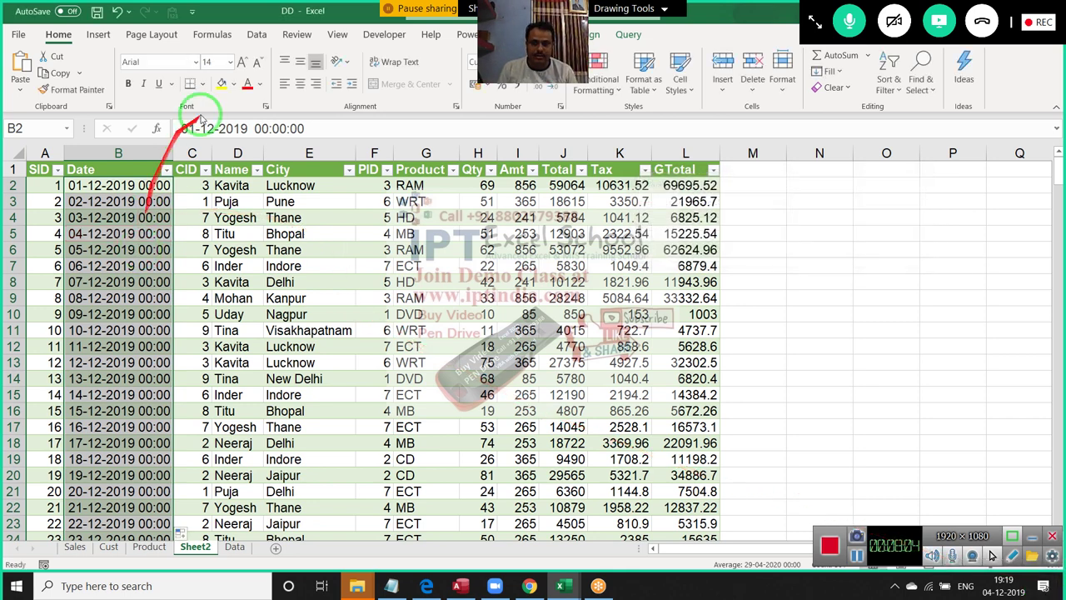
{"action": "left_click", "coordinate": [596, 86]}
{"action": "mouse_move", "coordinate": [642, 118]}
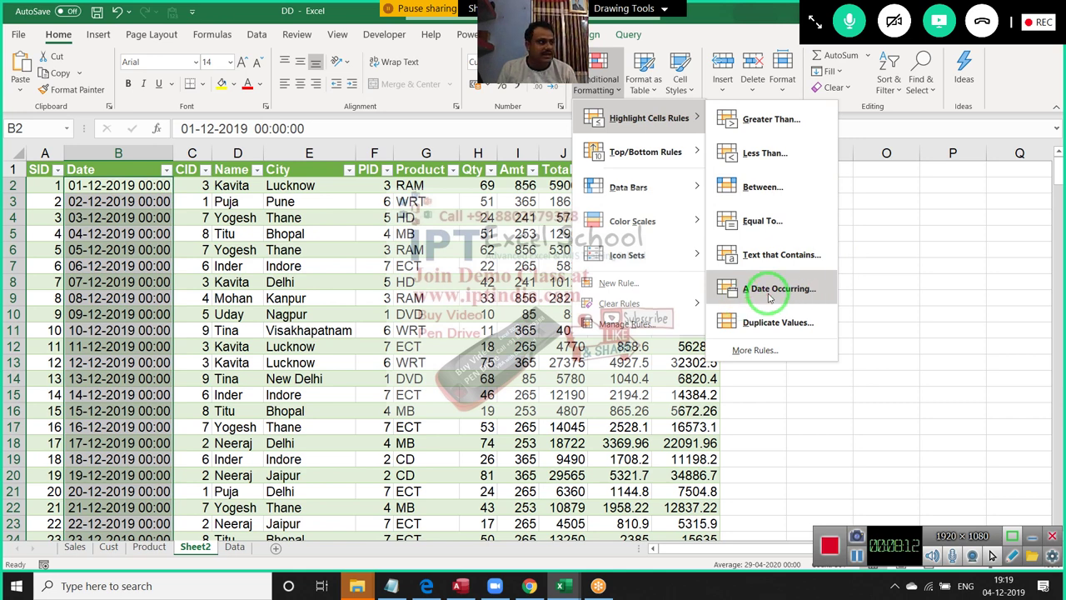
{"action": "left_click", "coordinate": [770, 297]}
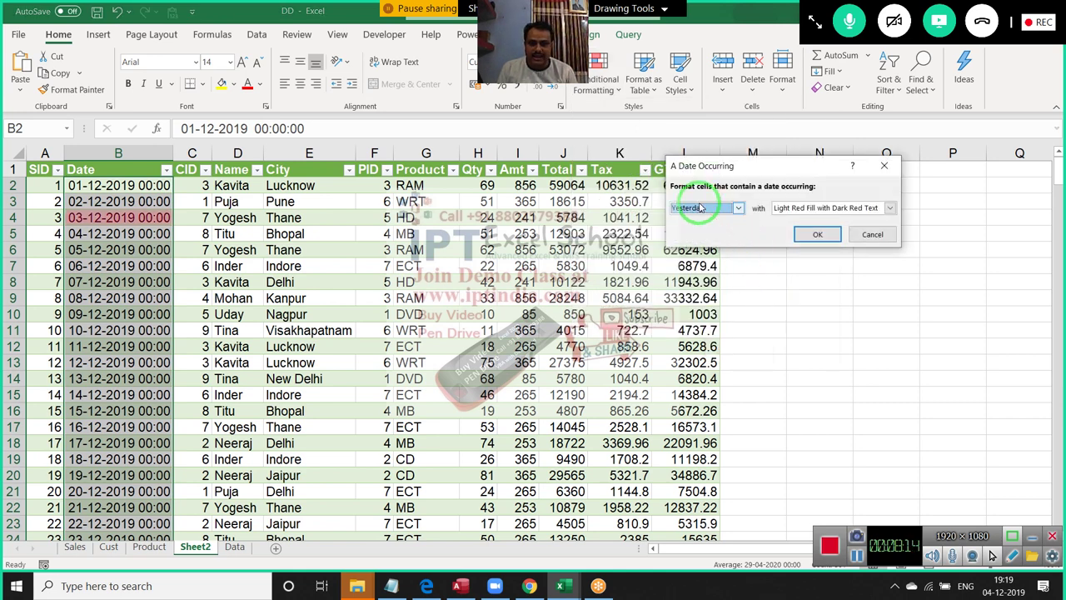
{"action": "left_click", "coordinate": [701, 208]}
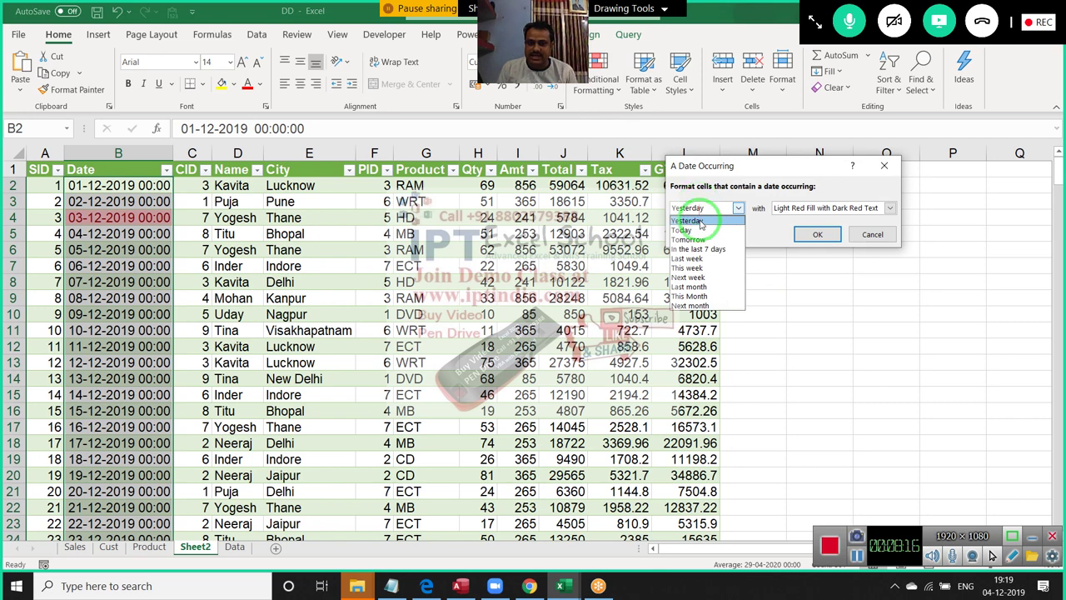
{"action": "left_click", "coordinate": [700, 222]}
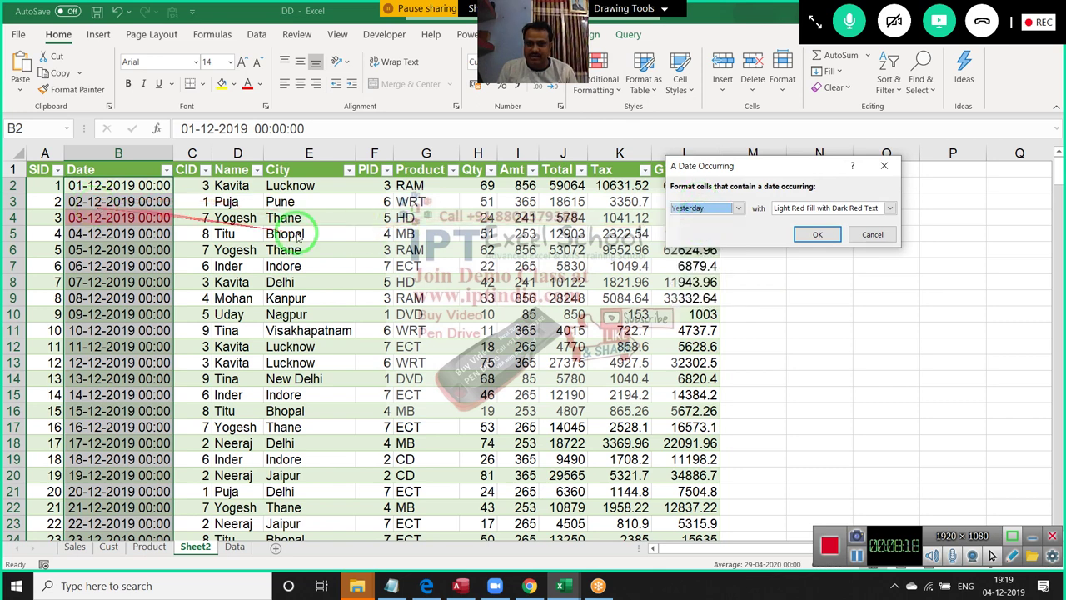
{"action": "left_click", "coordinate": [692, 208]}
{"action": "left_click", "coordinate": [690, 223]}
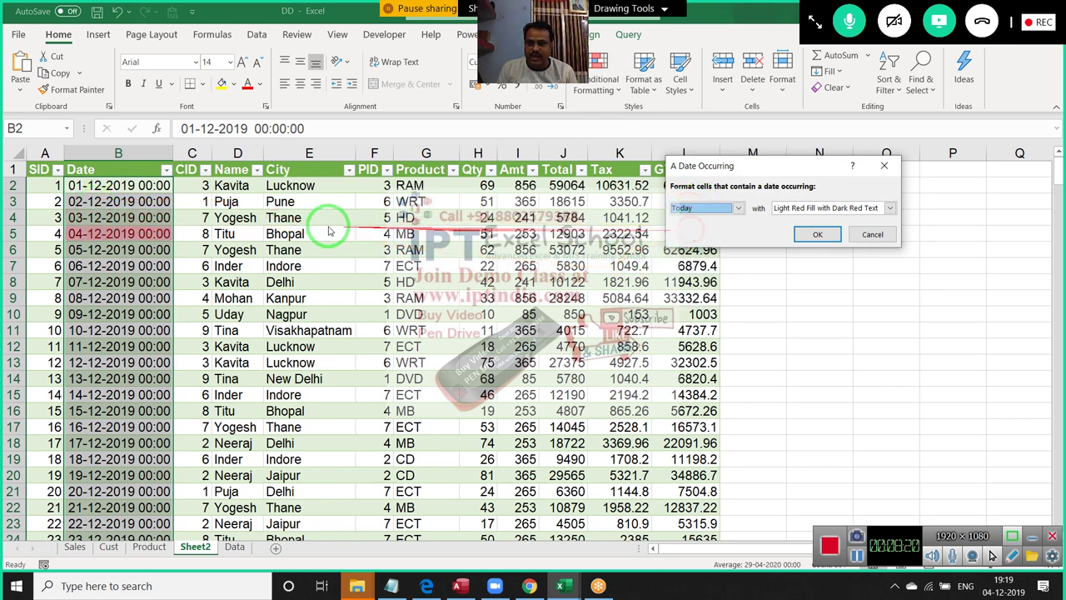
{"action": "left_click", "coordinate": [698, 208]}
{"action": "left_click", "coordinate": [698, 240]}
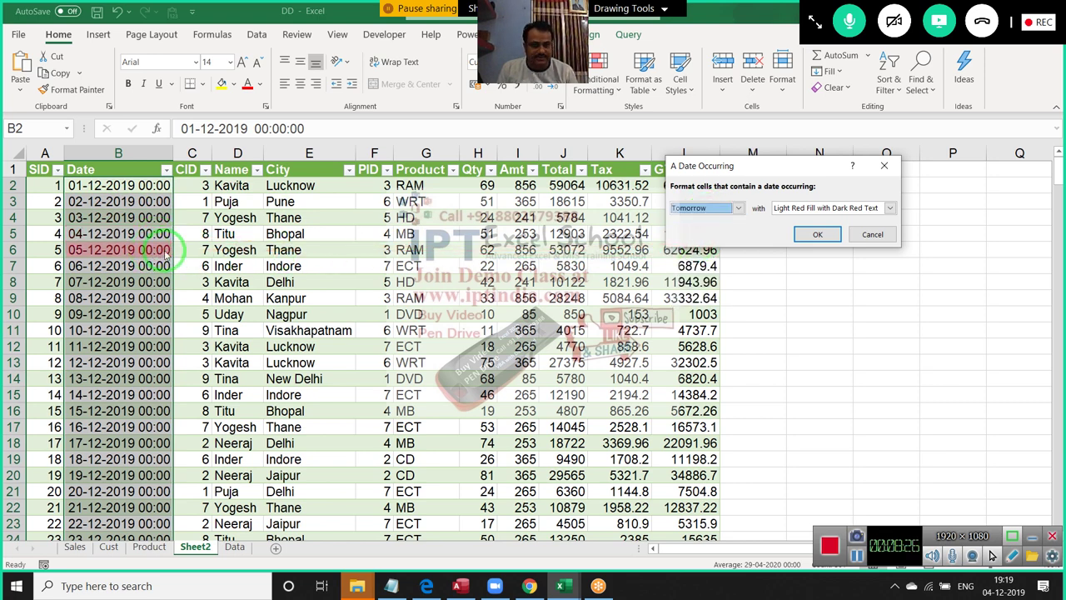
{"action": "left_click", "coordinate": [714, 213]}
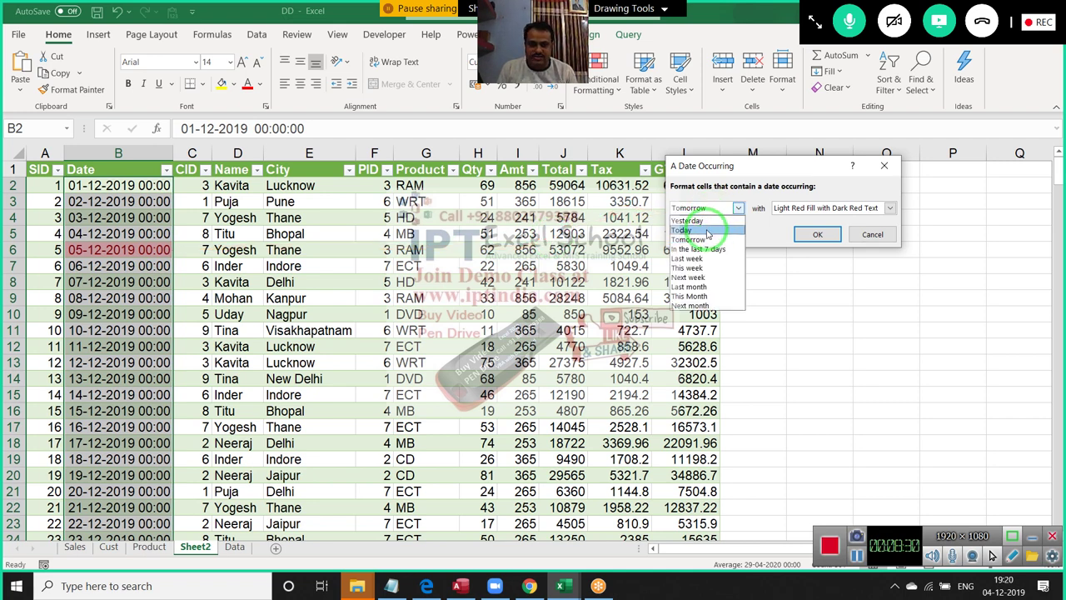
{"action": "left_click", "coordinate": [699, 230]}
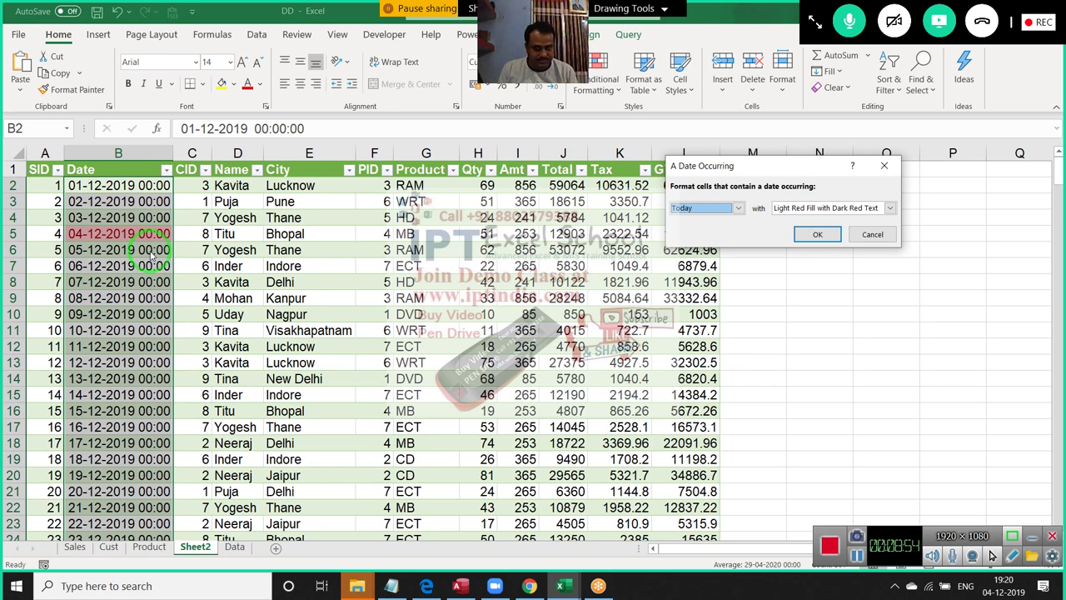
{"action": "key", "text": "Escape"}
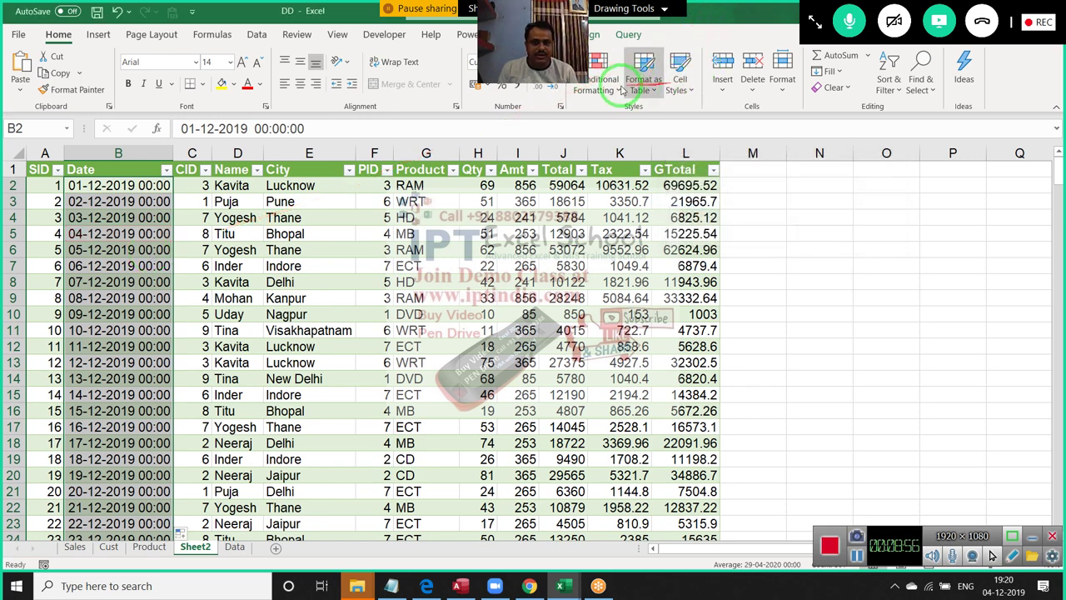
{"action": "left_click", "coordinate": [606, 86]}
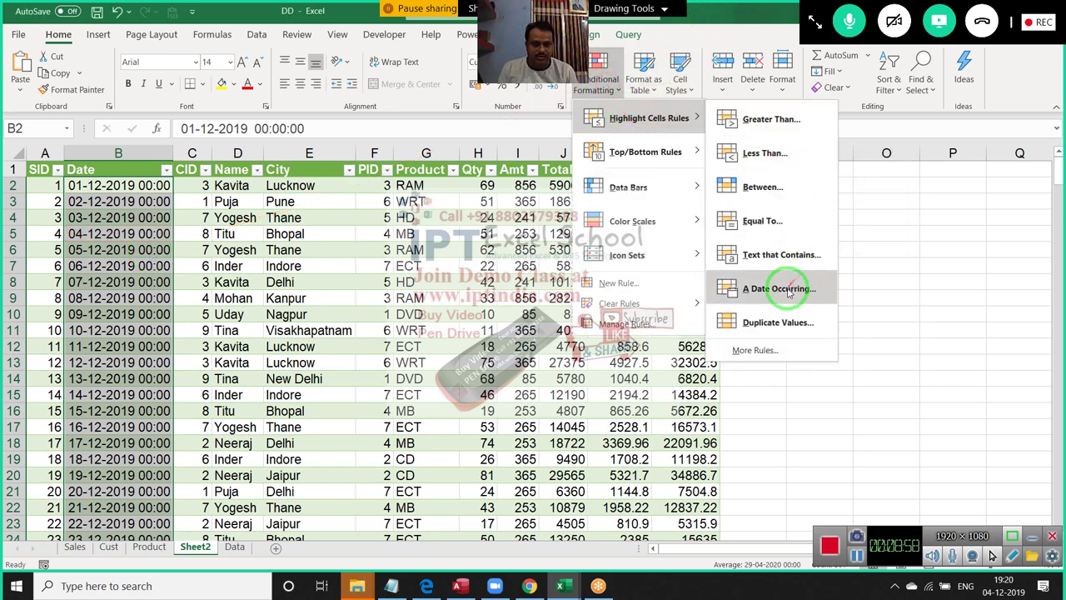
{"action": "left_click", "coordinate": [787, 284]}
{"action": "left_click", "coordinate": [692, 208]}
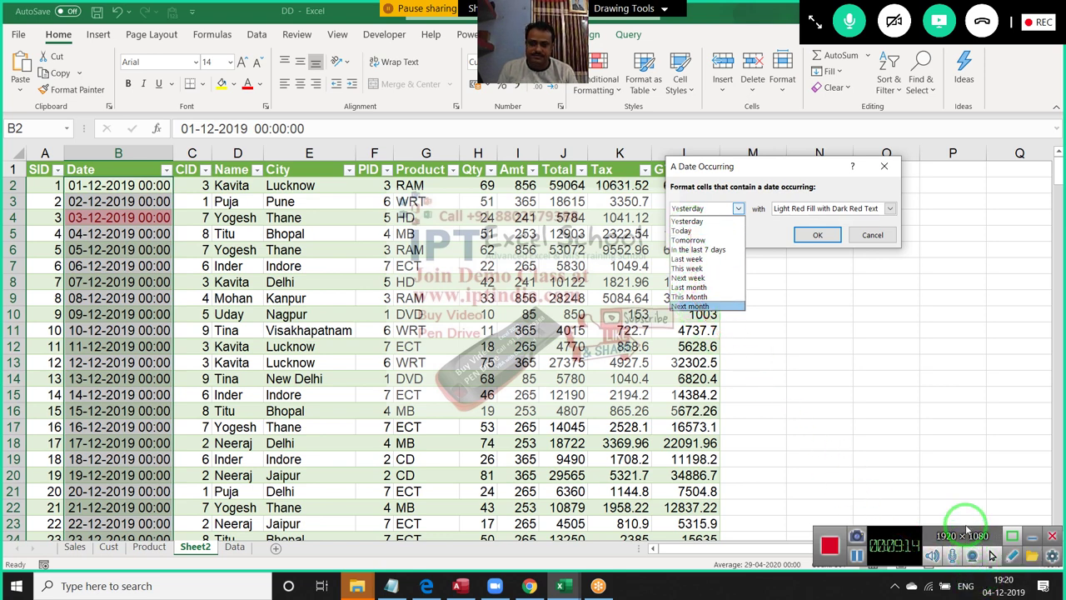
{"action": "left_click", "coordinate": [820, 346]}
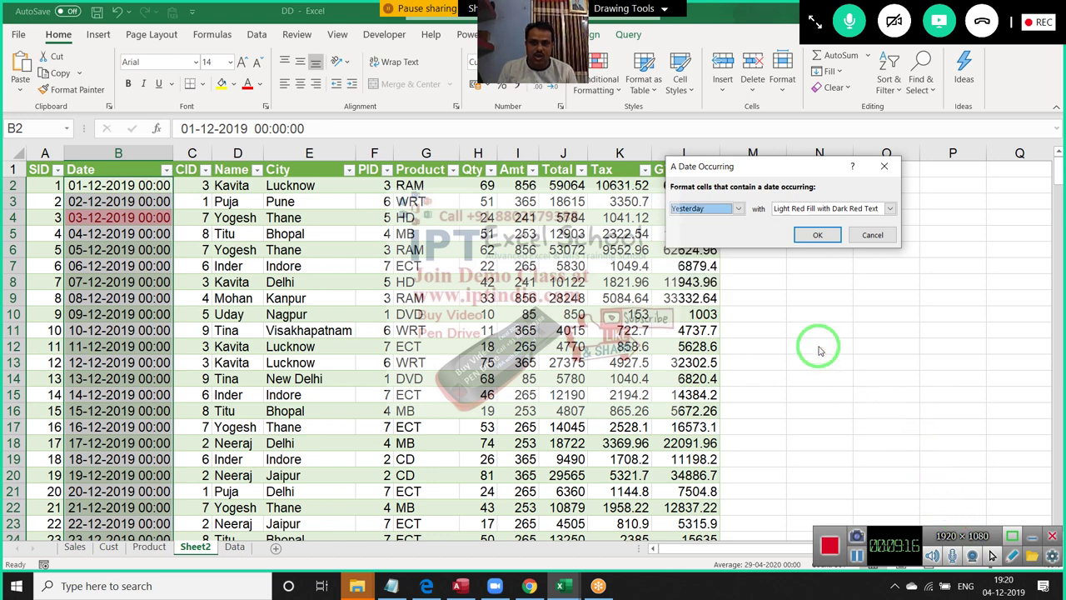
{"action": "key", "text": "Escape"}
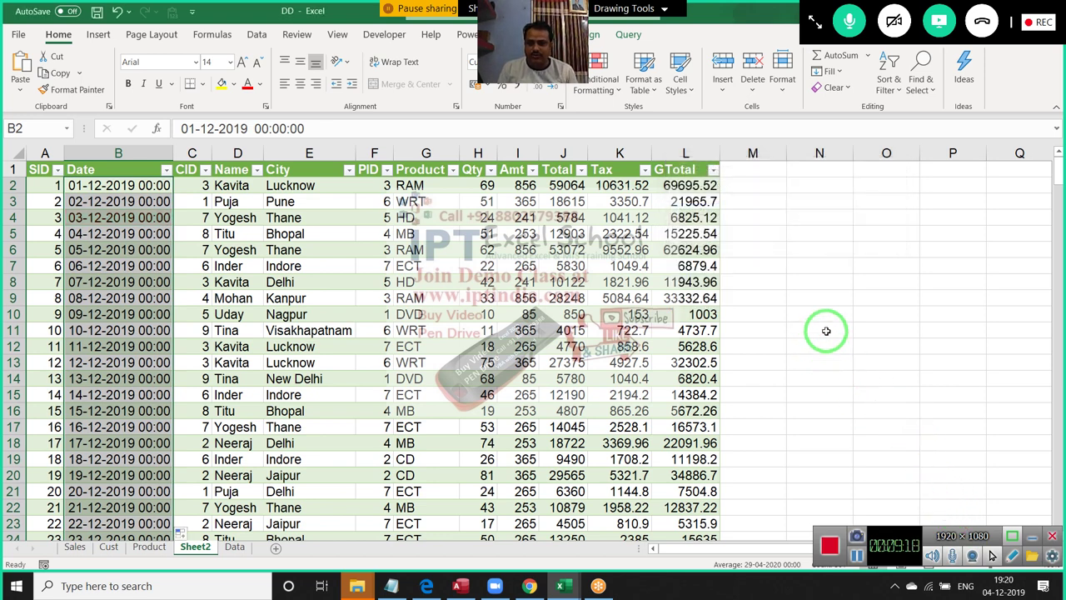
{"action": "left_click_drag", "start_coordinate": [766, 375], "coordinate": [338, 317]}
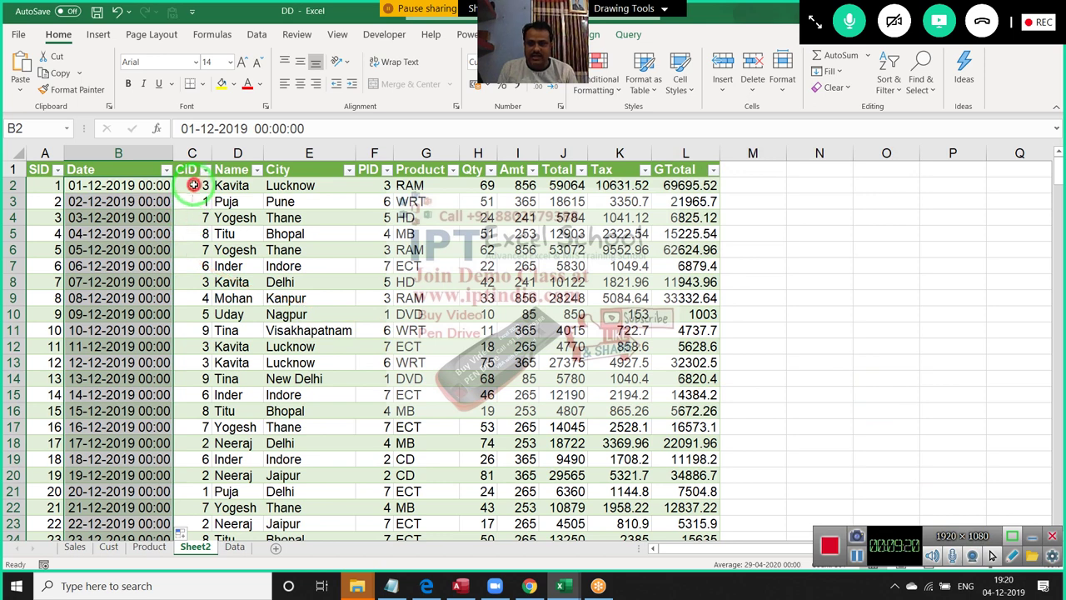
Preview a Duplicate Values highlight on the CID column, then cancel it
{"action": "mouse_move", "coordinate": [192, 187]}
{"action": "left_mouse_down"}
{"action": "mouse_move", "coordinate": [183, 274]}
{"action": "mouse_move", "coordinate": [204, 513]}
{"action": "mouse_move", "coordinate": [207, 500]}
{"action": "left_mouse_up"}
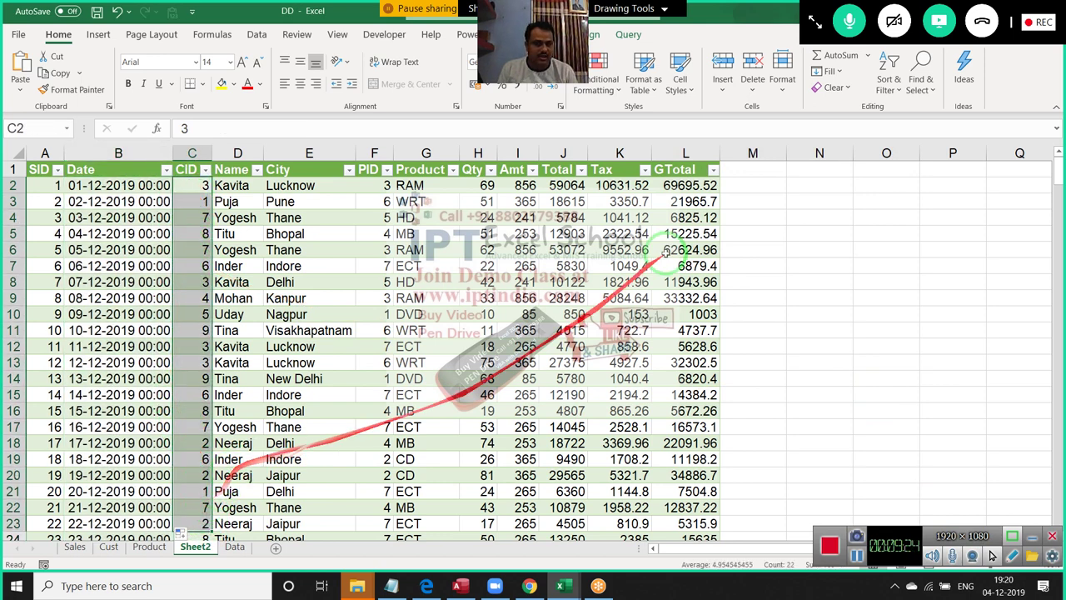
{"action": "left_click", "coordinate": [602, 83]}
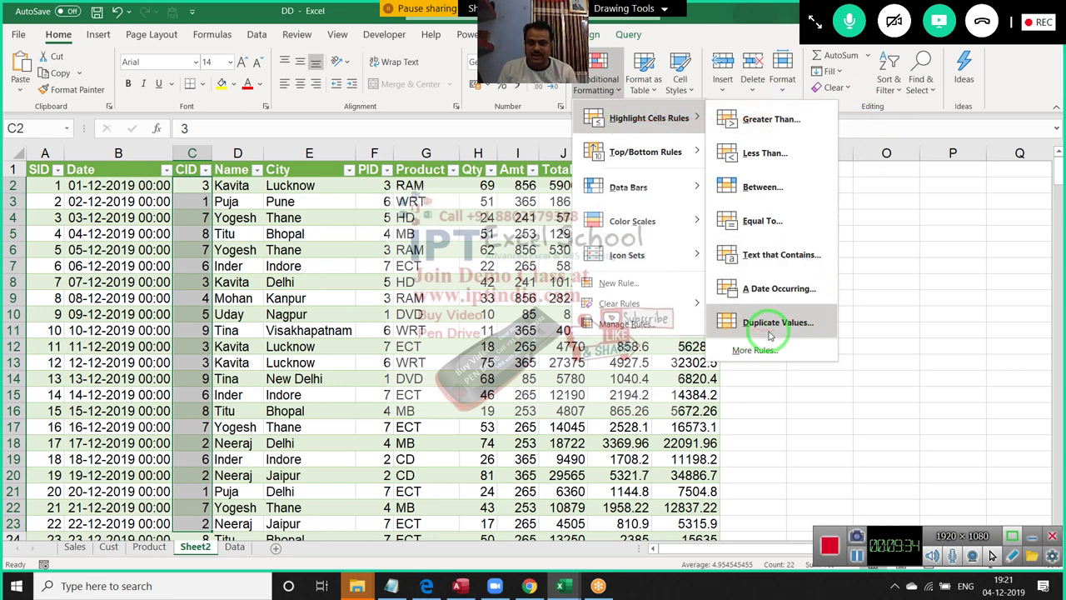
{"action": "left_click", "coordinate": [770, 330]}
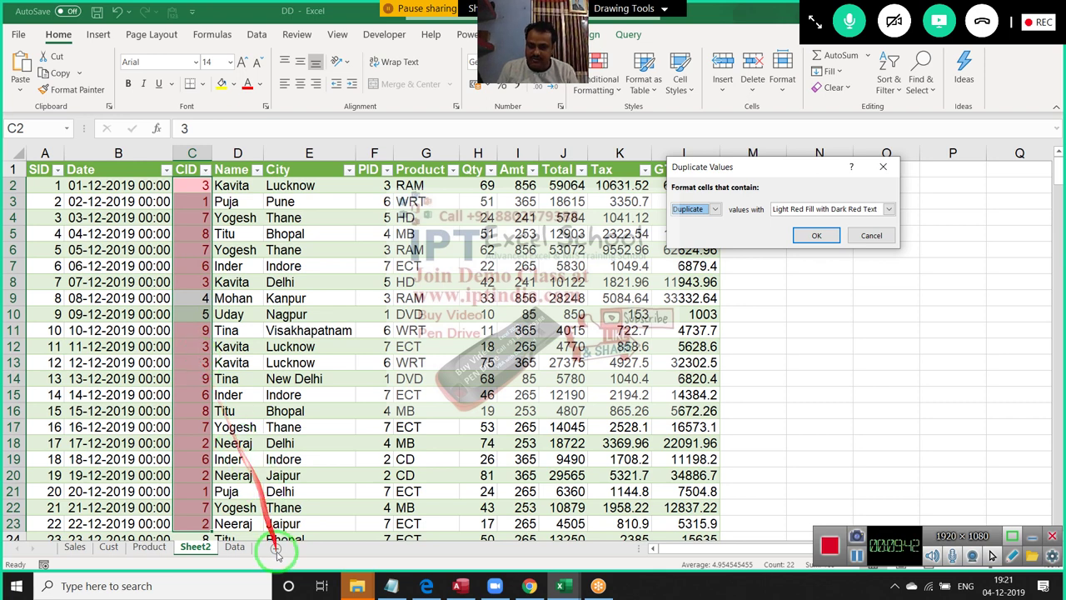
{"action": "key", "text": "Escape"}
On the Data sheet, enter the heading A/c in cell A1 and select column A
{"action": "left_click", "coordinate": [236, 547]}
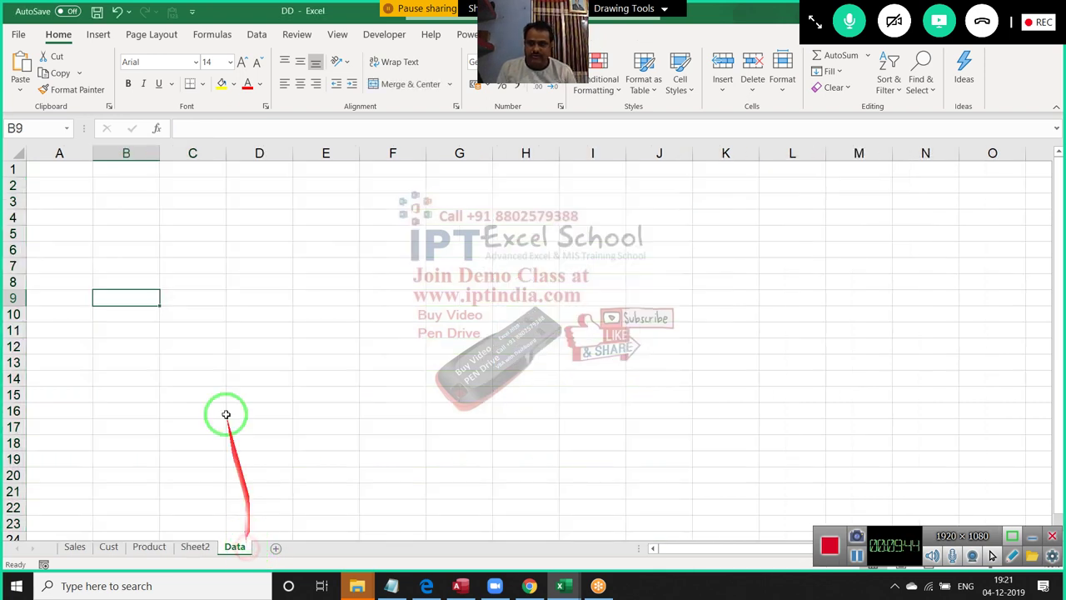
{"action": "left_click", "coordinate": [59, 167]}
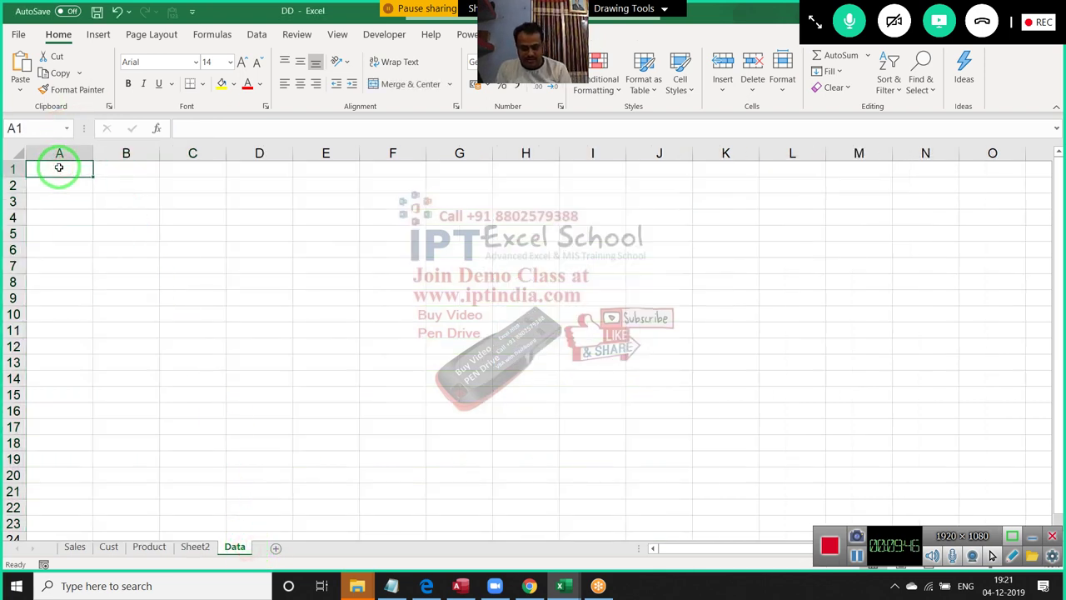
{"action": "type", "text": "A/c"}
{"action": "key", "text": "Return"}
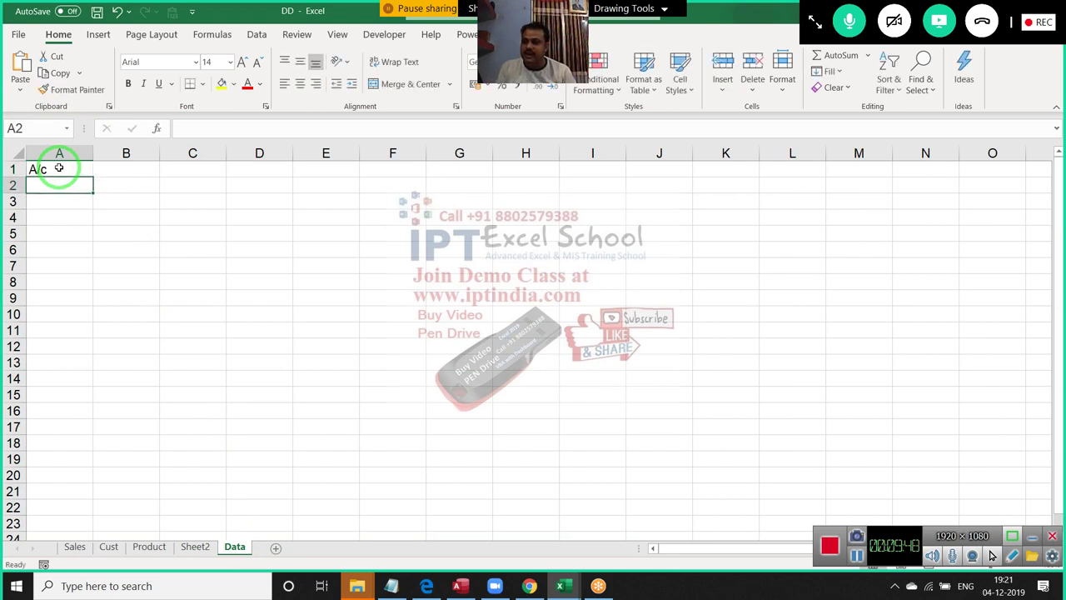
{"action": "key", "text": "shift+Down"}
{"action": "key", "text": "shift+Down"}
{"action": "key", "text": "Up"}
{"action": "key", "text": "Down"}
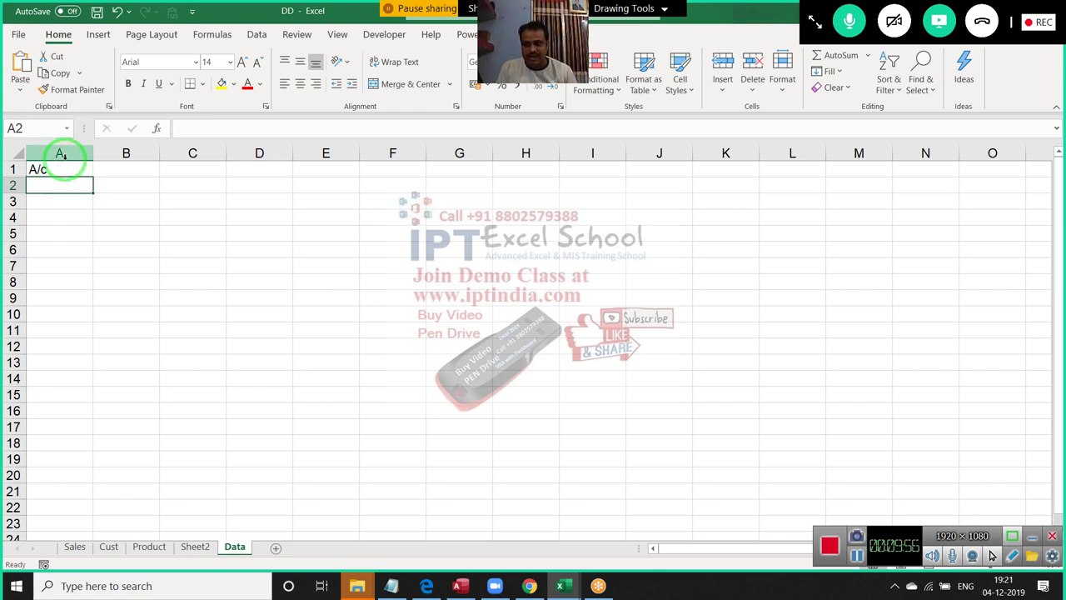
{"action": "left_click", "coordinate": [60, 153]}
Add a Duplicate Values rule to column A using Light Red Fill with Dark Red Text
{"action": "left_click", "coordinate": [598, 86]}
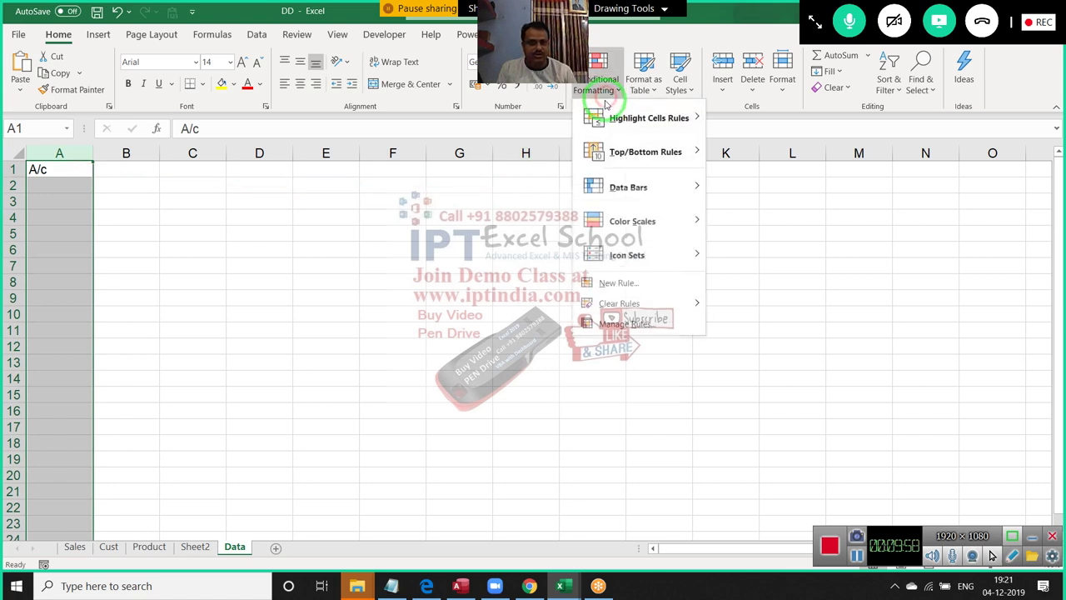
{"action": "mouse_move", "coordinate": [648, 118]}
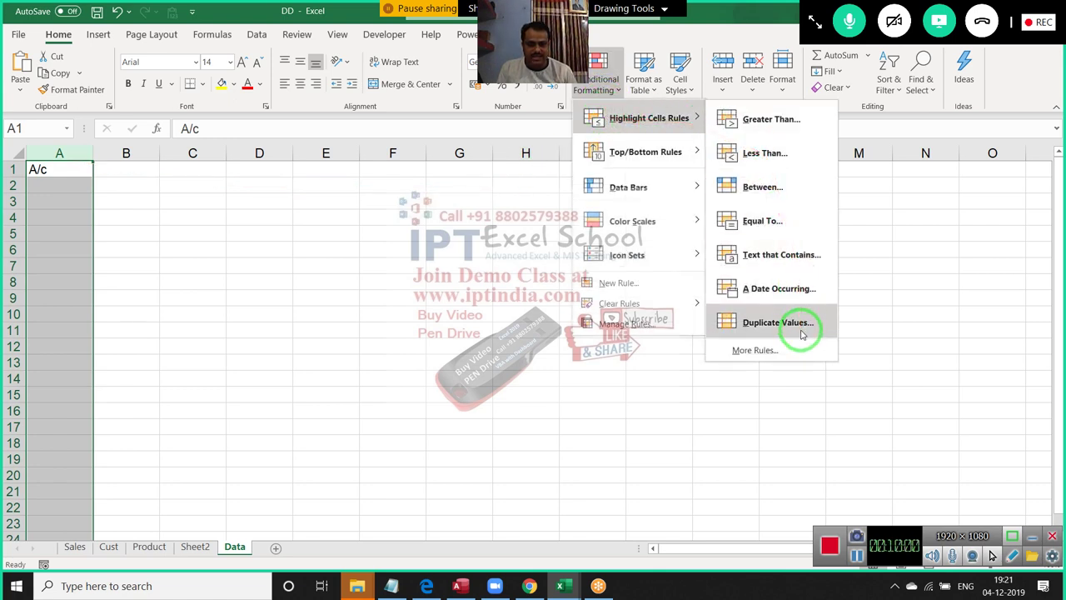
{"action": "left_click", "coordinate": [802, 329]}
{"action": "left_click", "coordinate": [794, 216]}
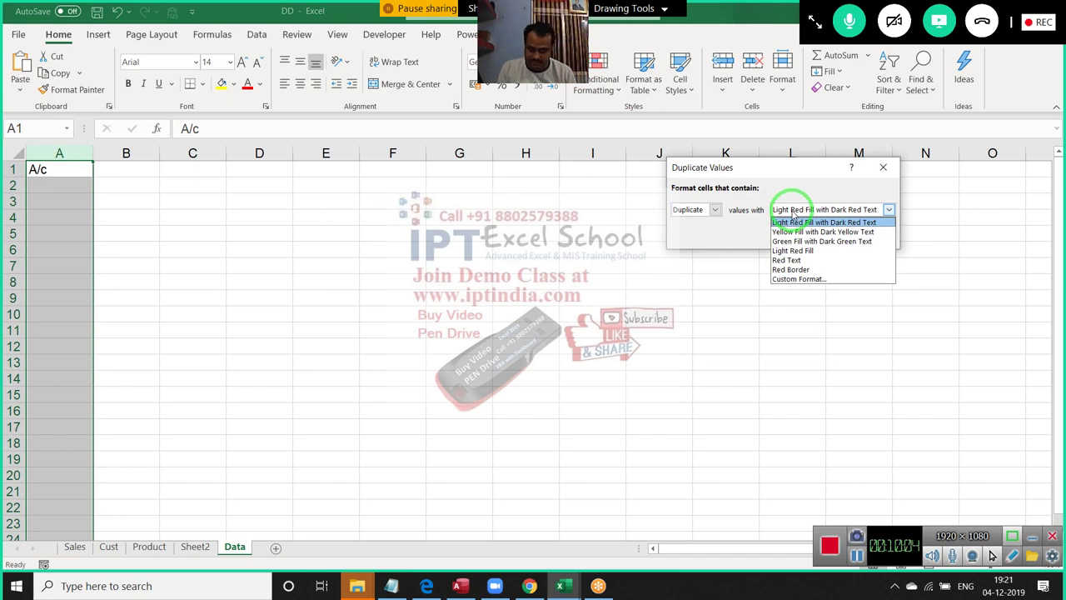
{"action": "left_click", "coordinate": [795, 222]}
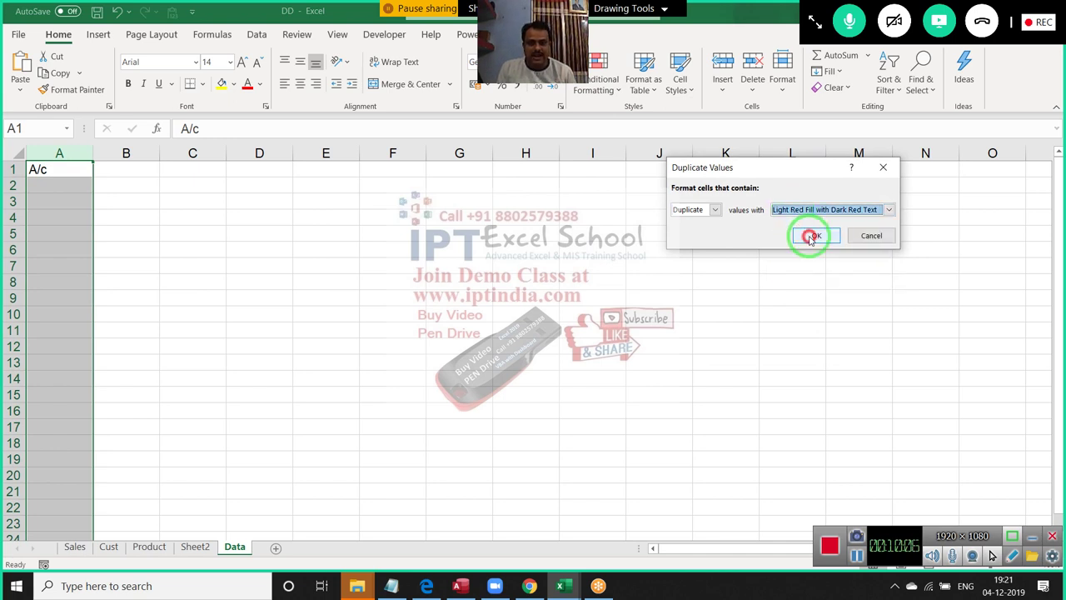
{"action": "left_click", "coordinate": [812, 237]}
Enter 1 in cells A2, A14 and A20 so they show the duplicate highlight
{"action": "left_click", "coordinate": [76, 183]}
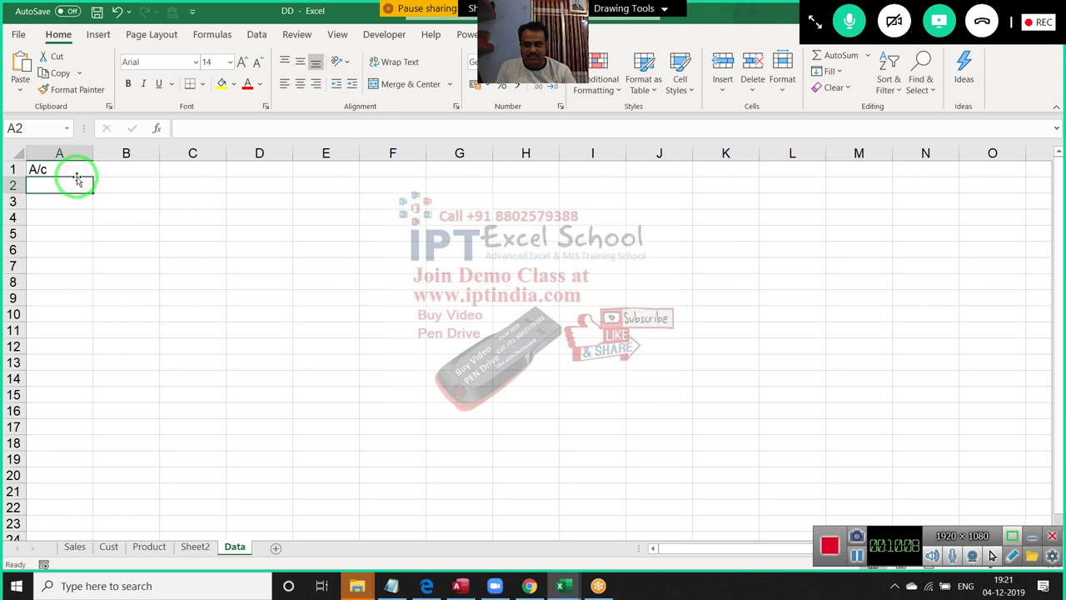
{"action": "type", "text": "1"}
{"action": "key", "text": "Down"}
{"action": "key", "text": "Down"}
{"action": "key", "text": "Down"}
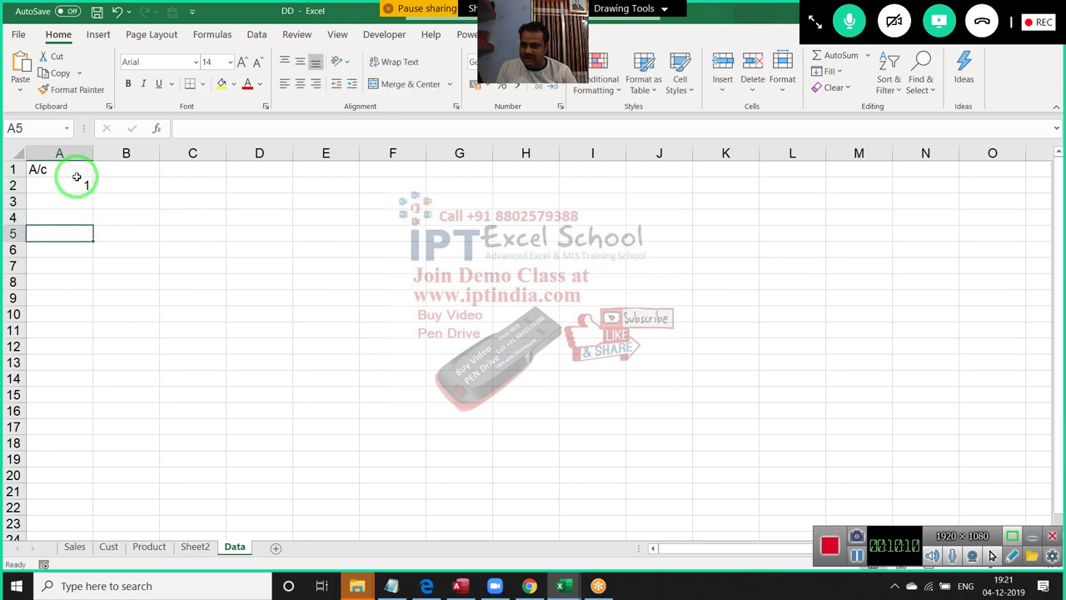
{"action": "key", "text": "Down"}
{"action": "key", "text": "Down"}
{"action": "key", "text": "Down"}
{"action": "key", "text": "Down"}
{"action": "key", "text": "Down"}
{"action": "key", "text": "Down"}
{"action": "key", "text": "Down"}
{"action": "key", "text": "Down"}
{"action": "key", "text": "Down"}
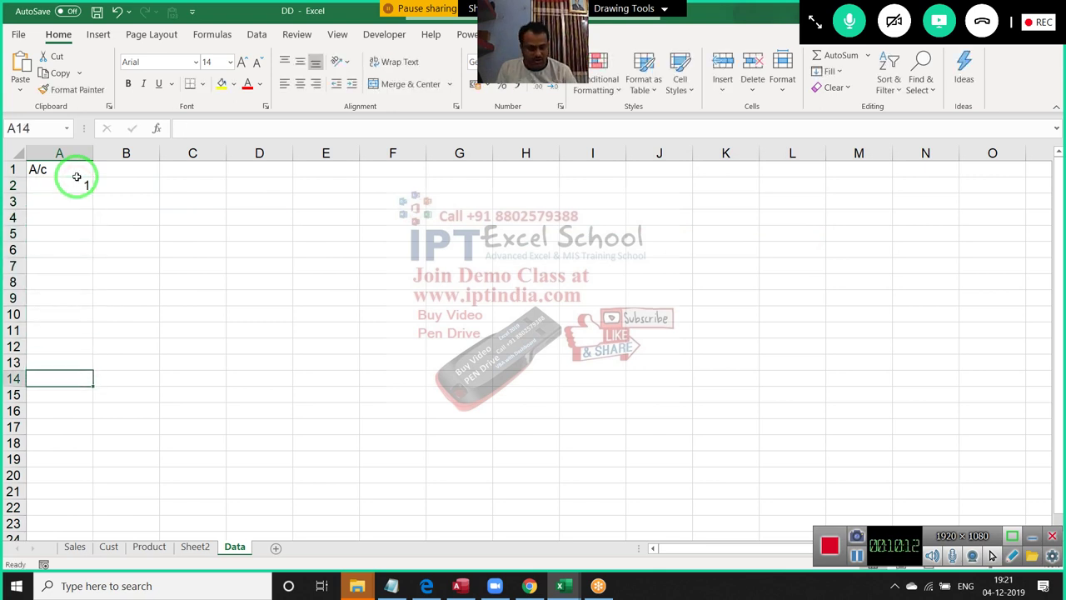
{"action": "type", "text": "1"}
{"action": "key", "text": "Return"}
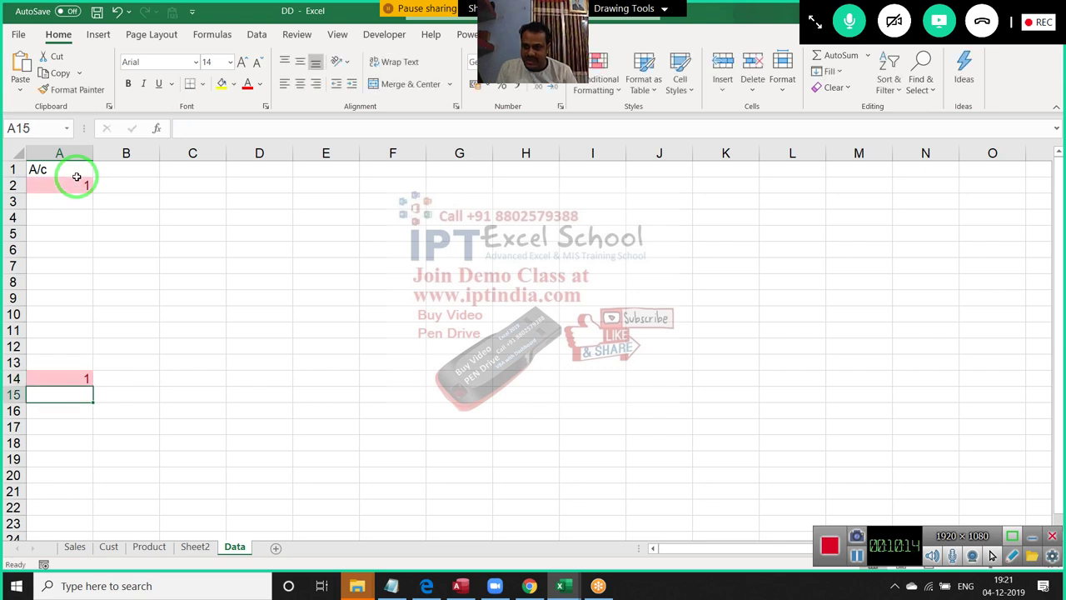
{"action": "key", "text": "Up"}
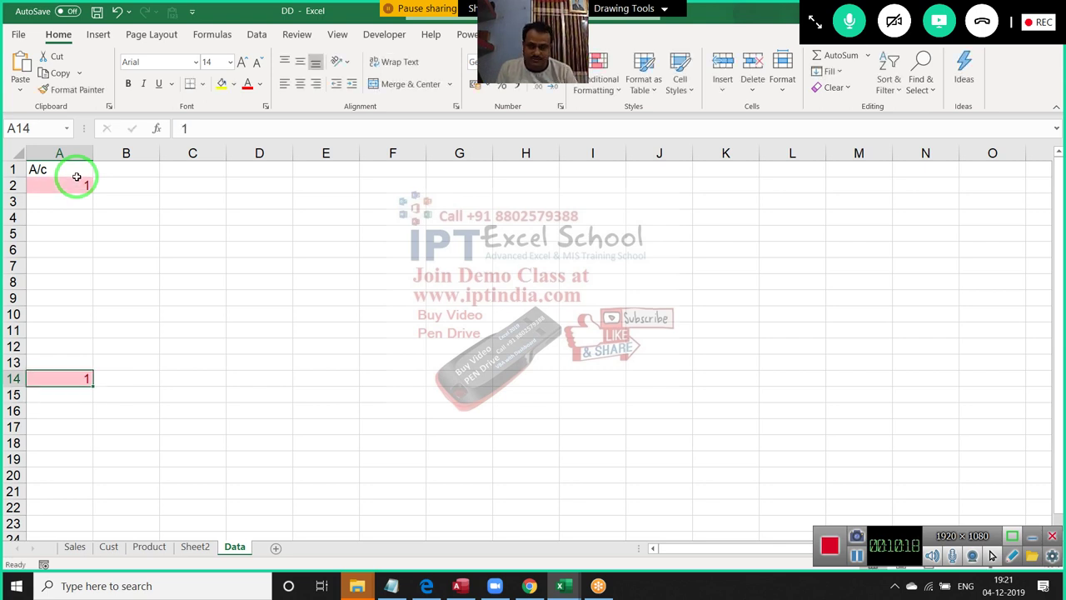
{"action": "key", "text": "Down"}
{"action": "key", "text": "Down"}
{"action": "key", "text": "Down"}
{"action": "key", "text": "Down"}
{"action": "key", "text": "Down"}
{"action": "key", "text": "Down"}
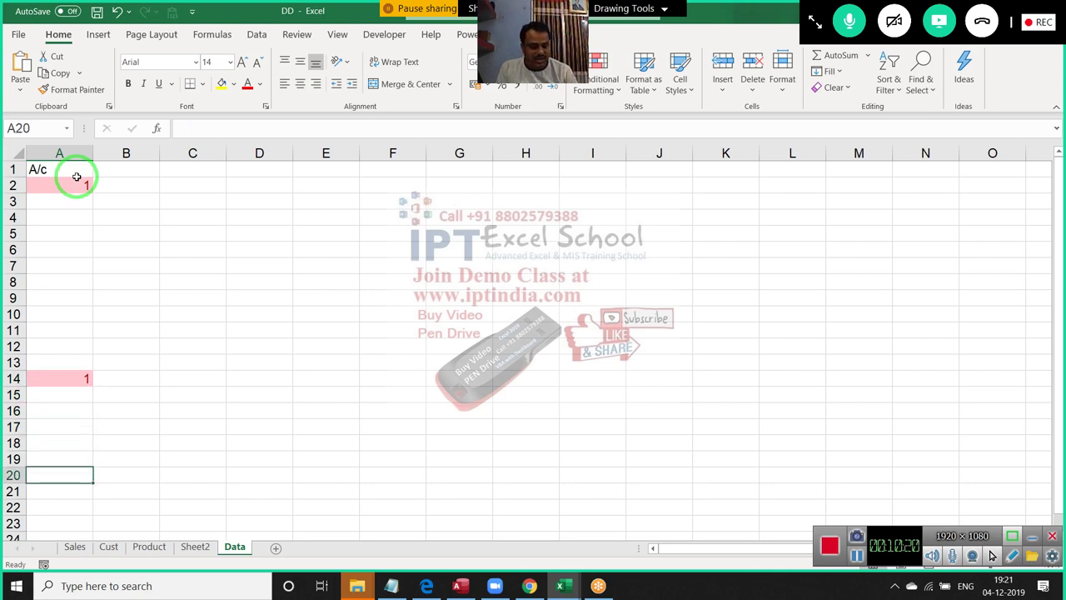
{"action": "type", "text": "1"}
{"action": "key", "text": "Return"}
{"action": "key", "text": "Up"}
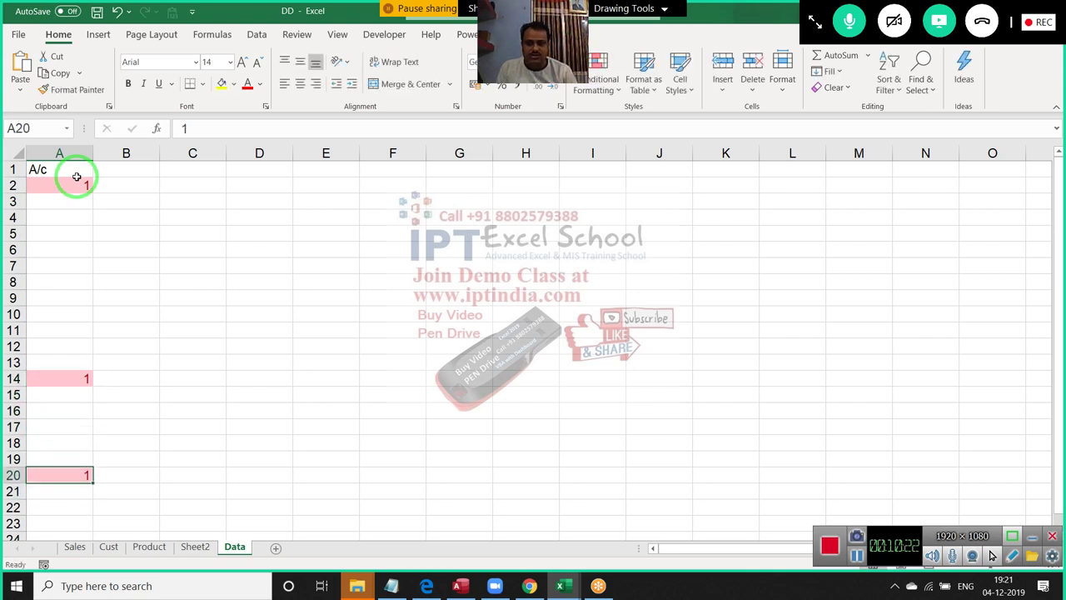
{"action": "key", "text": "Up"}
{"action": "key", "text": "Down"}
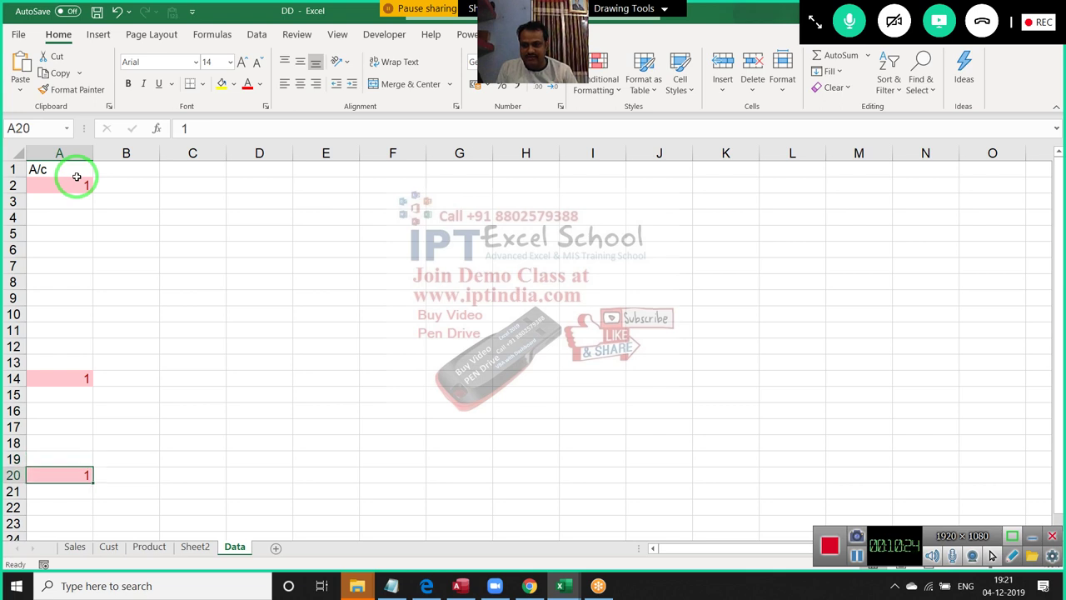
{"action": "key", "text": "Up"}
{"action": "key", "text": "Up"}
{"action": "key", "text": "Up"}
{"action": "key", "text": "Up"}
{"action": "key", "text": "Up"}
{"action": "key", "text": "Up"}
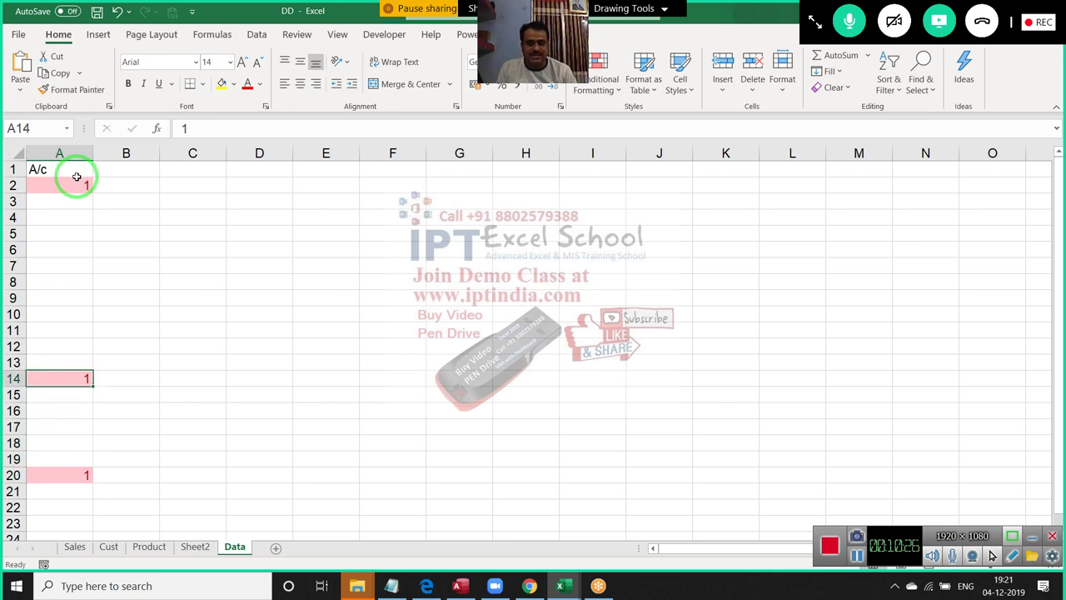
{"action": "key", "text": "Up"}
{"action": "key", "text": "Up"}
{"action": "key", "text": "Up"}
{"action": "key", "text": "Up"}
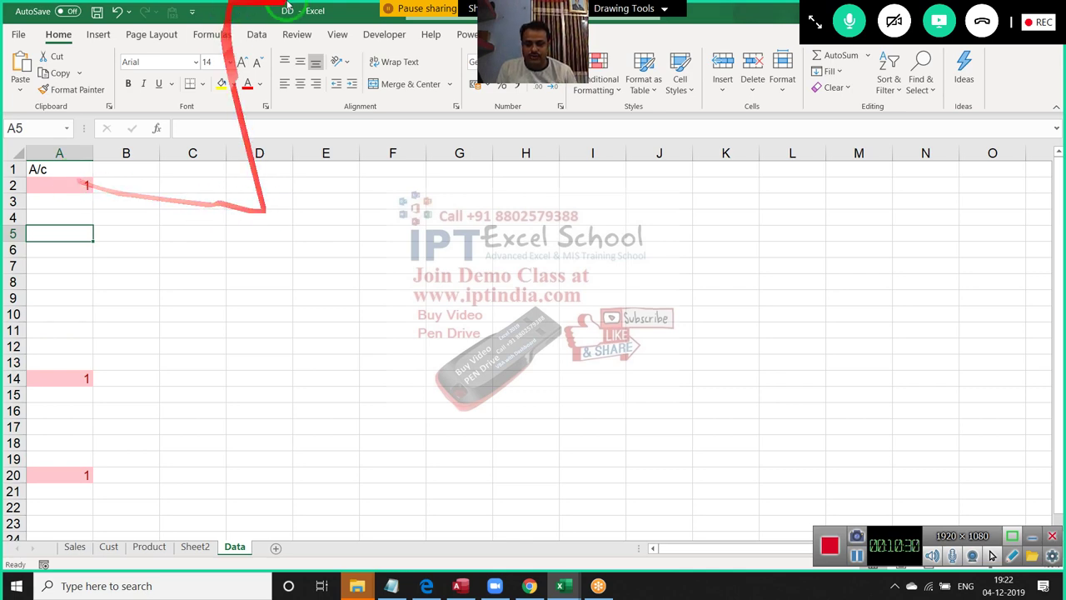
{"action": "left_click", "coordinate": [200, 548]}
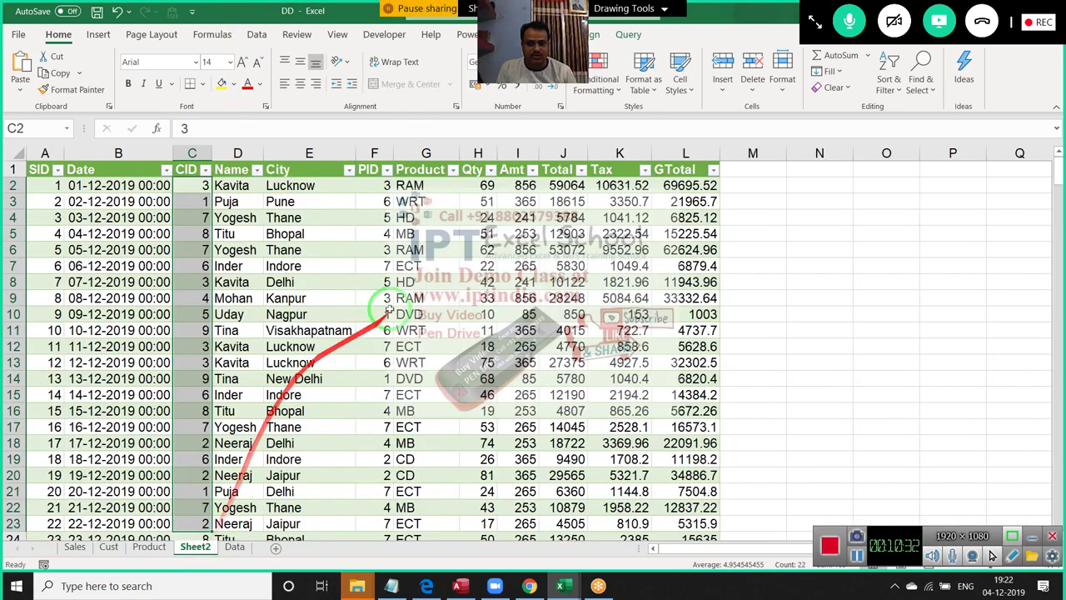
{"action": "left_click", "coordinate": [239, 547]}
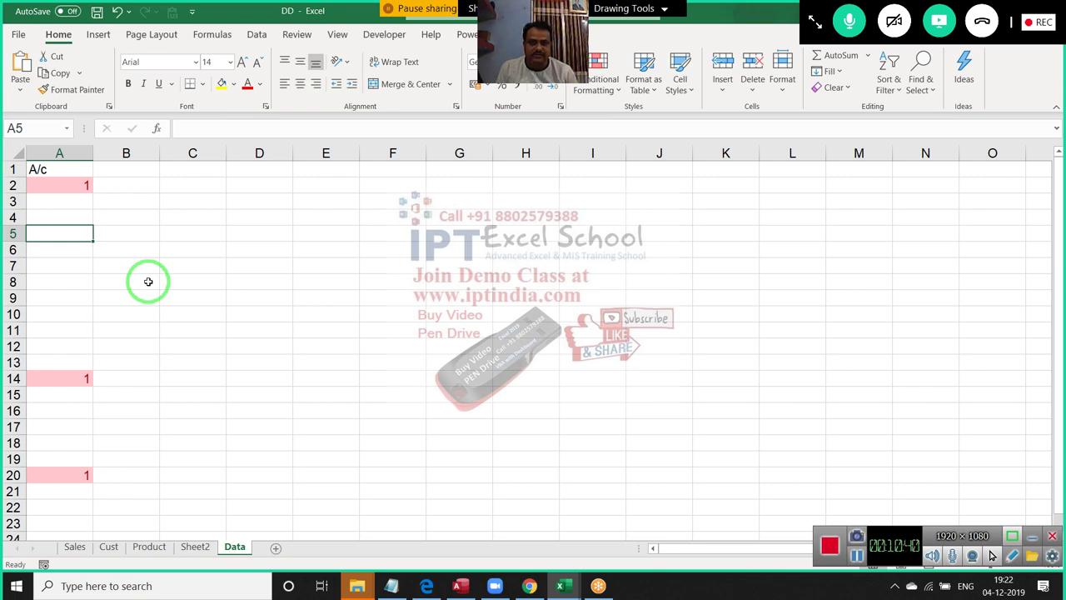
{"action": "left_click", "coordinate": [596, 83]}
{"action": "mouse_move", "coordinate": [649, 117]}
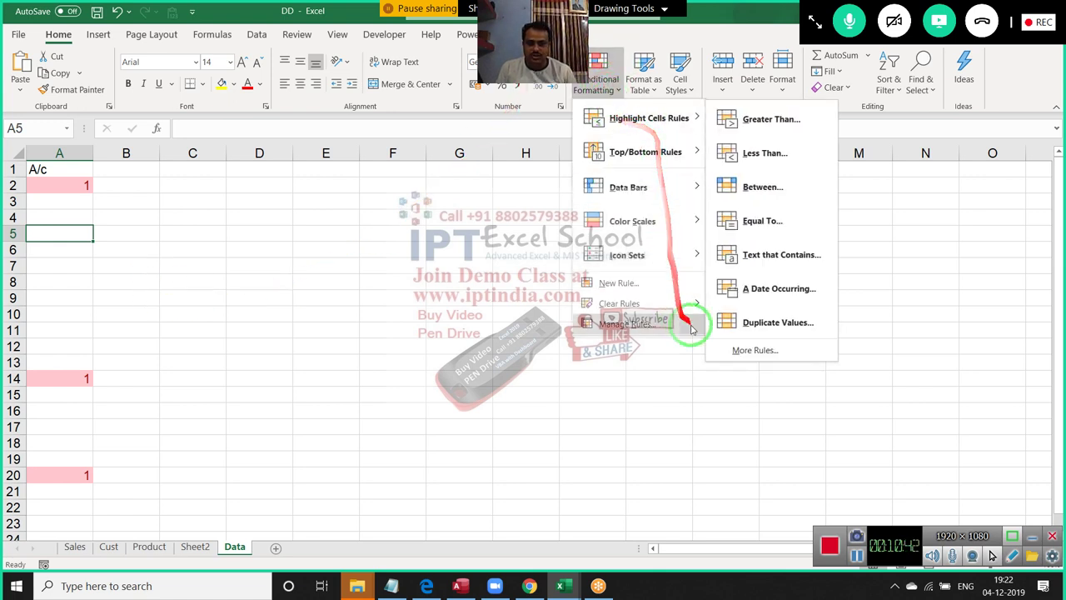
{"action": "left_click", "coordinate": [740, 333]}
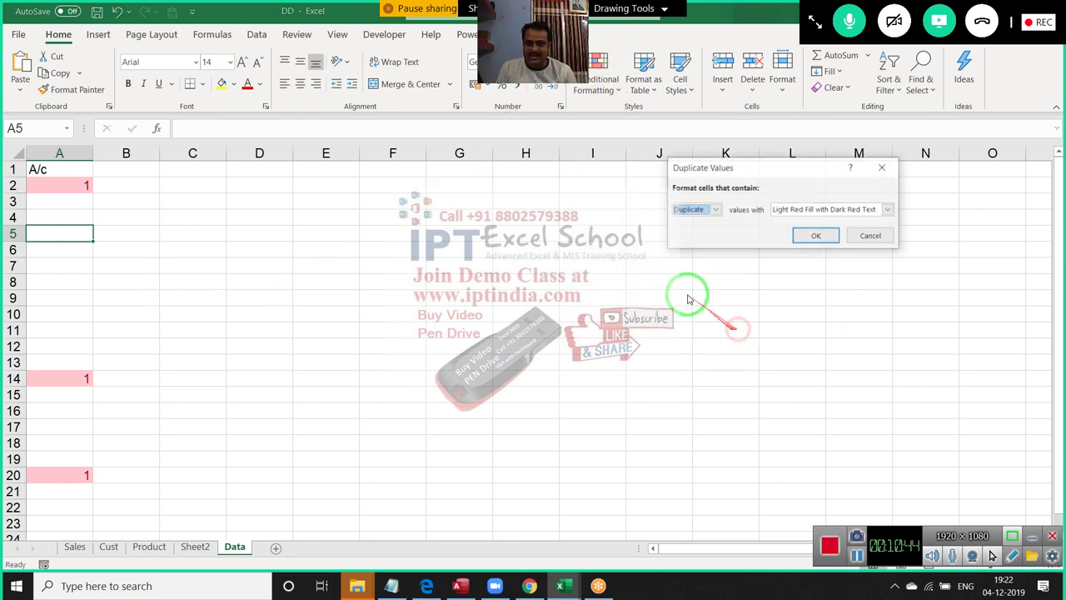
{"action": "left_click", "coordinate": [714, 210]}
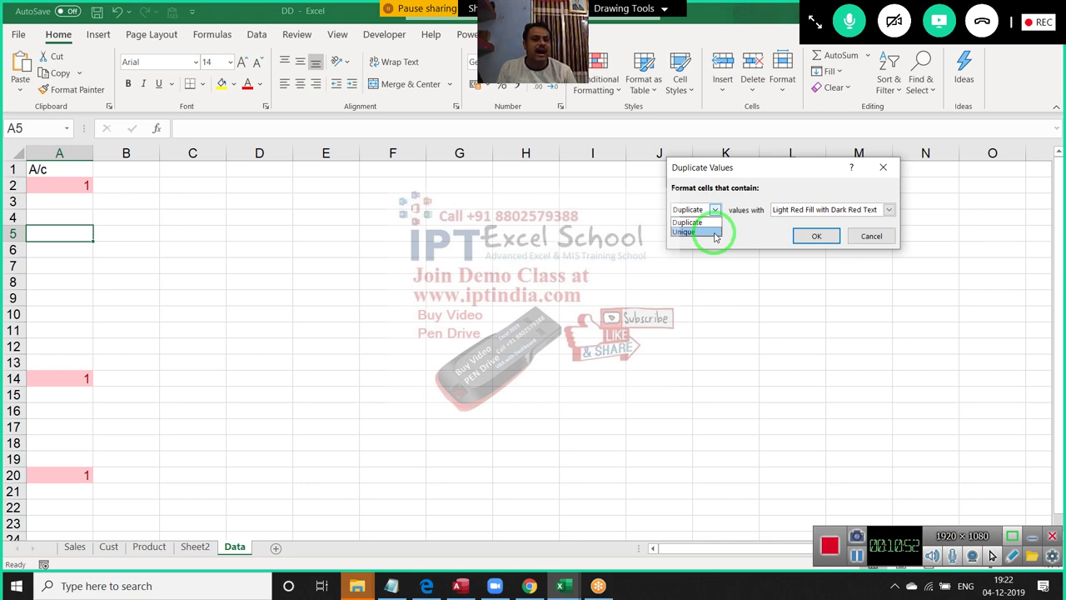
{"action": "left_click", "coordinate": [714, 232]}
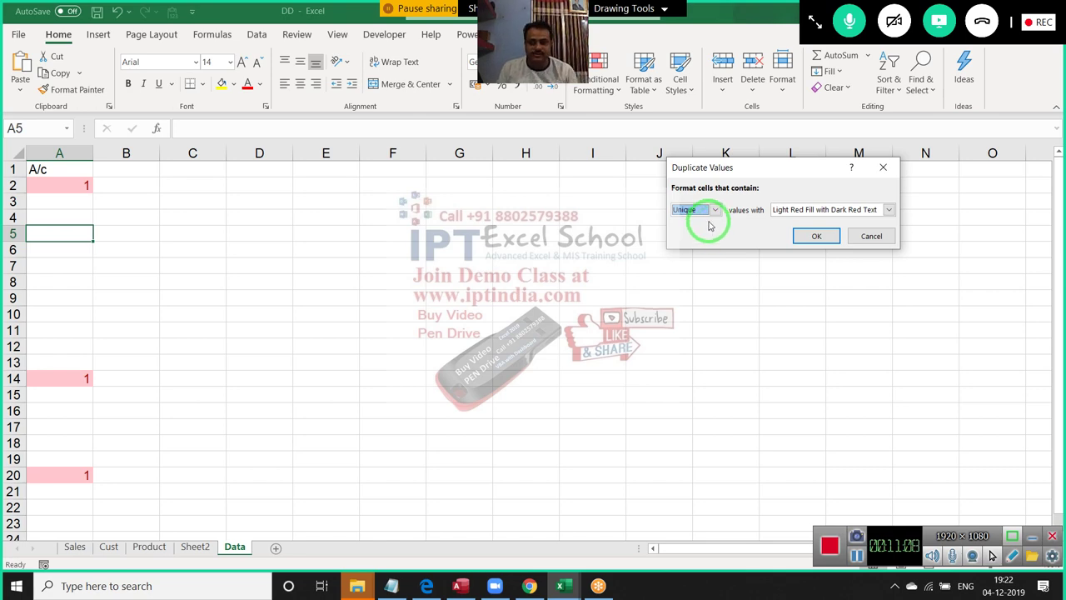
{"action": "key", "text": "Return"}
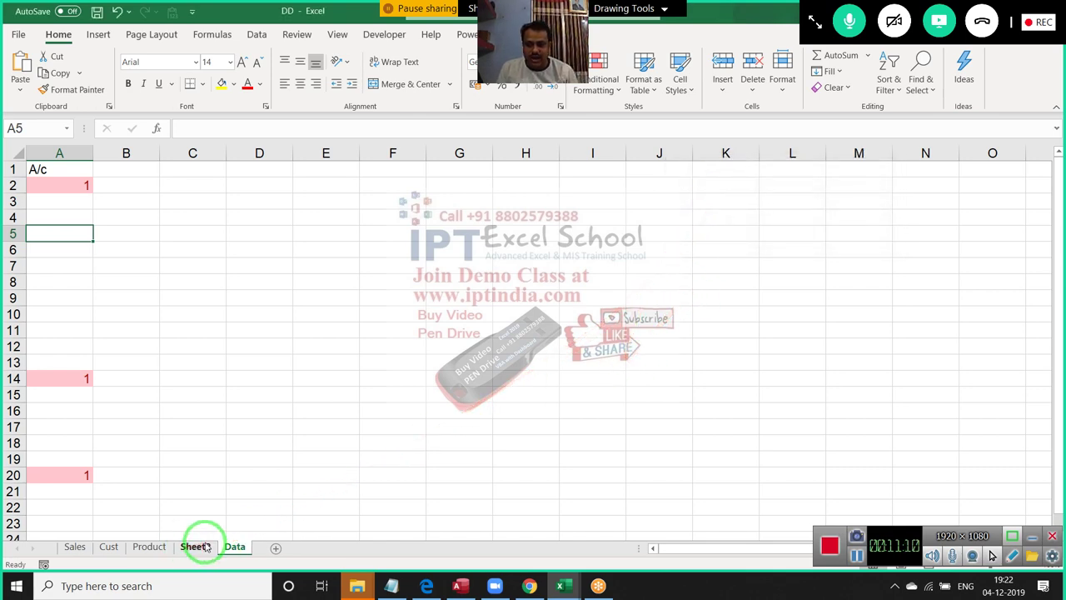
On Sheet2, apply a Greater Than rule to the Qty column, shading values above 50 light red
{"action": "left_click", "coordinate": [198, 546]}
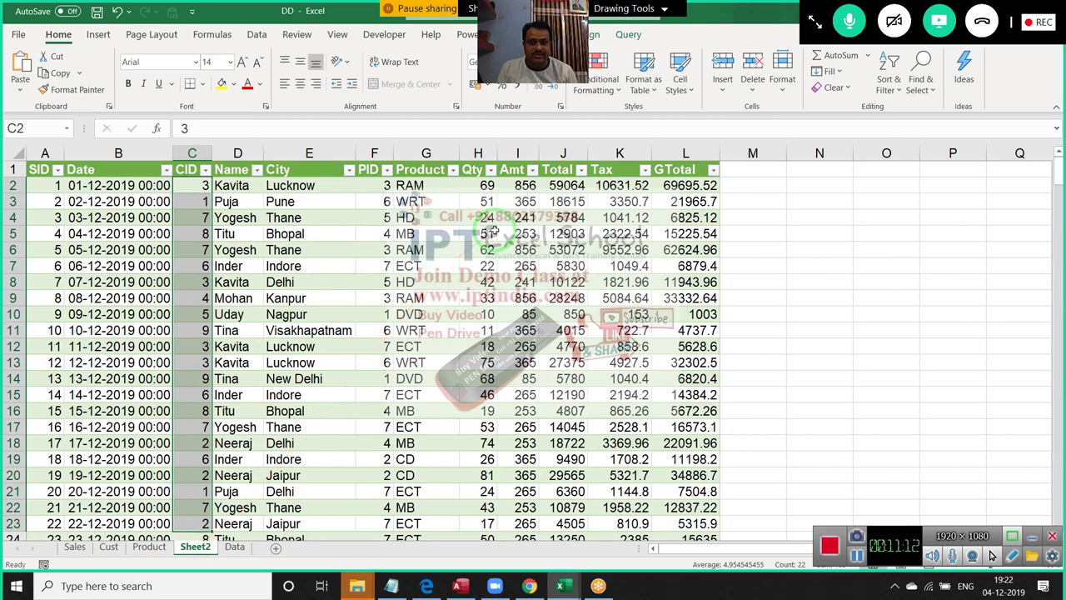
{"action": "left_click", "coordinate": [437, 219]}
{"action": "left_click", "coordinate": [426, 154]}
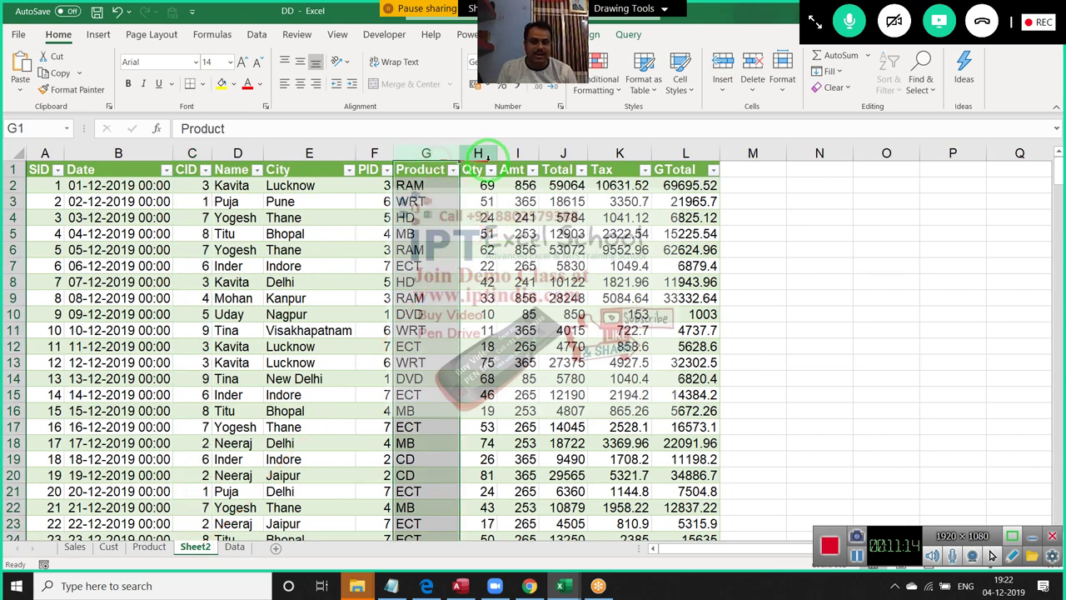
{"action": "left_click", "coordinate": [477, 154]}
{"action": "left_click", "coordinate": [593, 84]}
{"action": "mouse_move", "coordinate": [641, 118]}
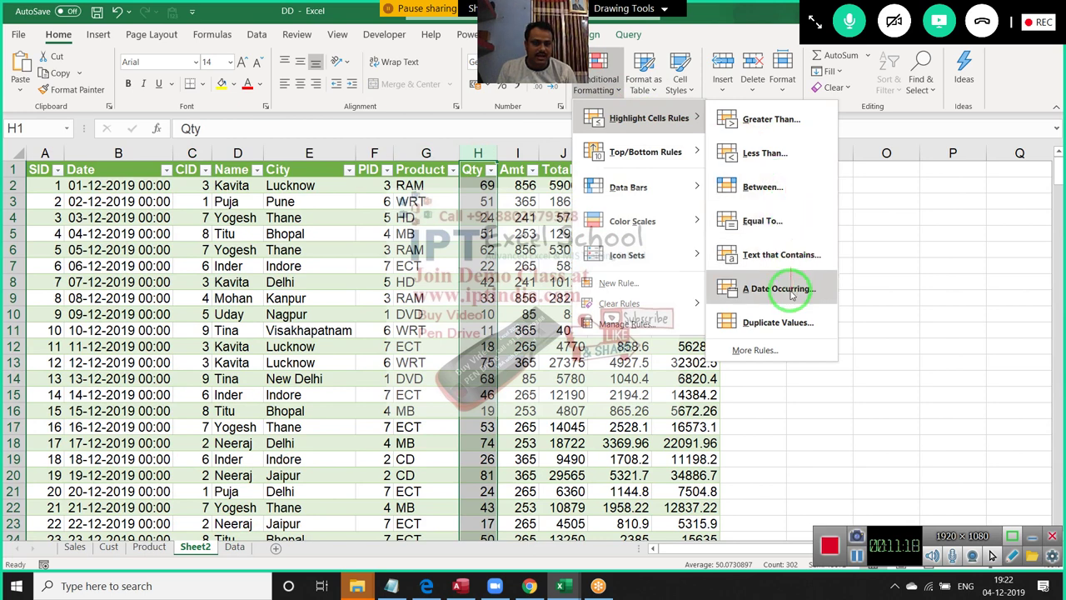
{"action": "left_click", "coordinate": [765, 119]}
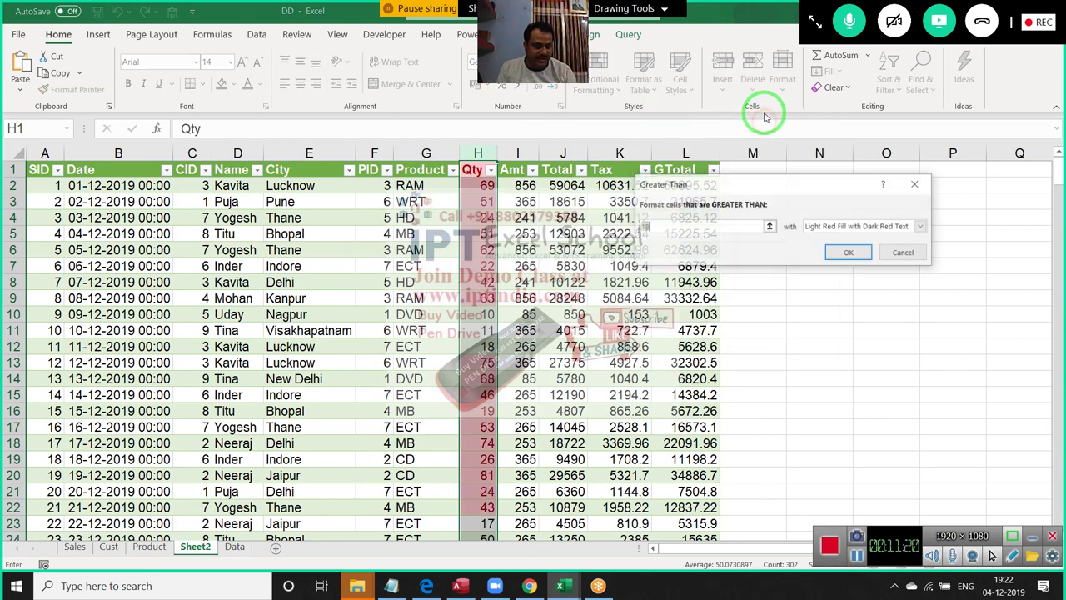
{"action": "type", "text": "60"}
{"action": "key", "text": "Return"}
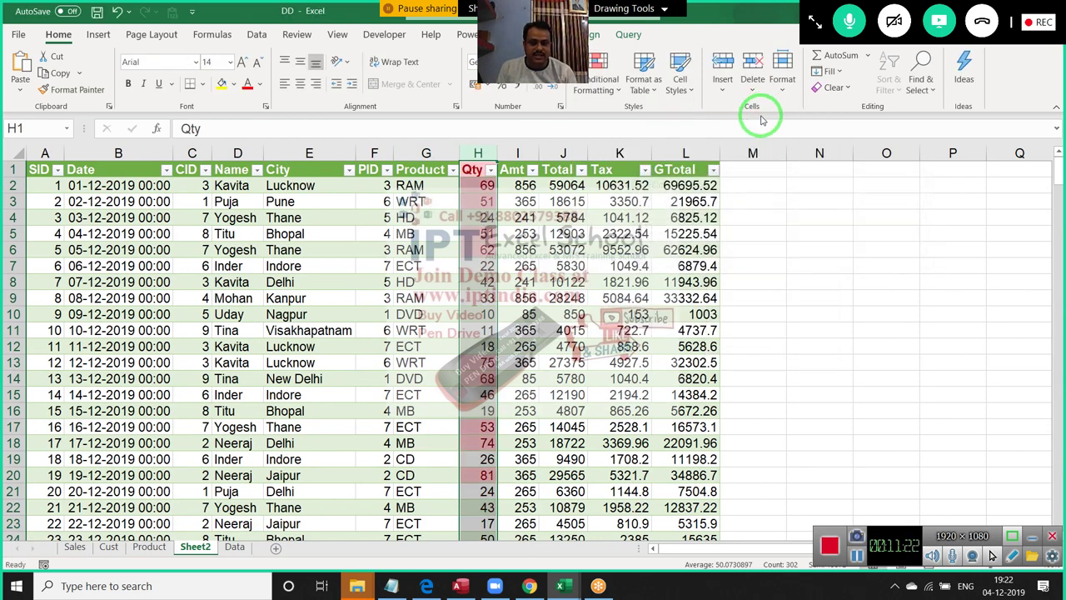
{"action": "left_click", "coordinate": [525, 265]}
{"action": "scroll", "coordinate": [525, 265], "scroll_direction": "down", "scroll_amount": 3}
{"action": "scroll", "coordinate": [508, 242], "scroll_direction": "up", "scroll_amount": 2}
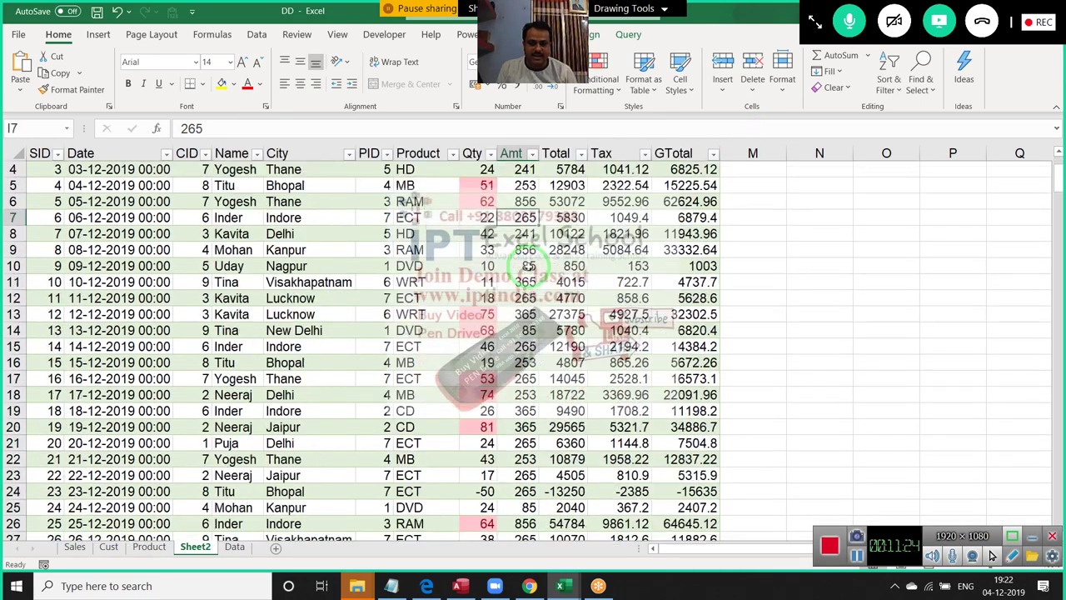
{"action": "scroll", "coordinate": [491, 209], "scroll_direction": "up", "scroll_amount": 1}
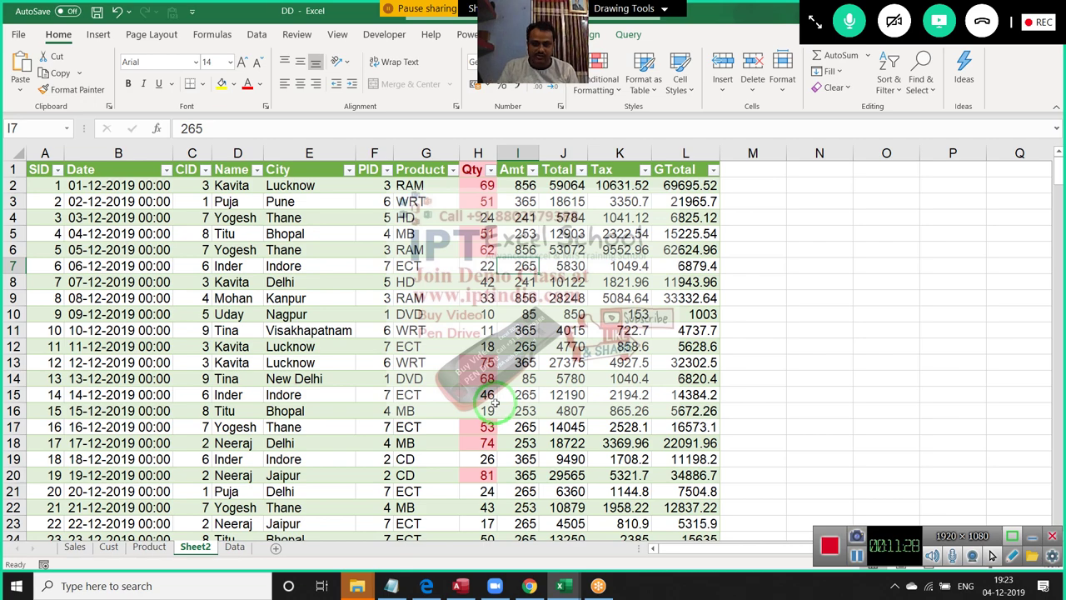
Filter the Qty column by red font colour, showing 157 of 301 records
{"action": "left_click", "coordinate": [493, 171]}
{"action": "mouse_move", "coordinate": [357, 265]}
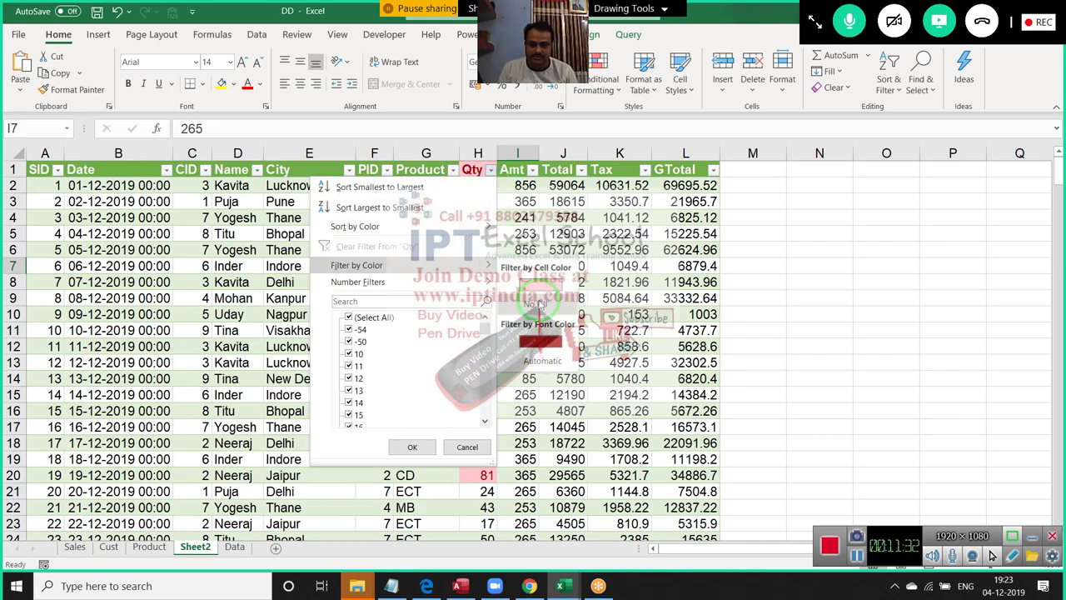
{"action": "left_click", "coordinate": [542, 341]}
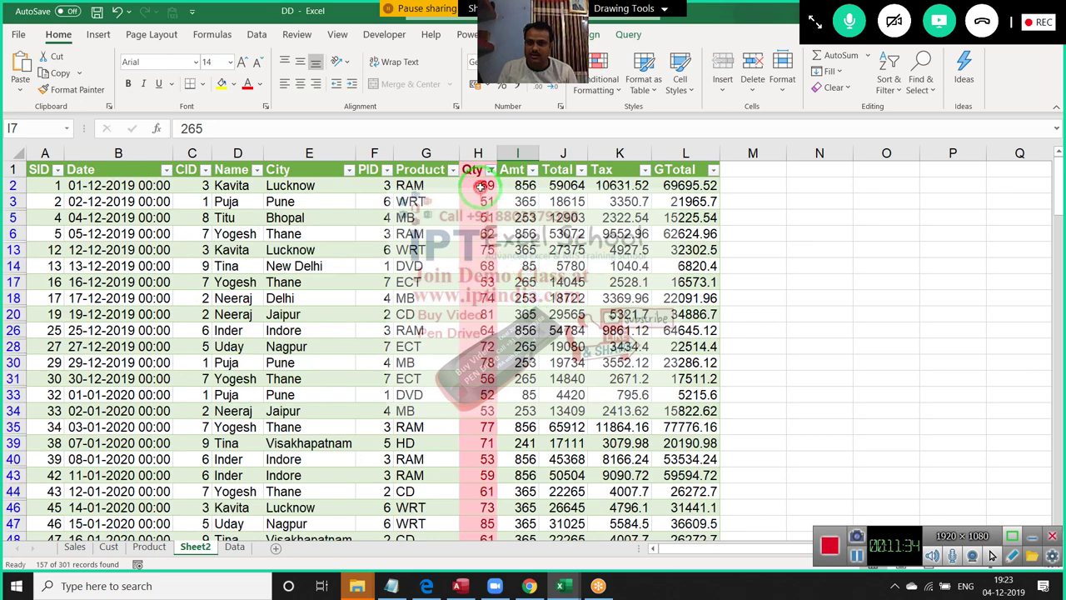
{"action": "left_click_drag", "start_coordinate": [483, 185], "coordinate": [485, 431]}
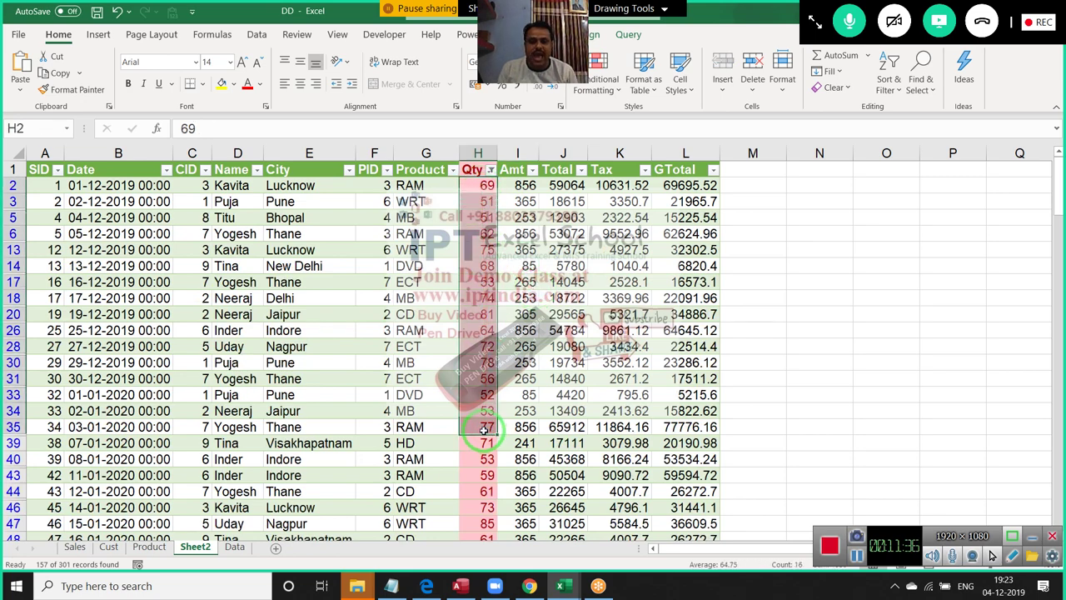
{"action": "scroll", "coordinate": [479, 417], "scroll_direction": "down", "scroll_amount": 4}
{"action": "scroll", "coordinate": [467, 408], "scroll_direction": "up", "scroll_amount": 4}
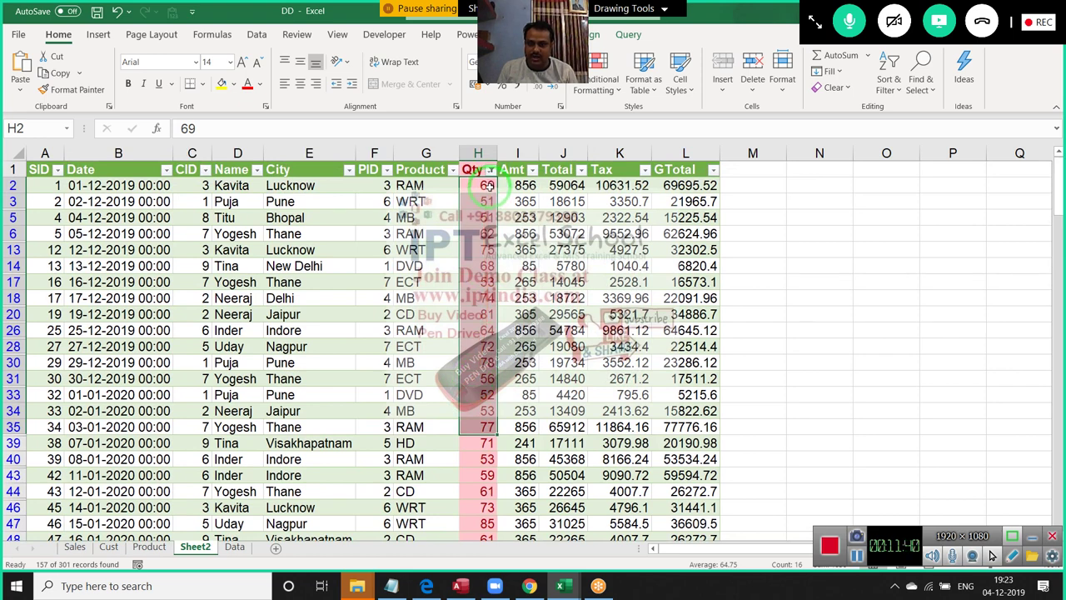
{"action": "left_click", "coordinate": [488, 185]}
{"action": "left_click", "coordinate": [487, 201]}
{"action": "left_click", "coordinate": [487, 234]}
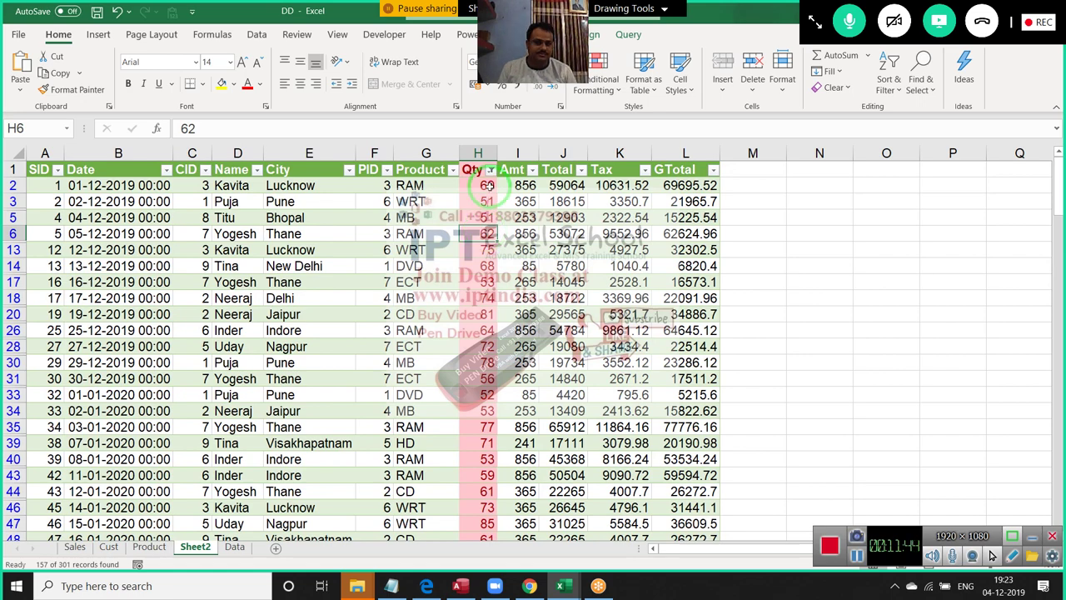
Clear the filter from Qty so all rows show again, then select column H
{"action": "left_click", "coordinate": [491, 169]}
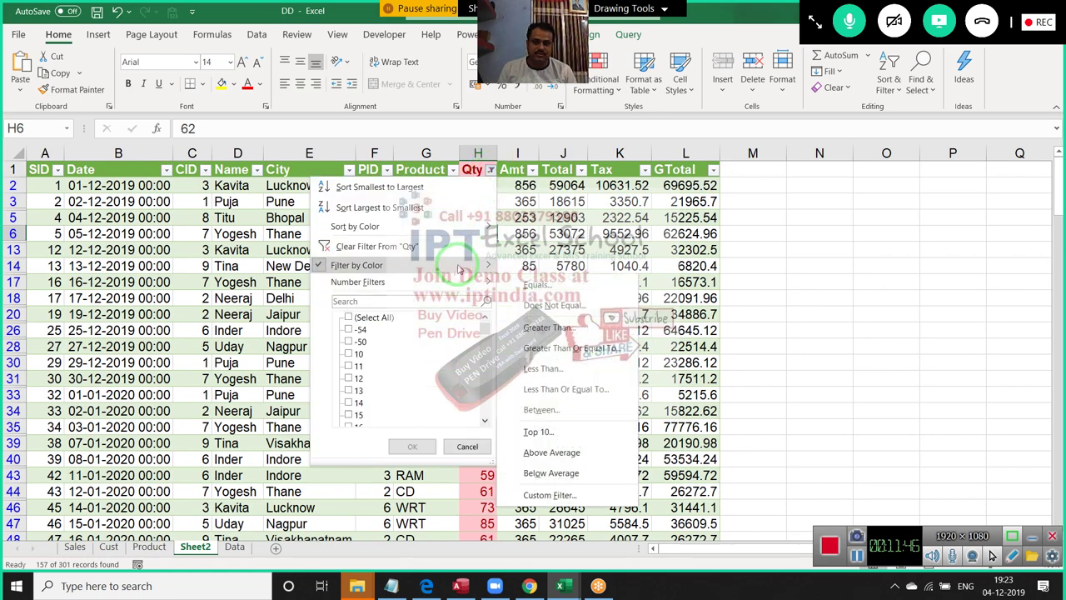
{"action": "left_click", "coordinate": [452, 246]}
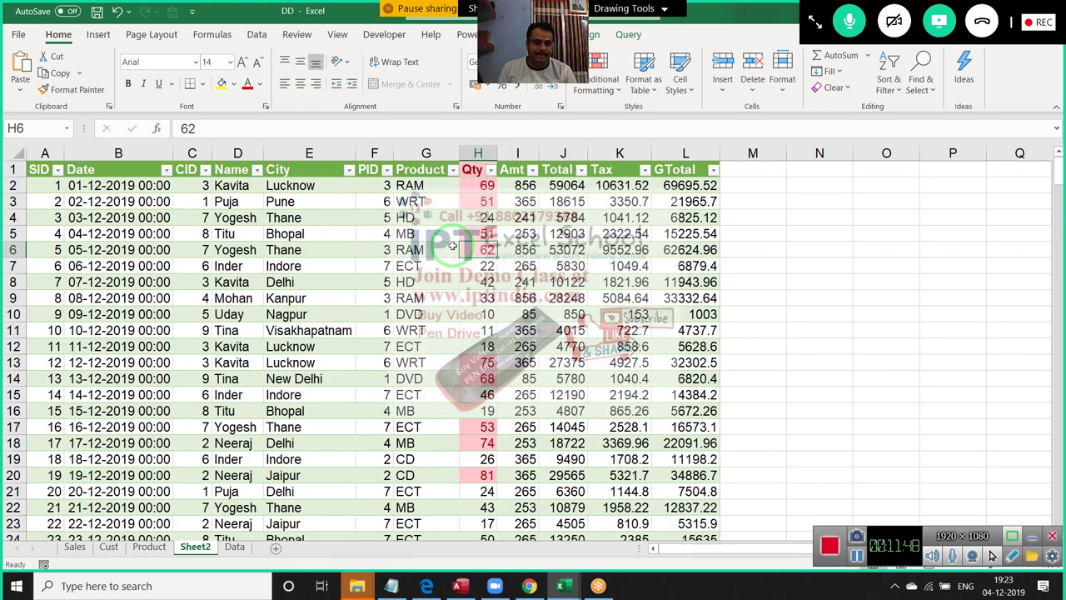
{"action": "left_click", "coordinate": [477, 153]}
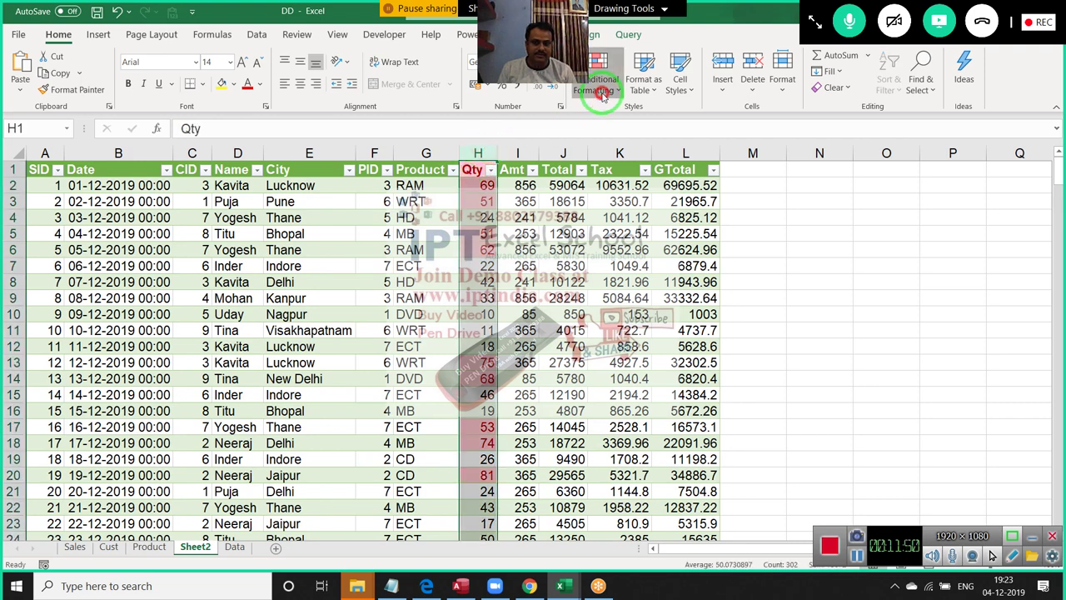
Clear all conditional formatting rules from the entire Sheet2
{"action": "left_click", "coordinate": [603, 93]}
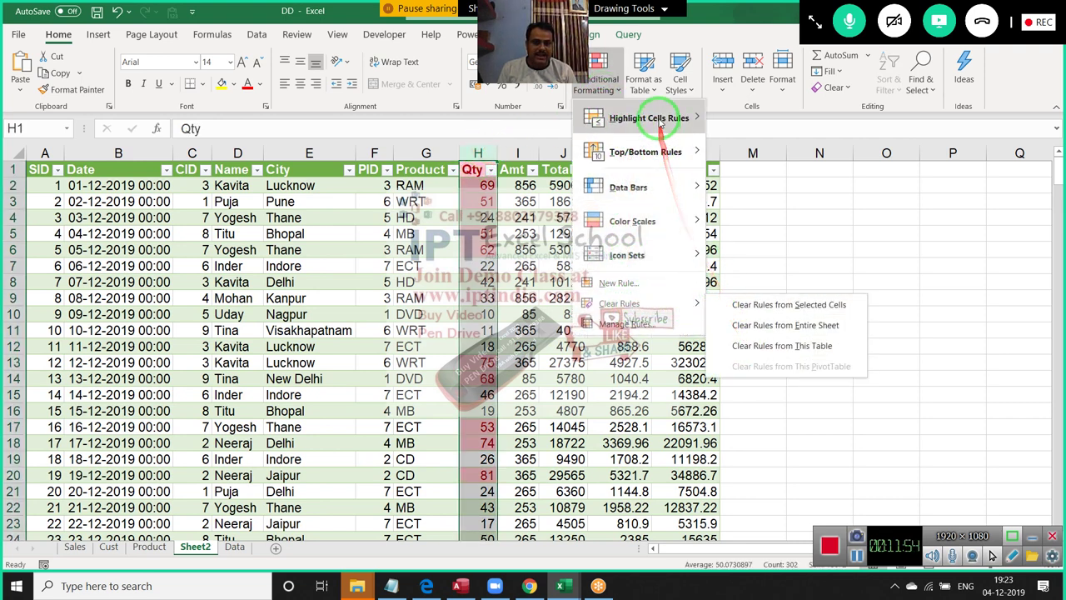
{"action": "mouse_move", "coordinate": [633, 303]}
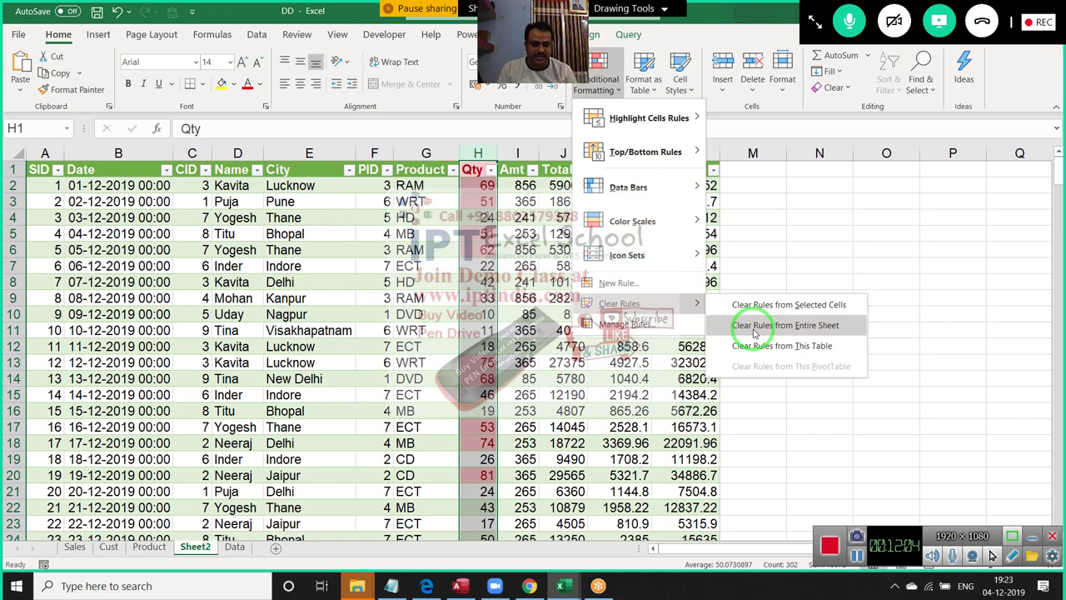
{"action": "left_click", "coordinate": [754, 332]}
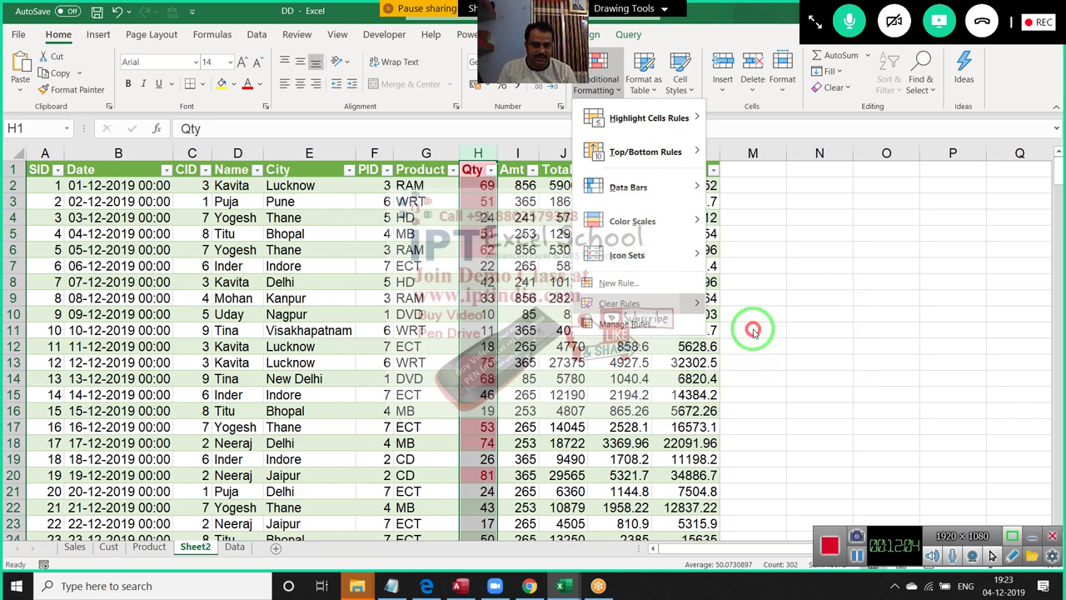
{"action": "left_click", "coordinate": [564, 266]}
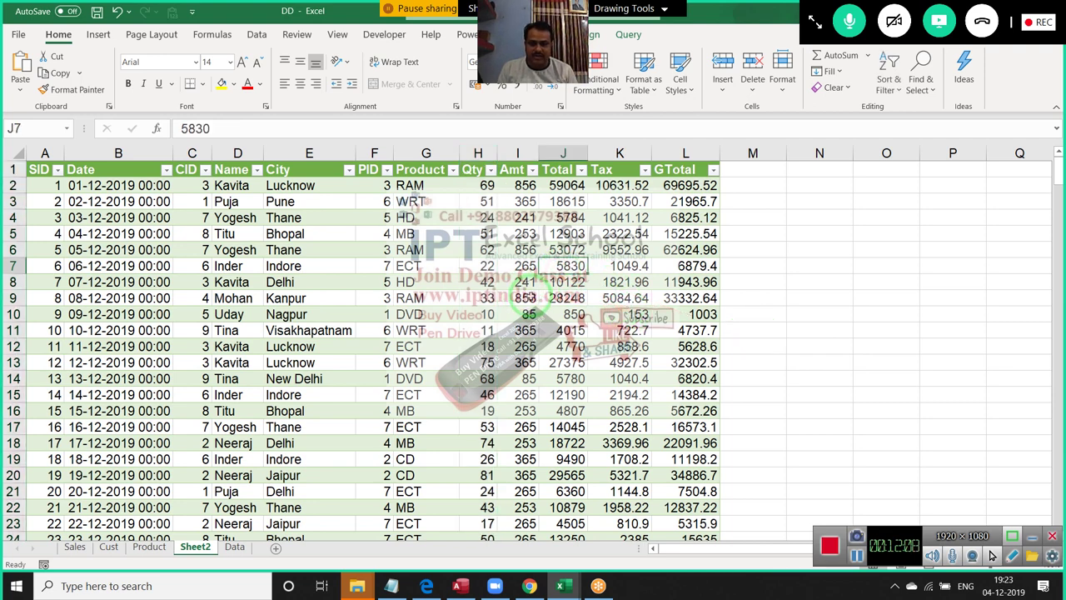
Copy the Qty column and paste it as values into G1 of the Data sheet
{"action": "left_click", "coordinate": [485, 217]}
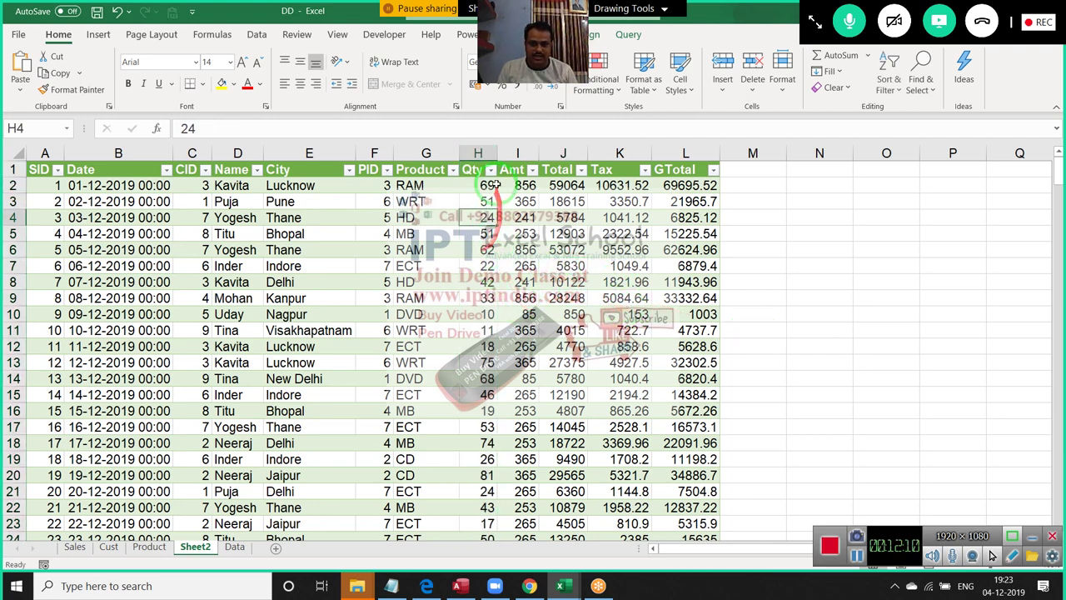
{"action": "left_click", "coordinate": [482, 153]}
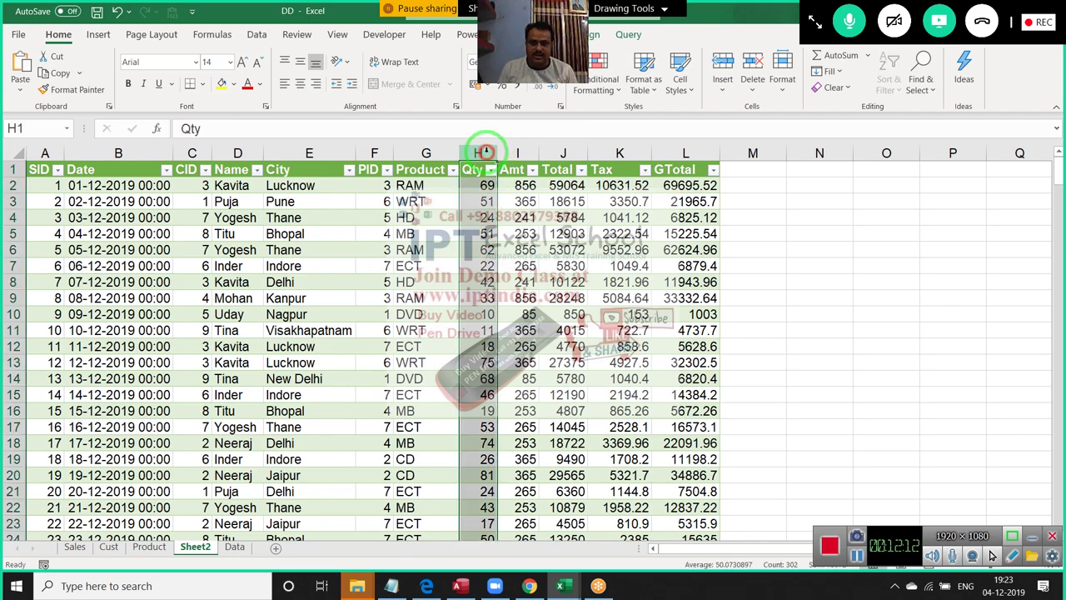
{"action": "key", "text": "ctrl+c"}
{"action": "left_click_drag", "start_coordinate": [392, 489], "coordinate": [309, 518]}
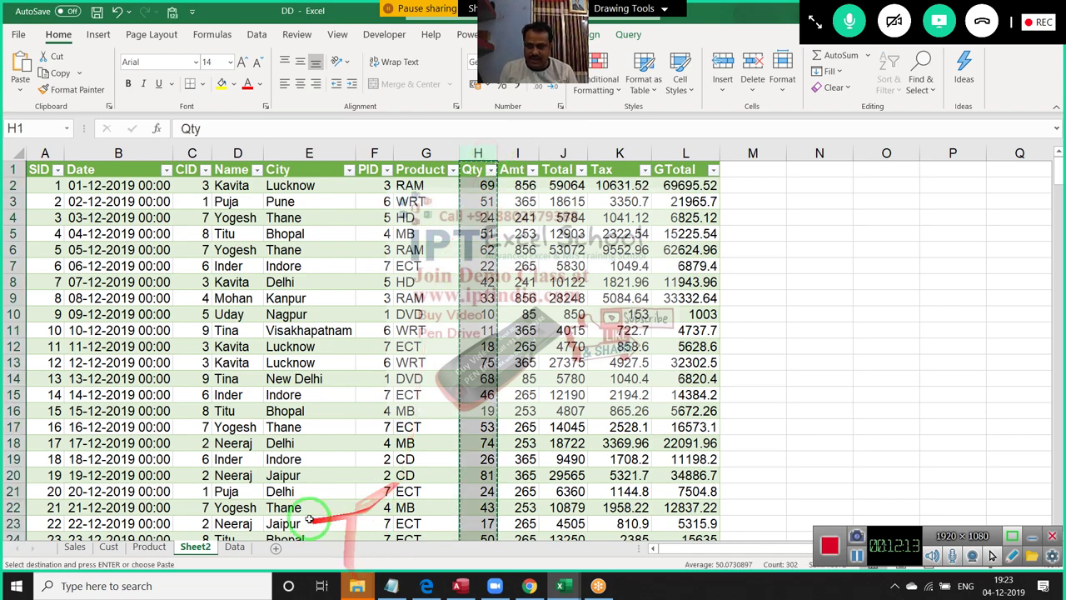
{"action": "left_click", "coordinate": [235, 546]}
{"action": "left_click", "coordinate": [485, 166]}
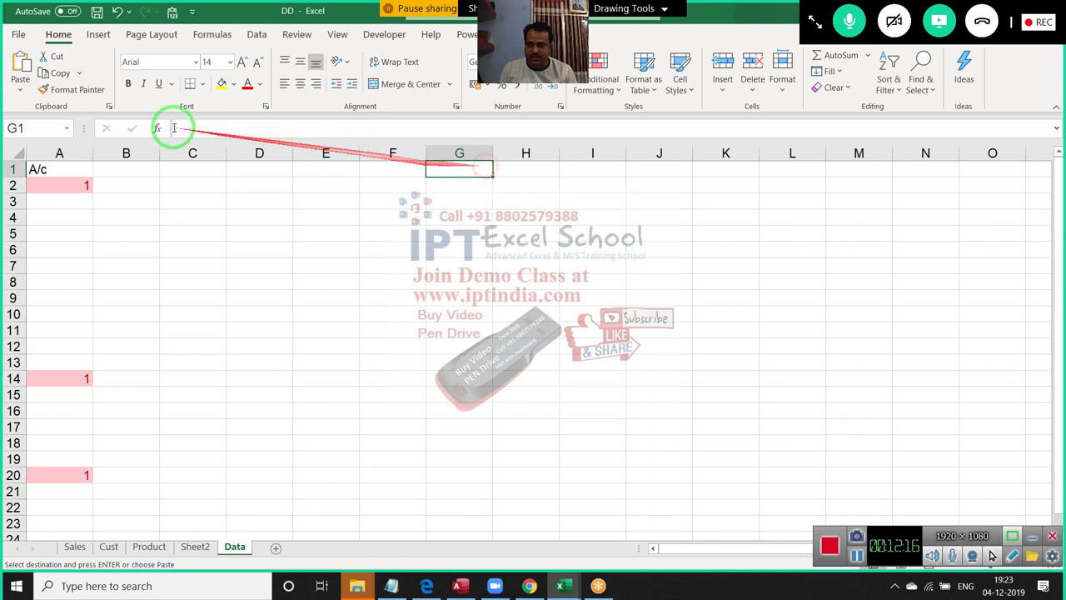
{"action": "left_click", "coordinate": [20, 89]}
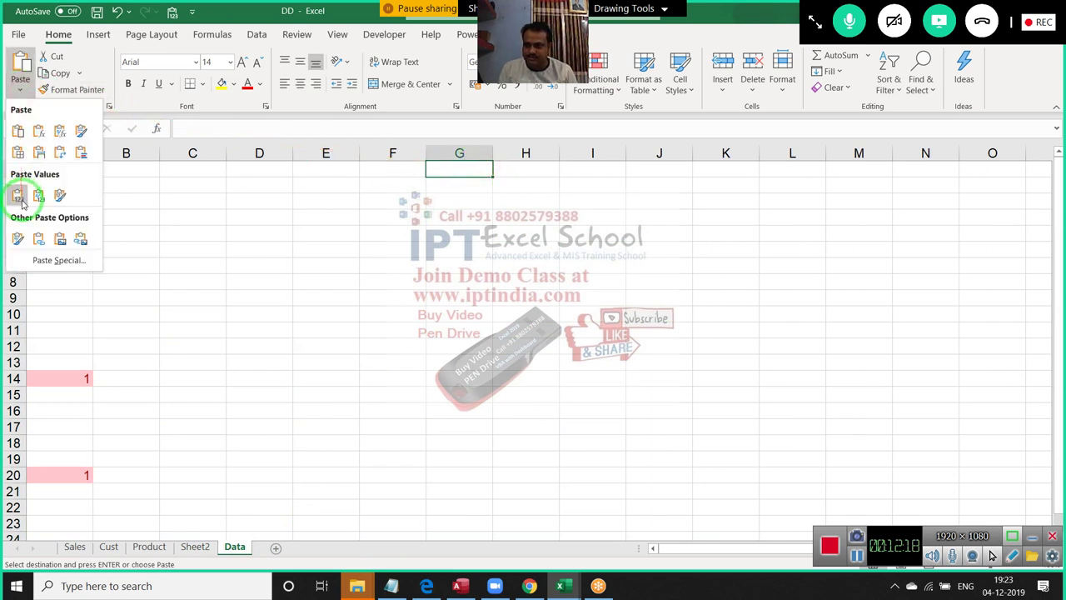
{"action": "left_click", "coordinate": [18, 195]}
{"action": "left_click", "coordinate": [470, 234]}
{"action": "left_click", "coordinate": [462, 333]}
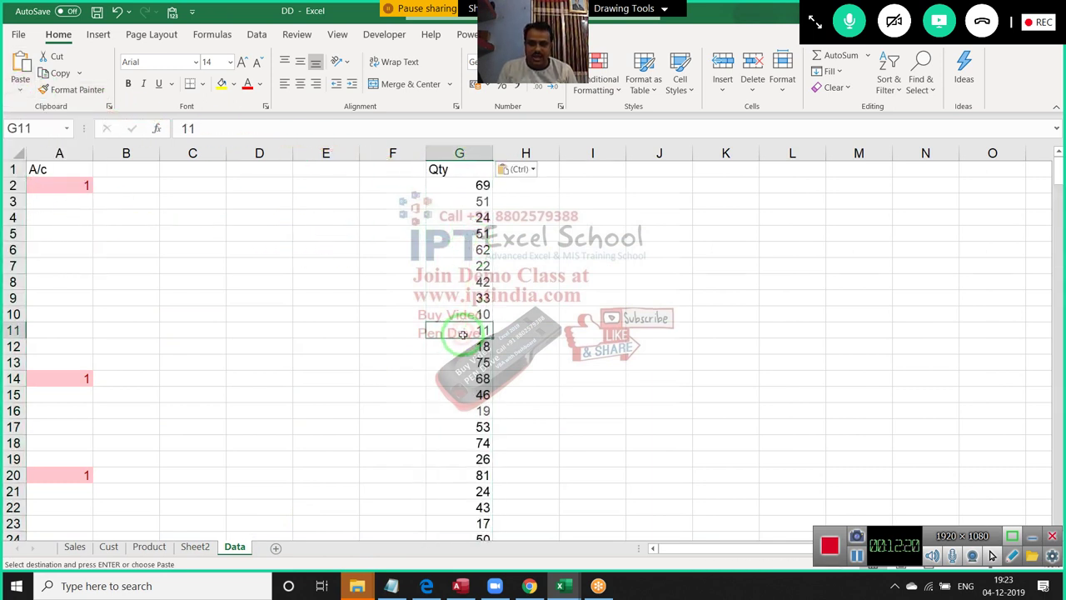
{"action": "left_click", "coordinate": [464, 382]}
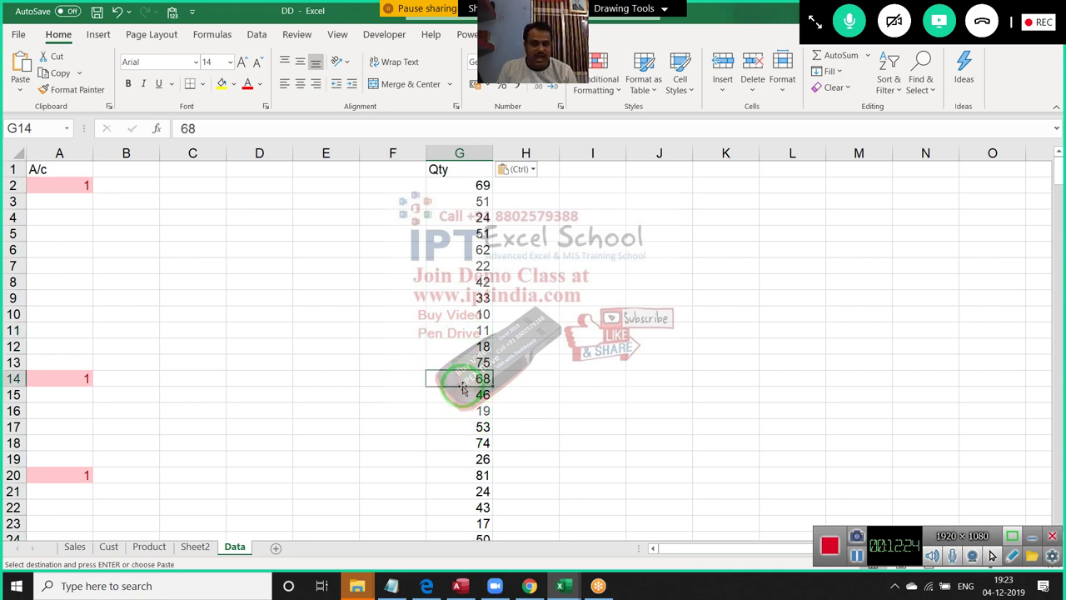
{"action": "left_click", "coordinate": [459, 154]}
Begin a Top 10 Items rule on column G, edit the item count, then cancel it
{"action": "left_click", "coordinate": [593, 87]}
{"action": "mouse_move", "coordinate": [642, 151]}
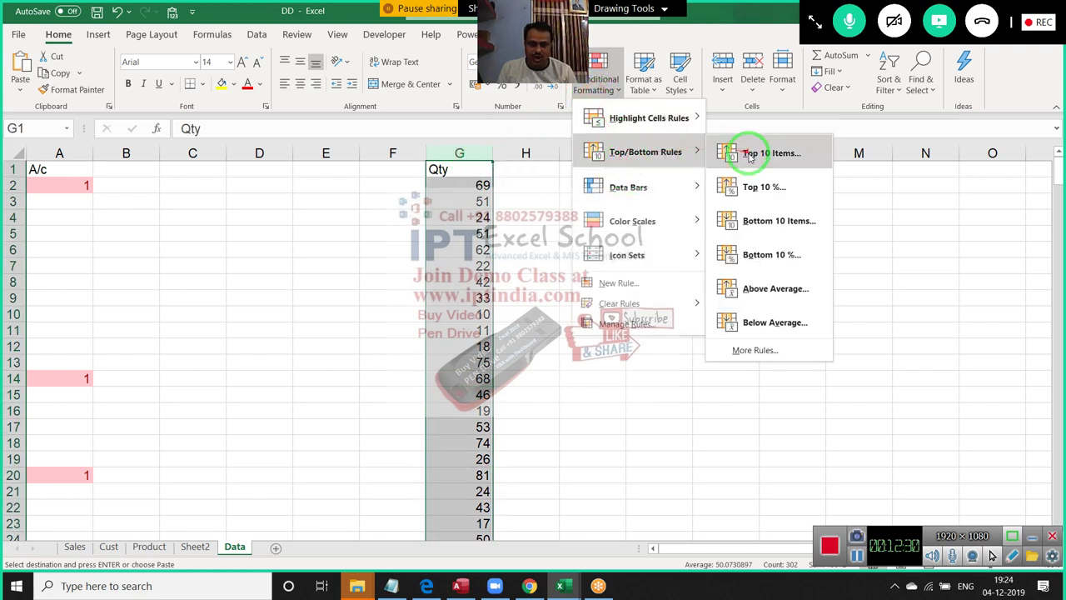
{"action": "left_click", "coordinate": [746, 153]}
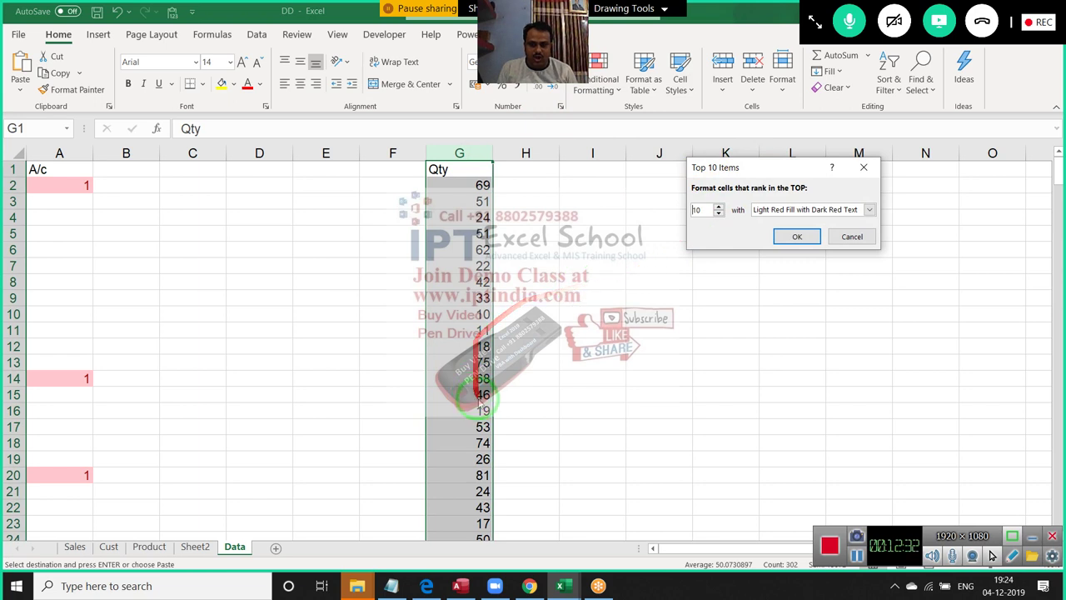
{"action": "left_click", "coordinate": [702, 212]}
{"action": "left_click_drag", "start_coordinate": [702, 212], "coordinate": [679, 217]}
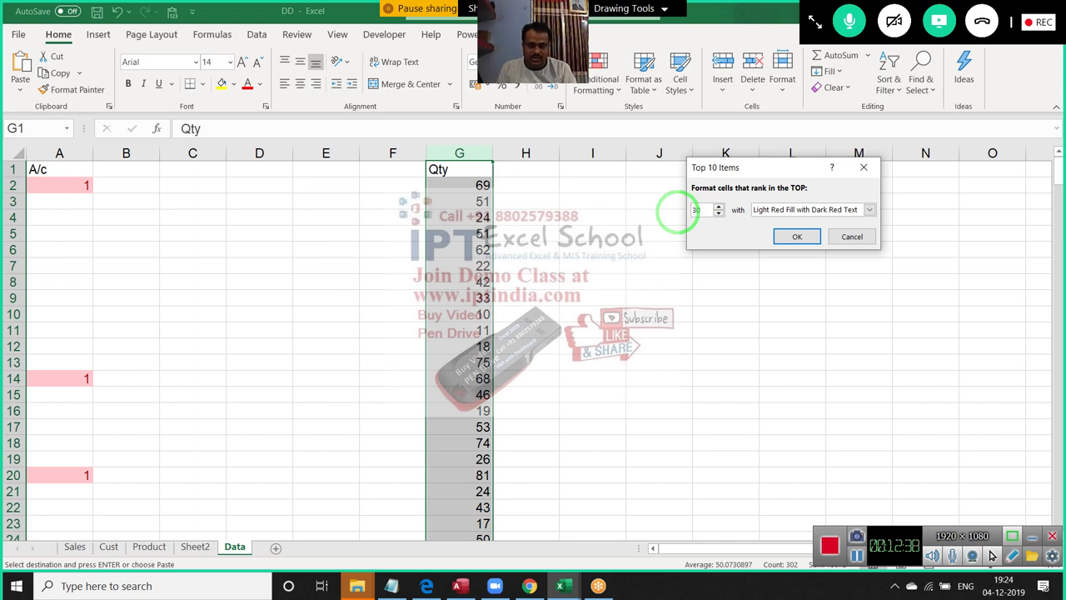
{"action": "type", "text": "100"}
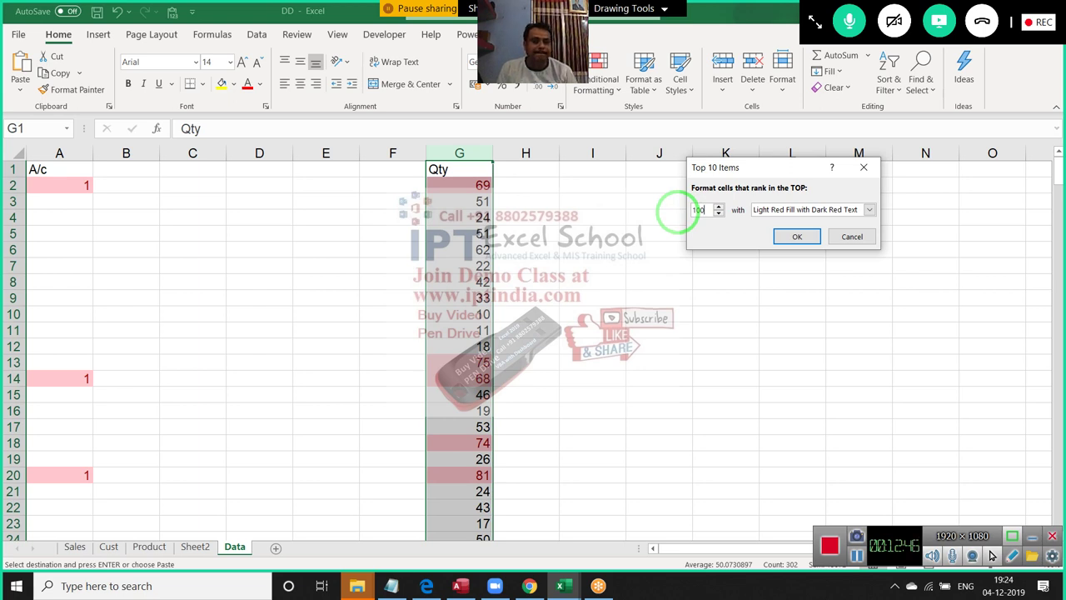
{"action": "key", "text": "Escape"}
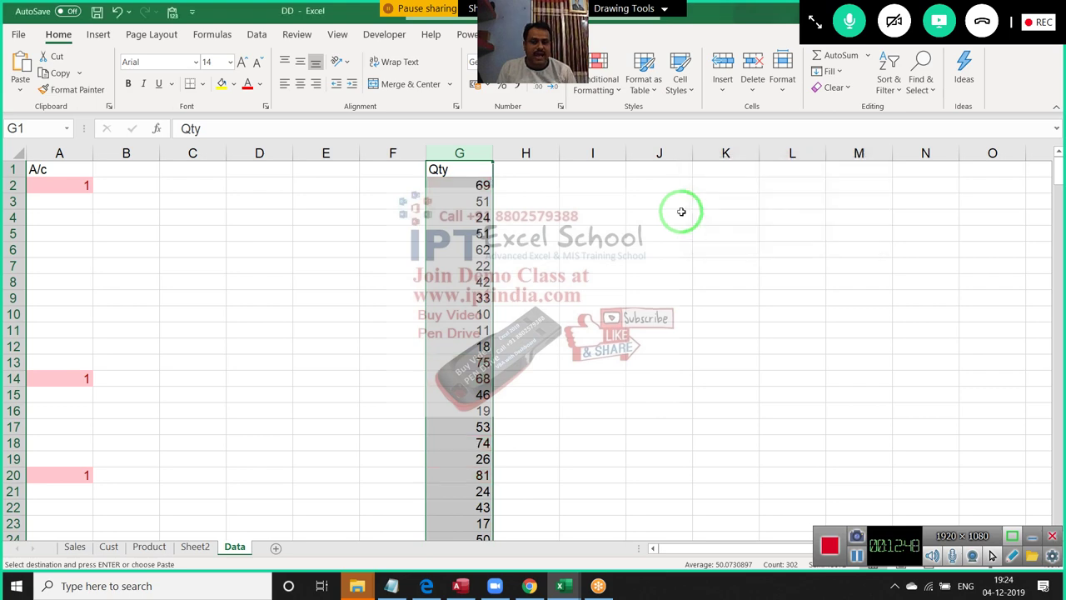
Apply a Top 10 Items rule with Light Red Fill to the Qty column and add a filter
{"action": "left_click", "coordinate": [472, 207]}
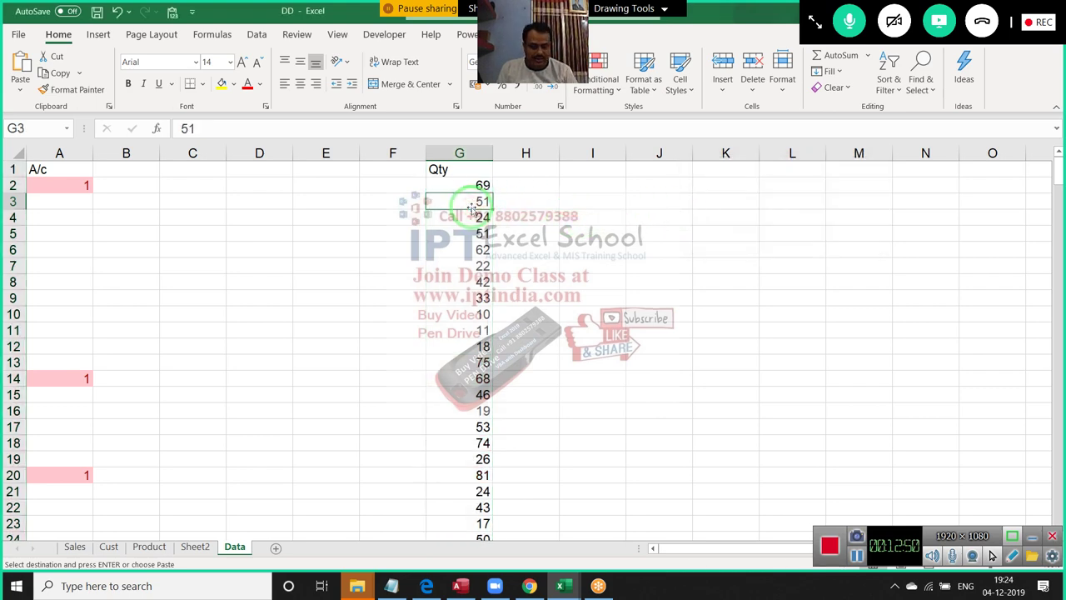
{"action": "key", "text": "ctrl+Down"}
{"action": "key", "text": "ctrl+Up"}
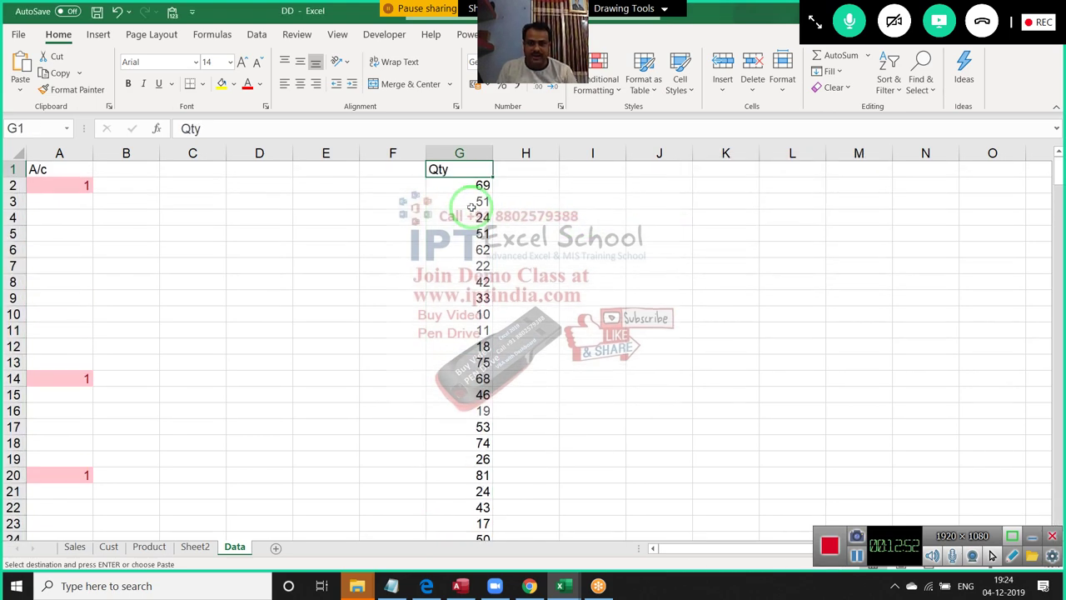
{"action": "left_click", "coordinate": [472, 155]}
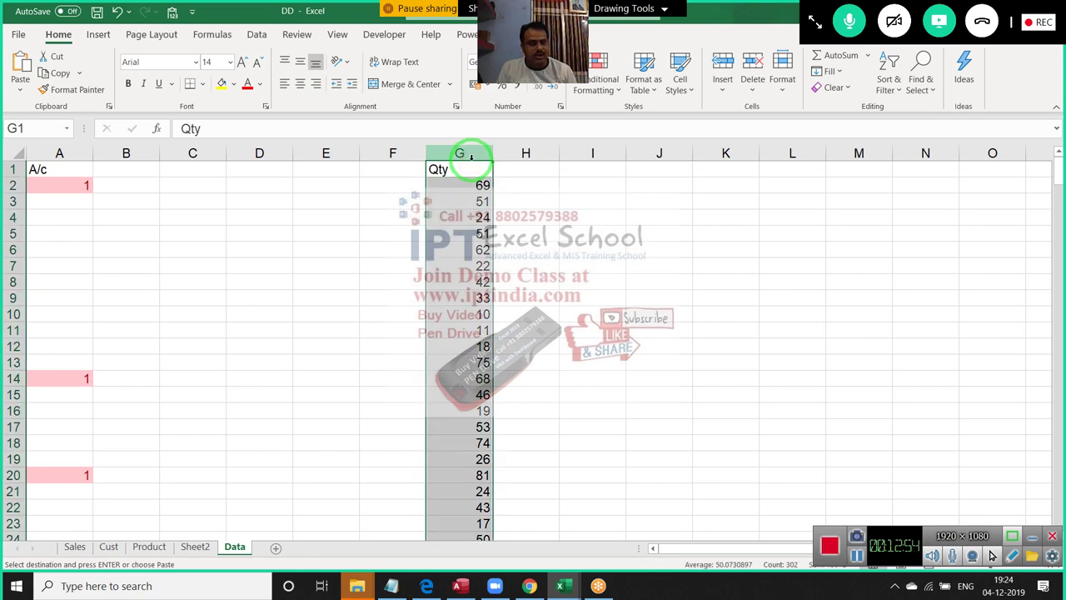
{"action": "left_click", "coordinate": [593, 87]}
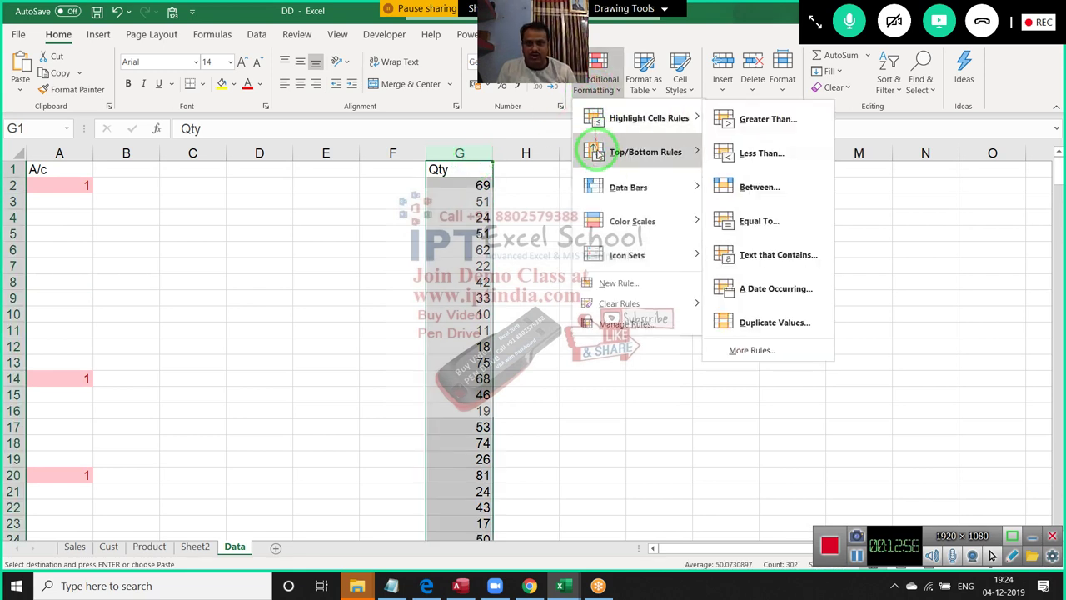
{"action": "mouse_move", "coordinate": [646, 151]}
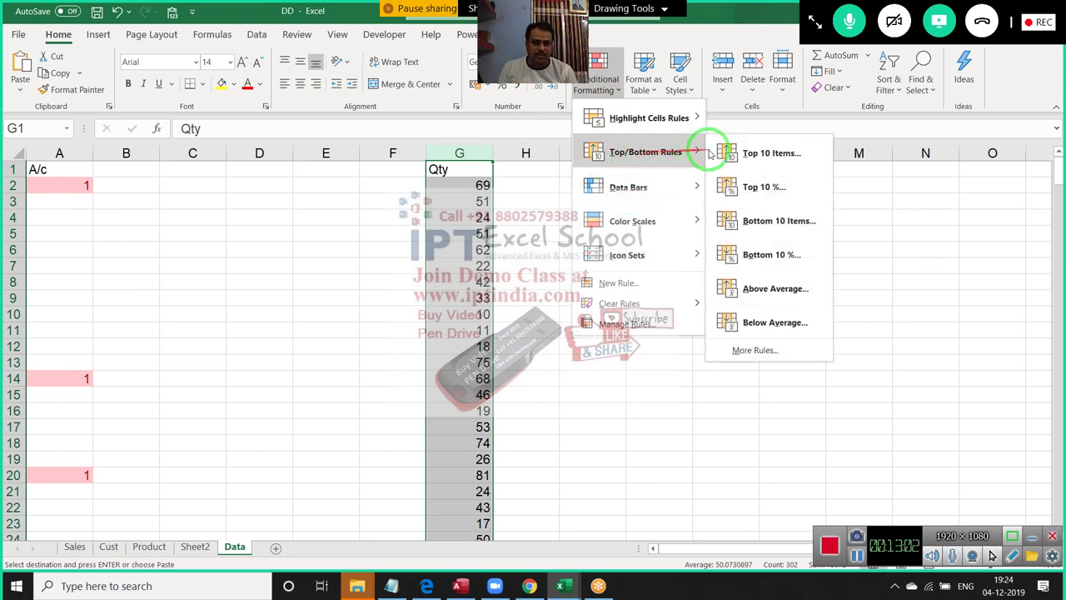
{"action": "left_click", "coordinate": [736, 153]}
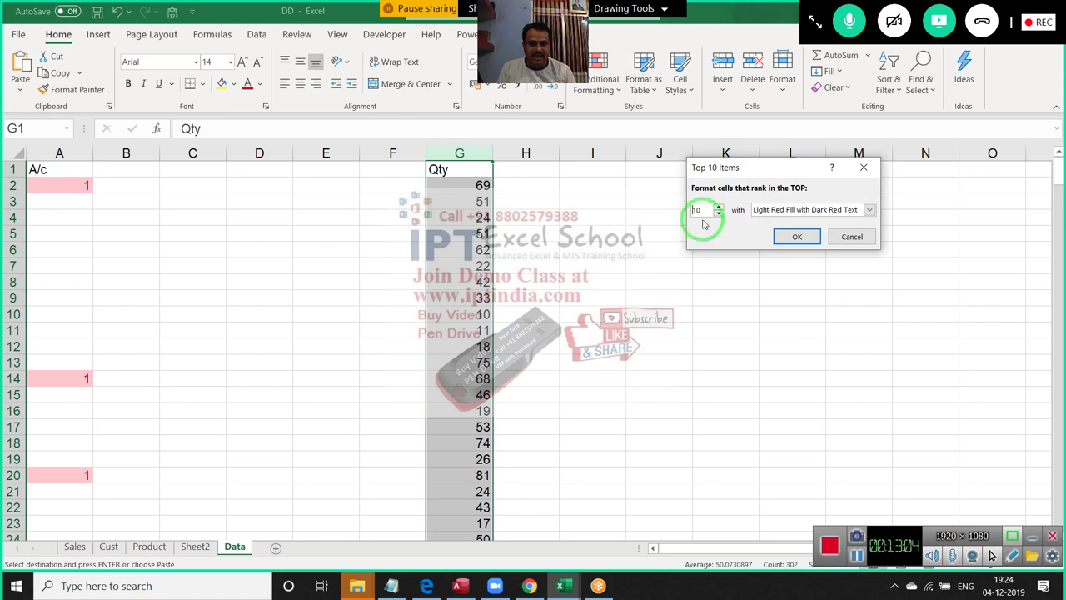
{"action": "left_click", "coordinate": [797, 238]}
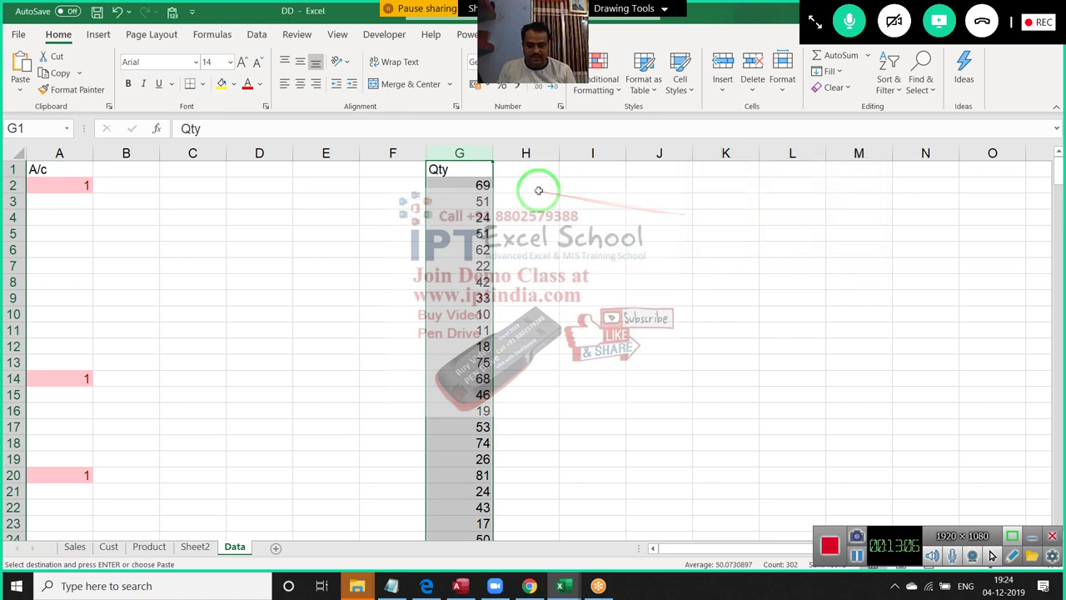
{"action": "key", "text": "ctrl+shift+l"}
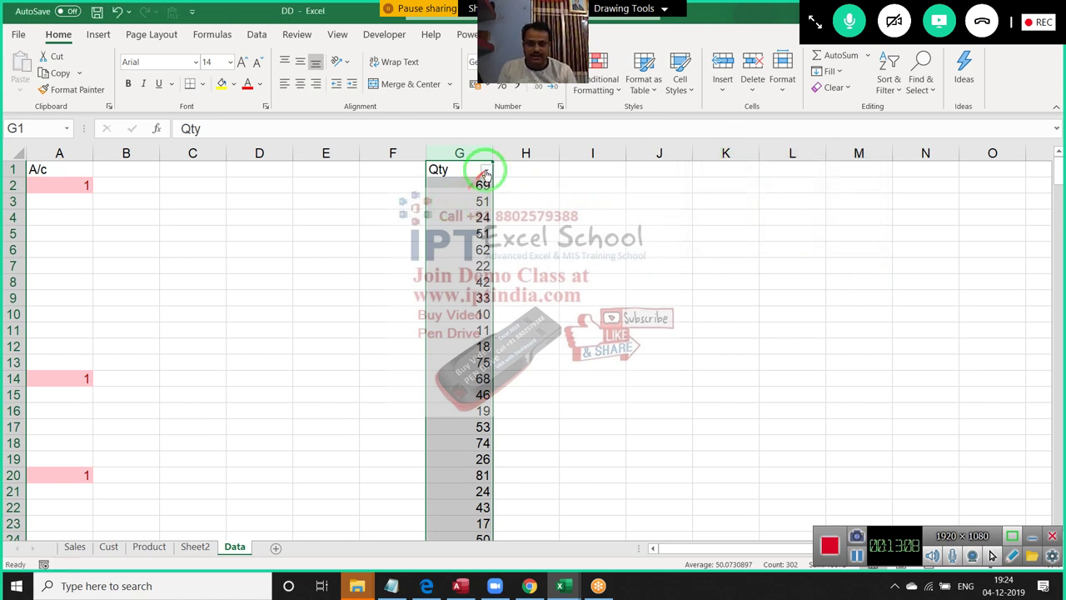
Filter the Qty column by the light red fill to show only the top 10 values
{"action": "left_click", "coordinate": [487, 170]}
{"action": "mouse_move", "coordinate": [352, 265]}
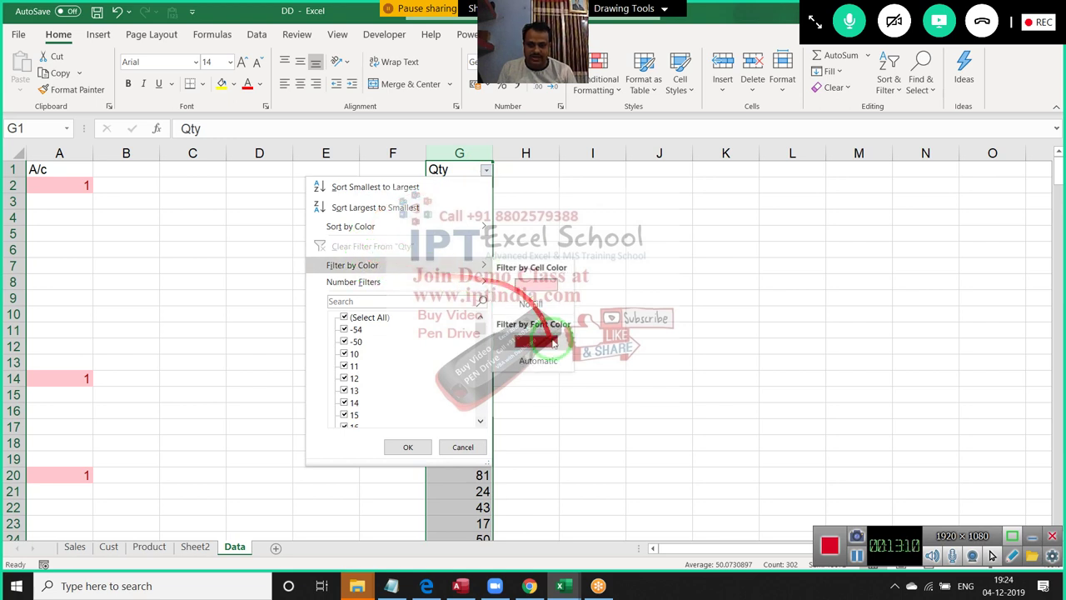
{"action": "left_click", "coordinate": [538, 287]}
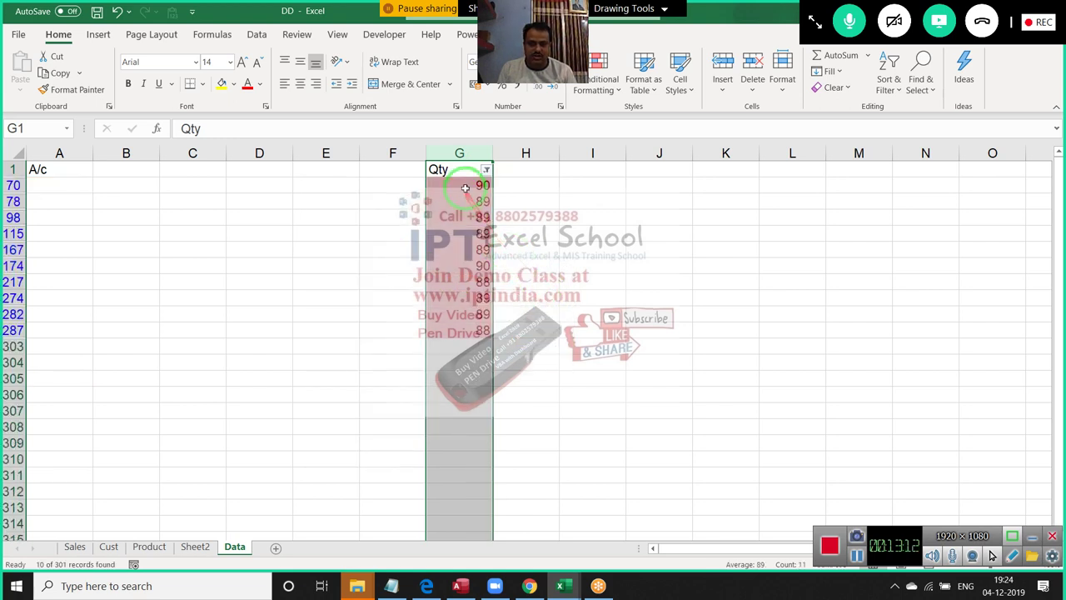
{"action": "left_click_drag", "start_coordinate": [463, 184], "coordinate": [469, 333]}
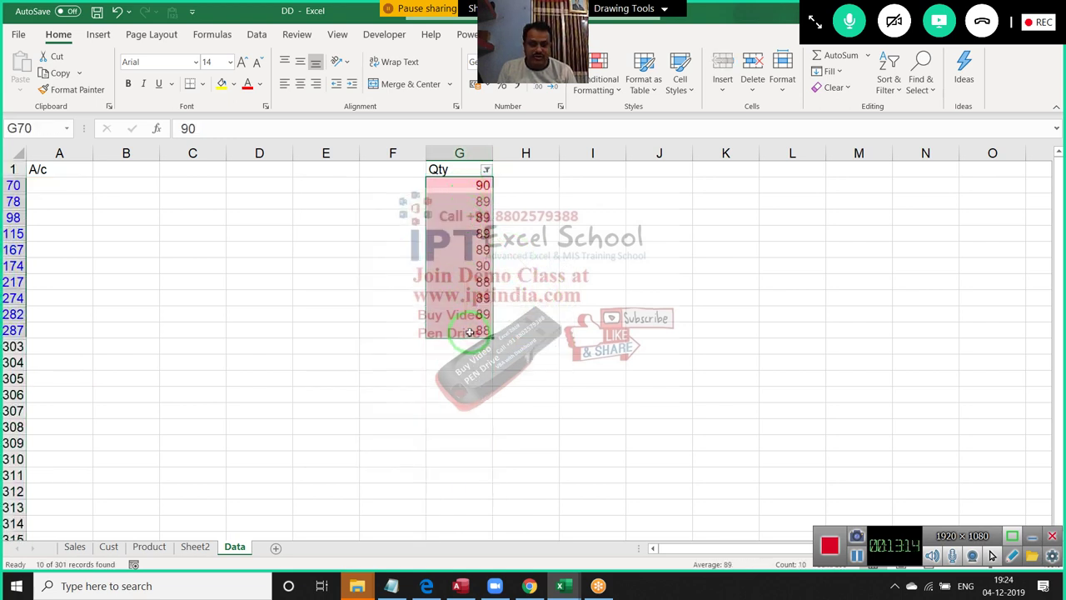
{"action": "left_click", "coordinate": [469, 333]}
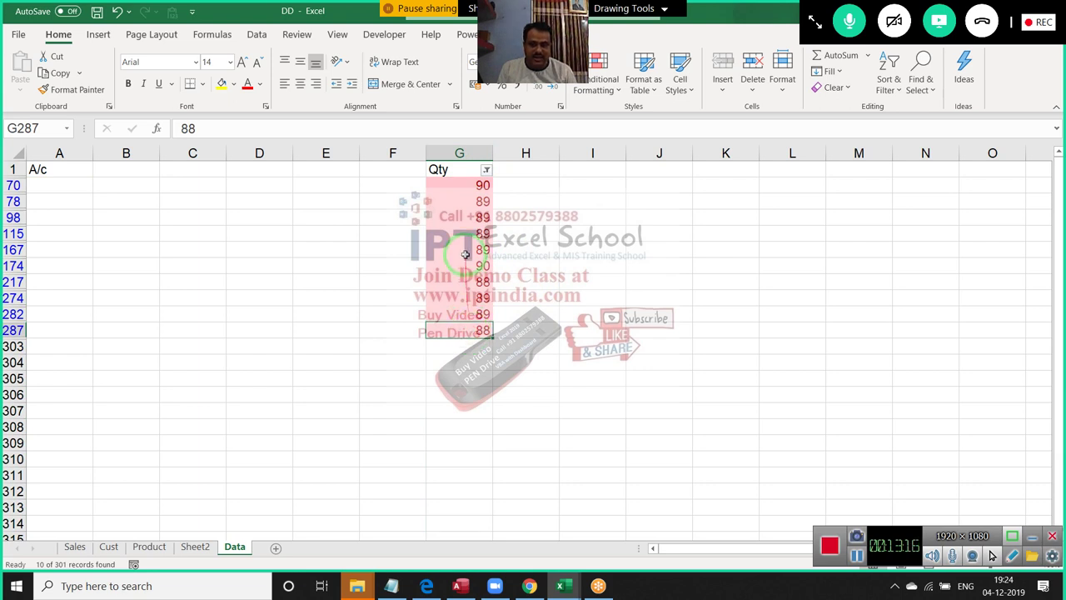
{"action": "left_click_drag", "start_coordinate": [464, 258], "coordinate": [466, 185]}
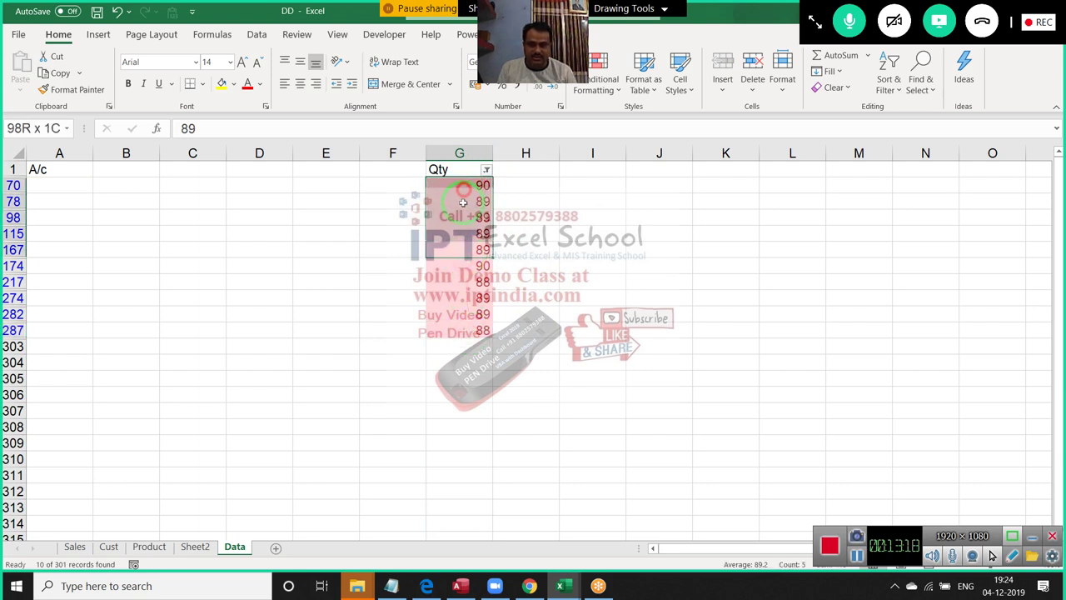
{"action": "left_click", "coordinate": [435, 267]}
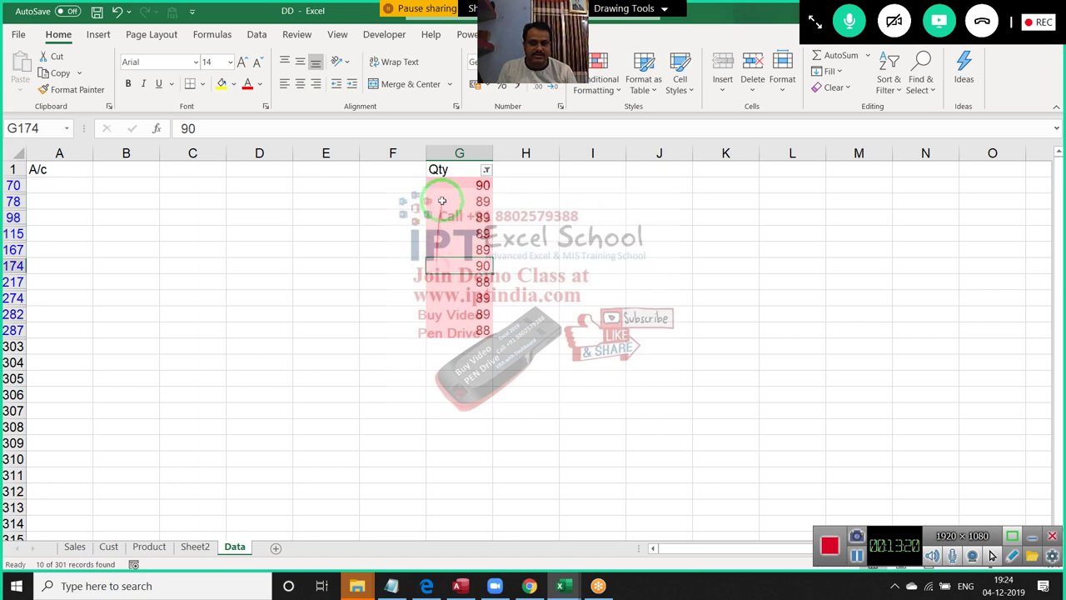
{"action": "left_click_drag", "start_coordinate": [470, 292], "coordinate": [470, 315]}
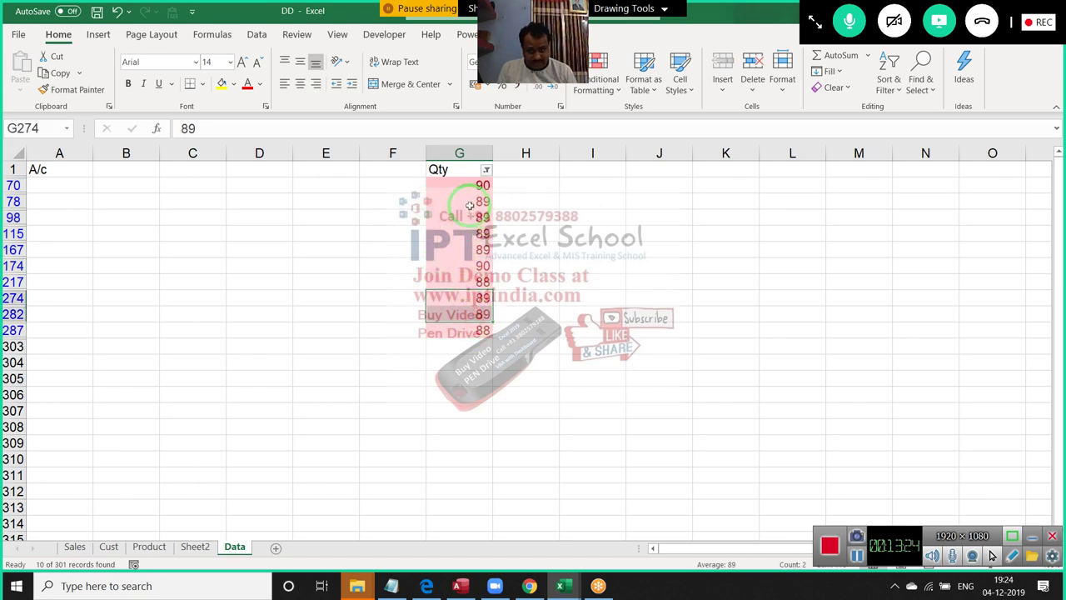
{"action": "left_click_drag", "start_coordinate": [470, 201], "coordinate": [470, 233]}
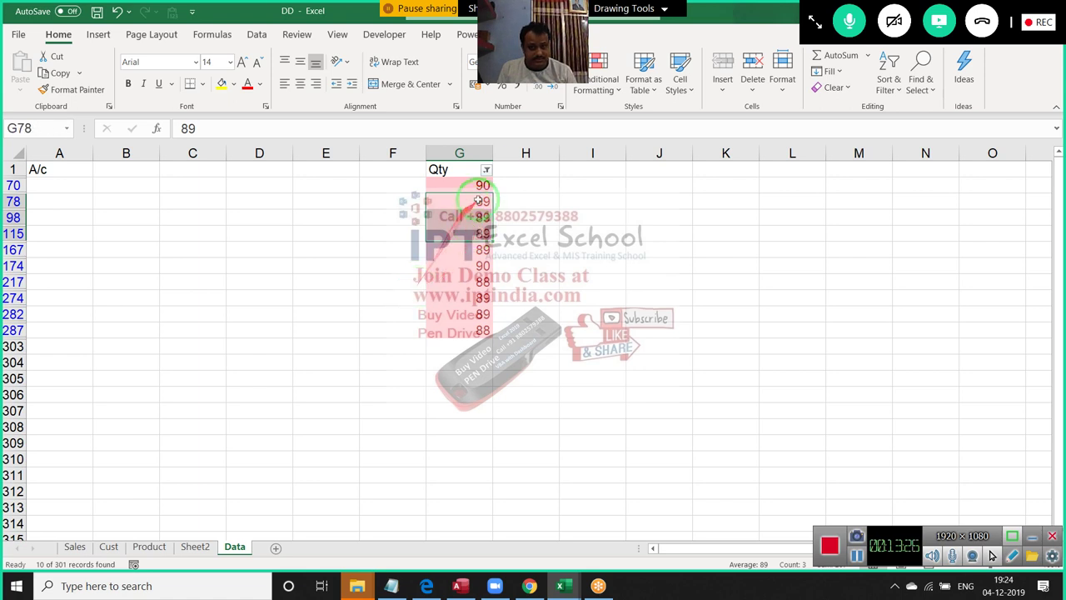
Clear the Qty filter so every row shows, then select column G
{"action": "left_click", "coordinate": [486, 169]}
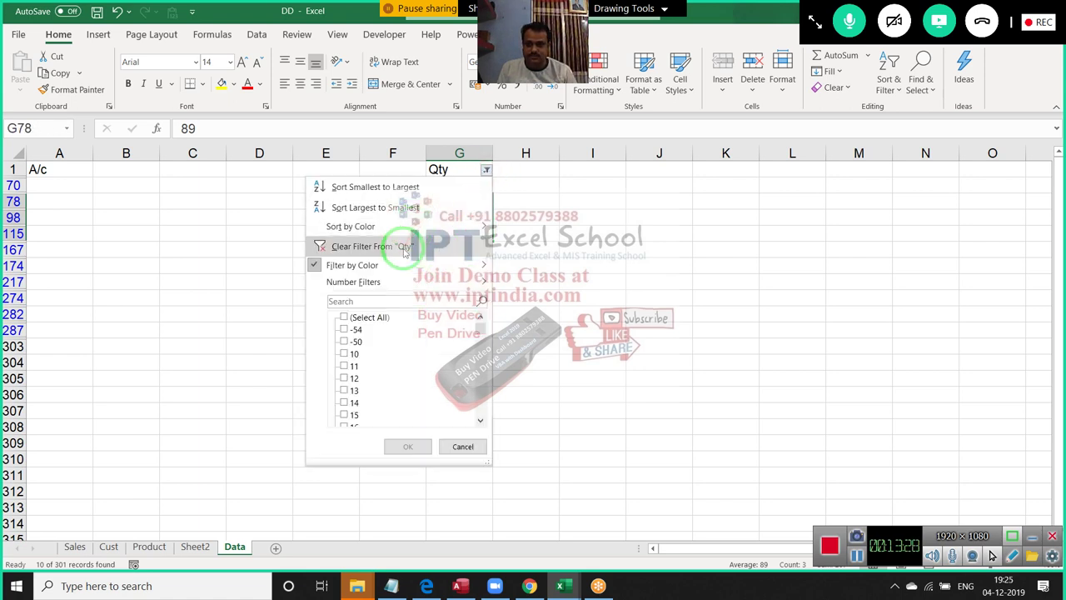
{"action": "left_click", "coordinate": [410, 245]}
{"action": "left_click", "coordinate": [456, 148]}
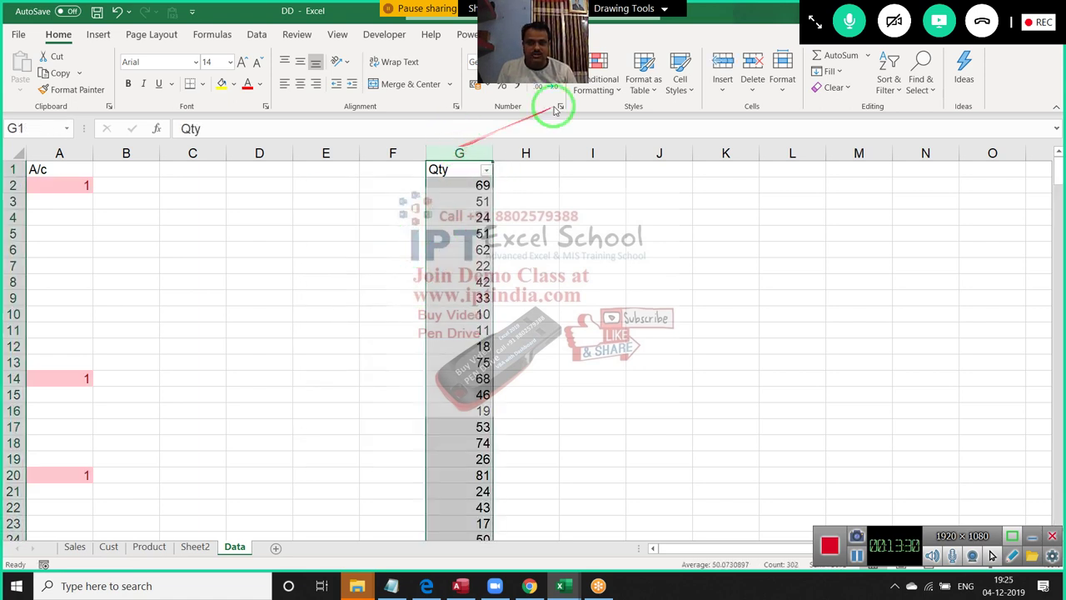
Open the Conditional Formatting menu on the Home tab for the selected Qty column
{"action": "left_click", "coordinate": [595, 87]}
{"action": "mouse_move", "coordinate": [644, 152]}
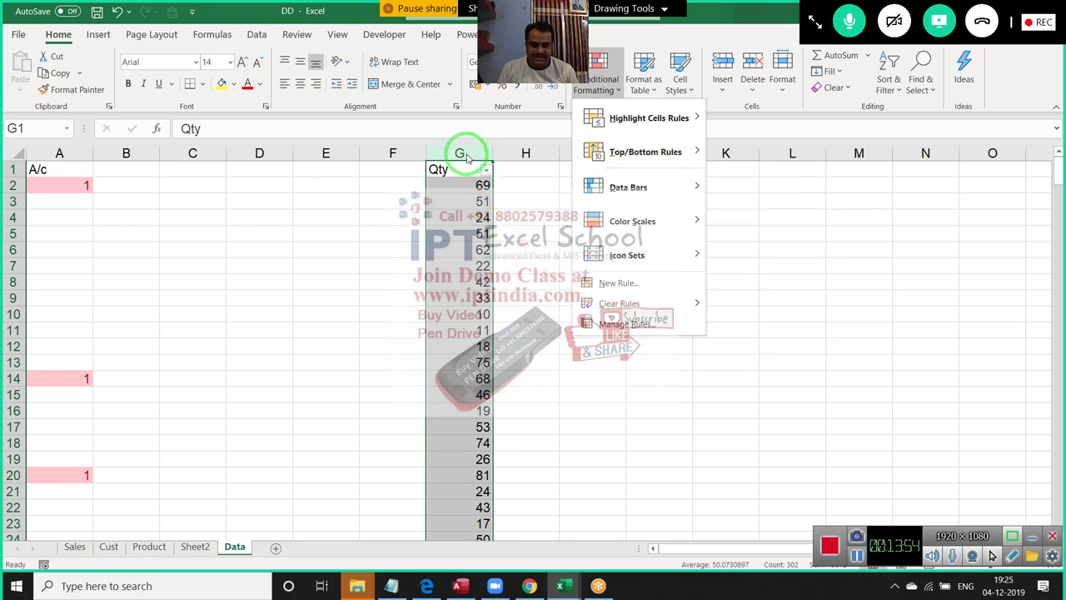
Preview Above Average highlighting on the Qty column, then dismiss it without applying
{"action": "left_click_drag", "start_coordinate": [469, 170], "coordinate": [694, 454]}
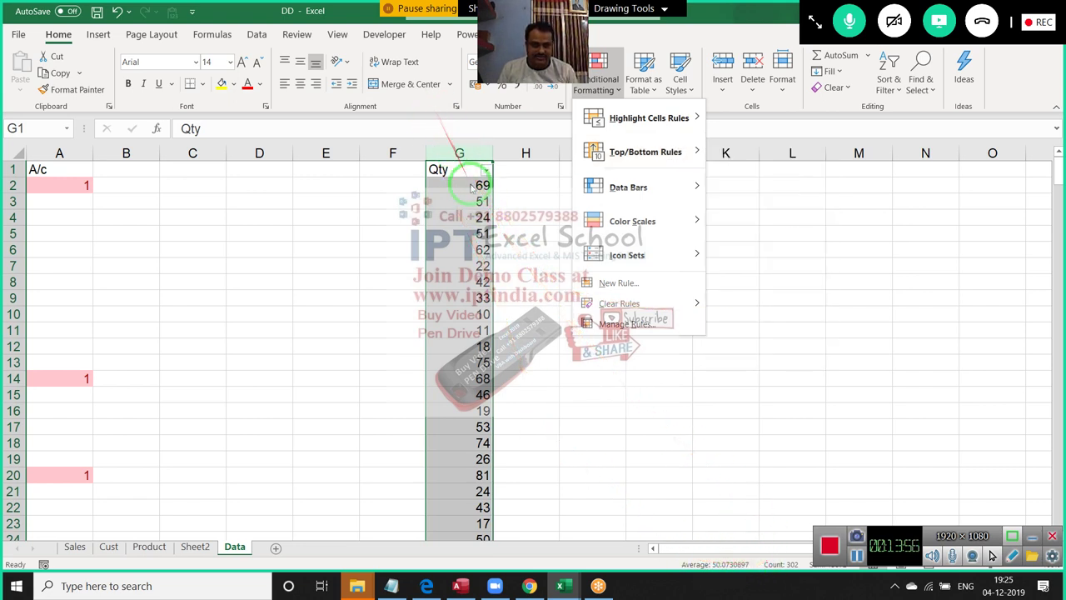
{"action": "left_click_drag", "start_coordinate": [471, 178], "coordinate": [700, 537]}
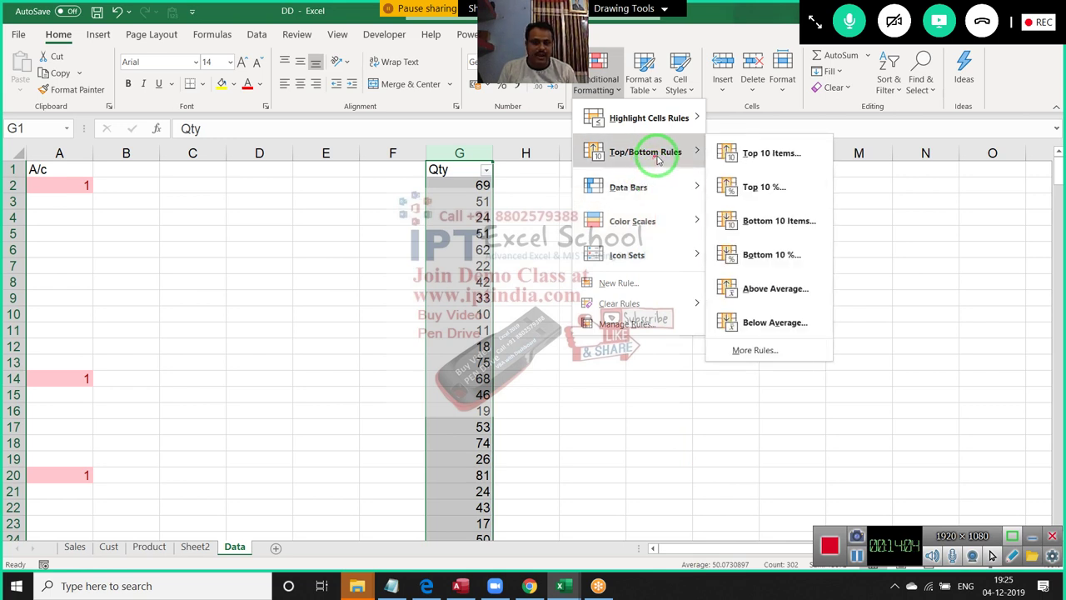
{"action": "left_click", "coordinate": [776, 289]}
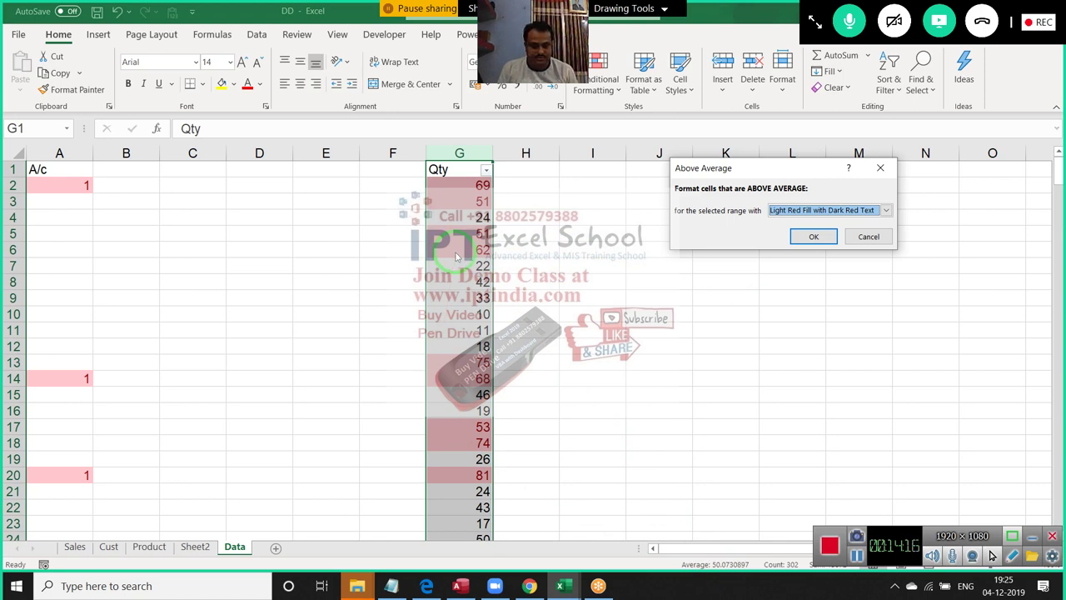
{"action": "key", "text": "Escape"}
Preview Below Average highlighting for Qty values under 50.07, then dismiss it
{"action": "left_click", "coordinate": [594, 83]}
{"action": "mouse_move", "coordinate": [645, 151]}
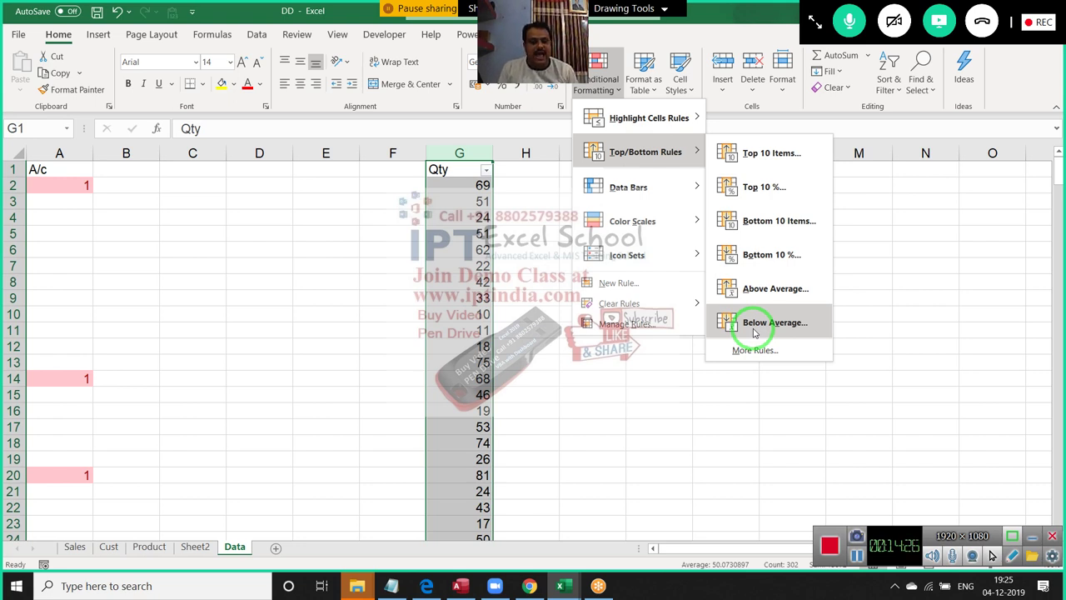
{"action": "left_click", "coordinate": [755, 329]}
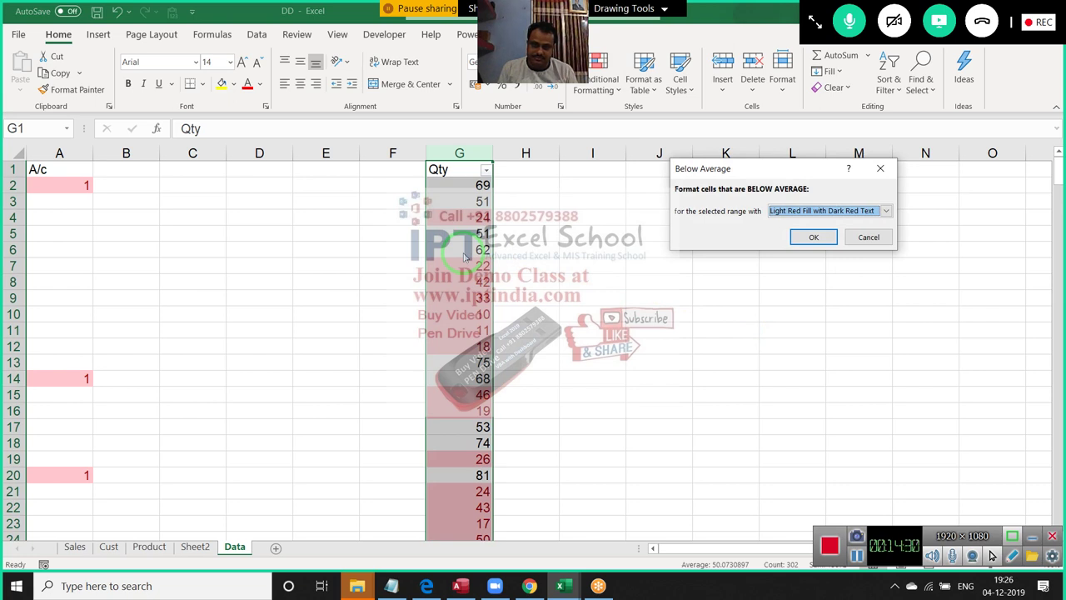
{"action": "key", "text": "Escape"}
{"action": "left_click", "coordinate": [593, 84]}
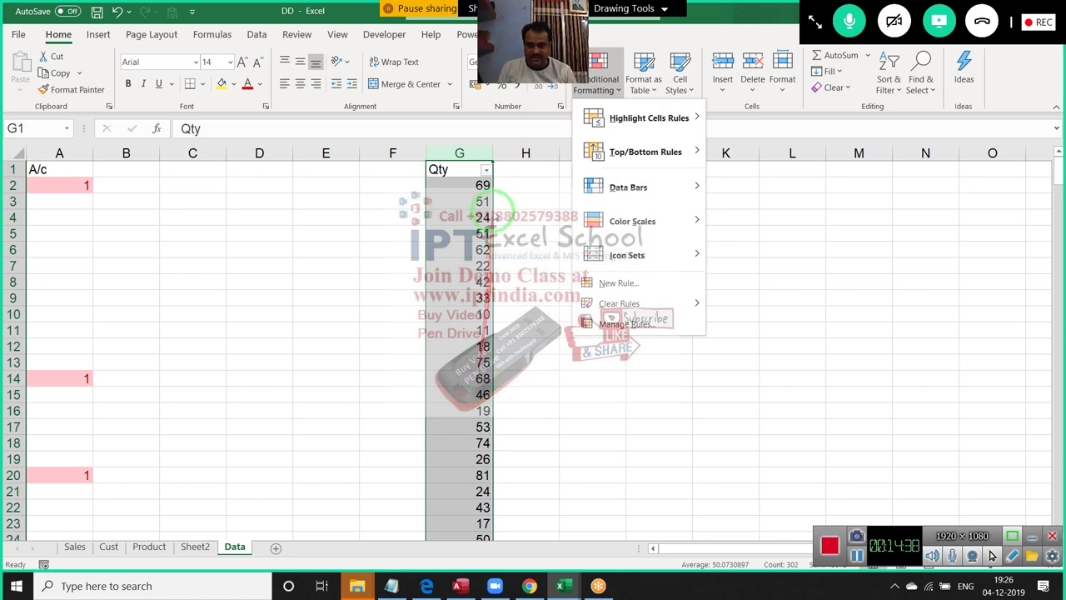
{"action": "mouse_move", "coordinate": [628, 188]}
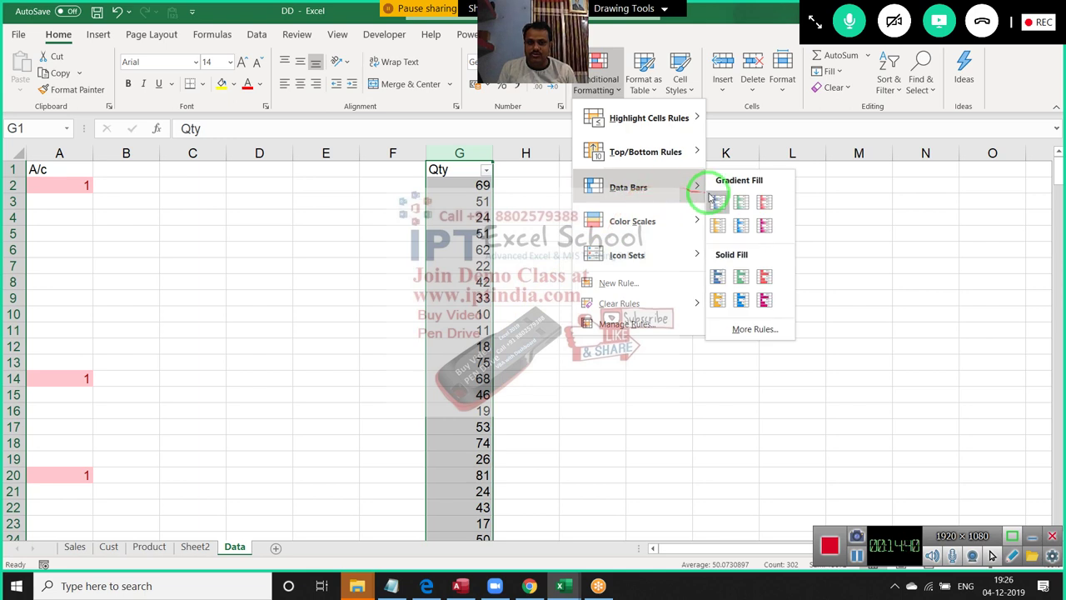
Apply blue gradient fill data bars to the Qty column and widen column G
{"action": "left_click", "coordinate": [718, 204]}
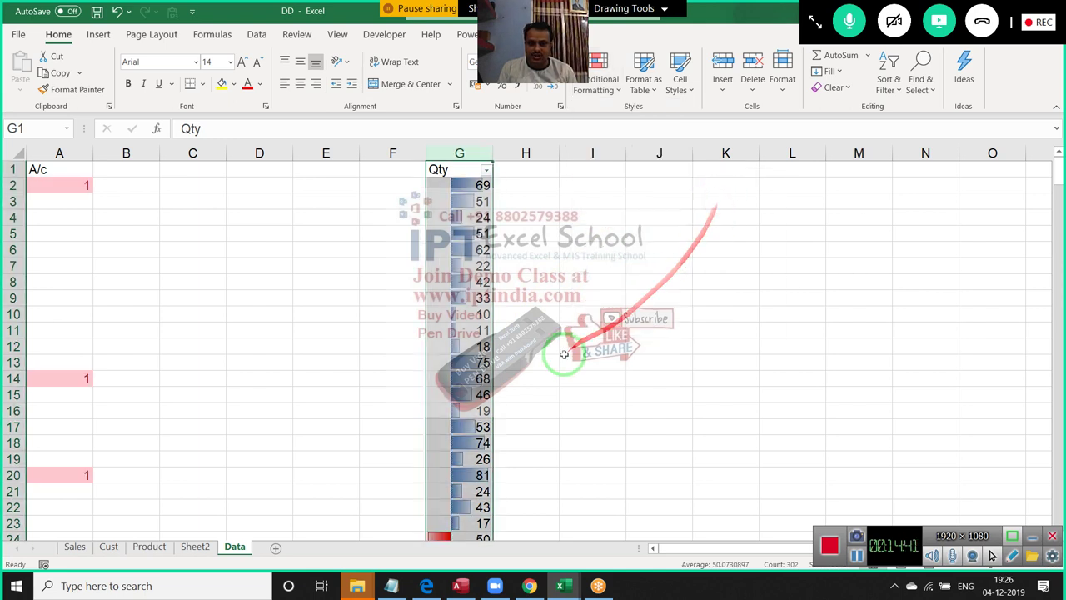
{"action": "left_click", "coordinate": [458, 378]}
{"action": "left_click_drag", "start_coordinate": [493, 153], "coordinate": [561, 153]}
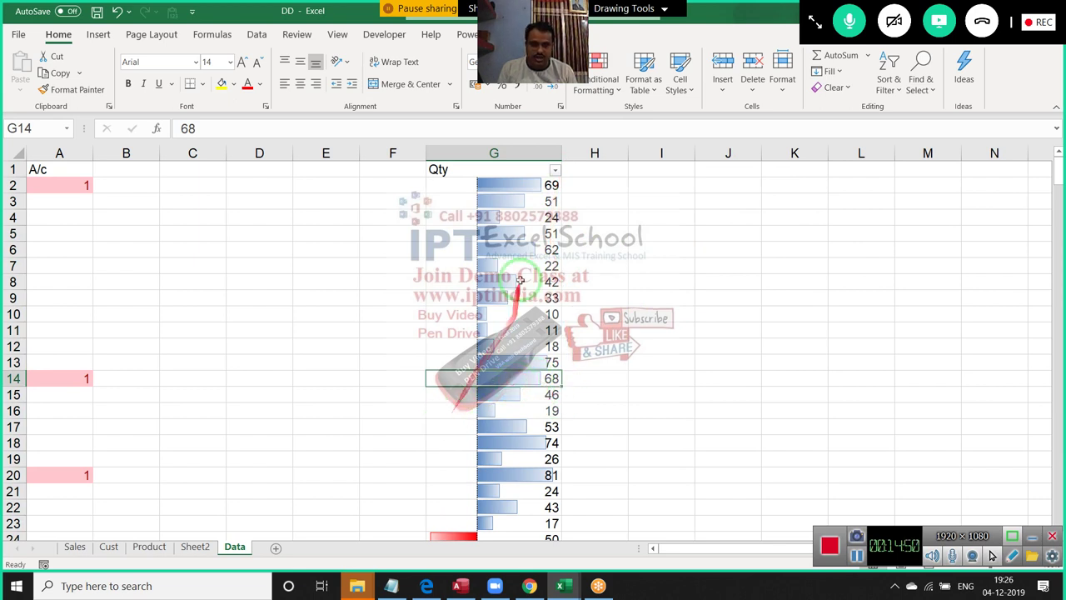
Inspect the data bars for values such as 69, 75, 81, 10 and the red negative bar for -50
{"action": "left_click", "coordinate": [513, 185]}
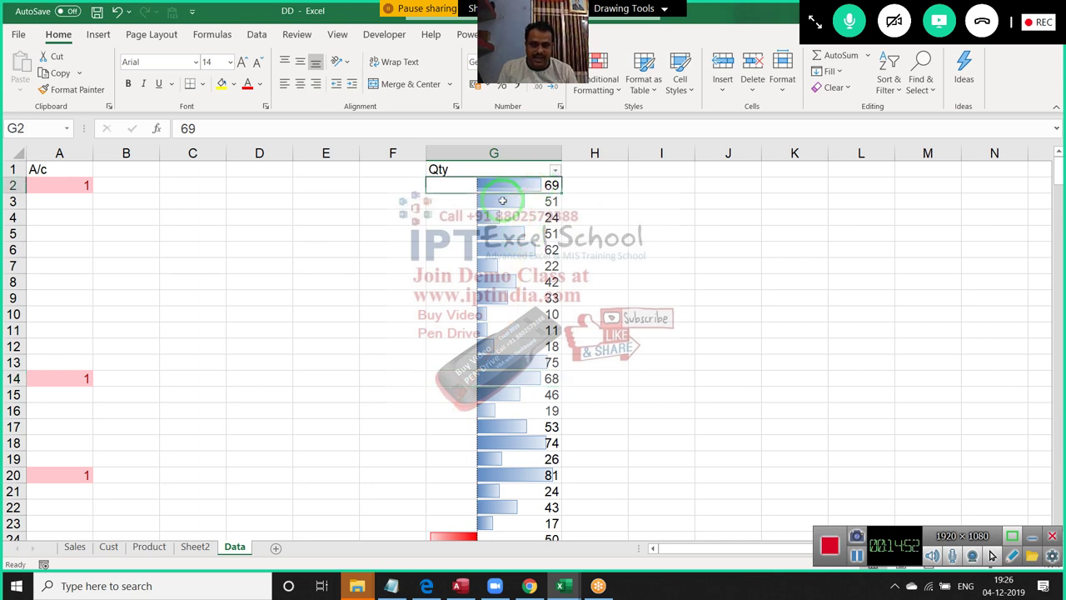
{"action": "left_click", "coordinate": [537, 361]}
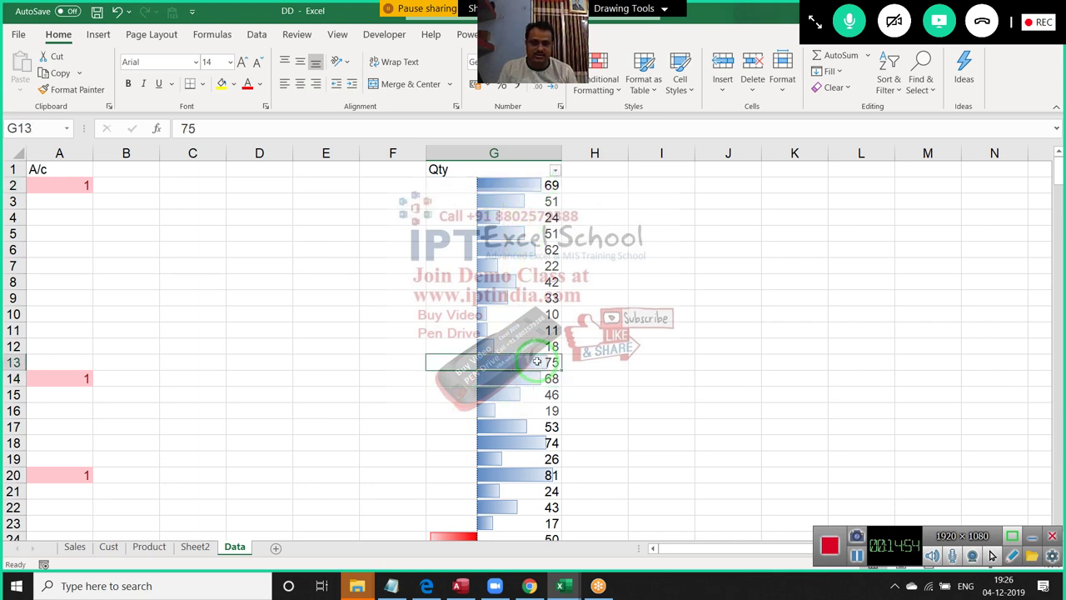
{"action": "left_click", "coordinate": [537, 478]}
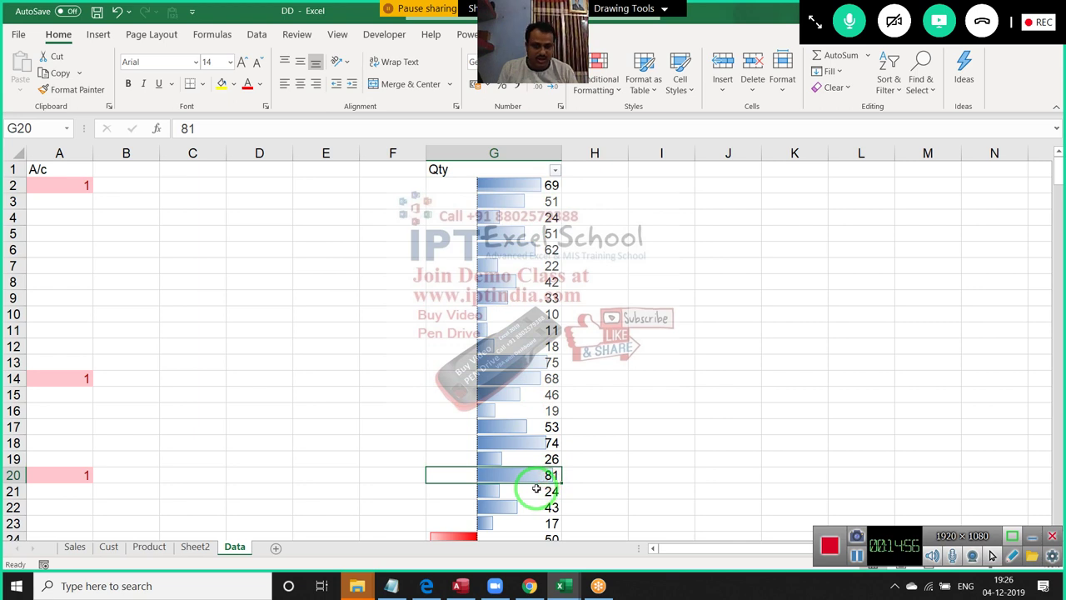
{"action": "left_click", "coordinate": [489, 315]}
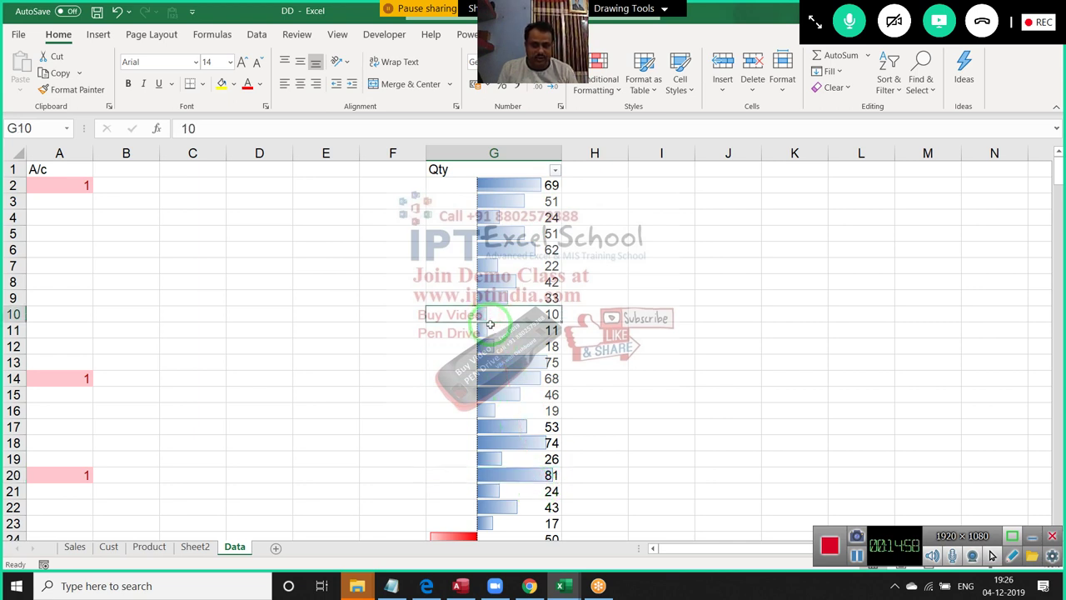
{"action": "left_click", "coordinate": [491, 331]}
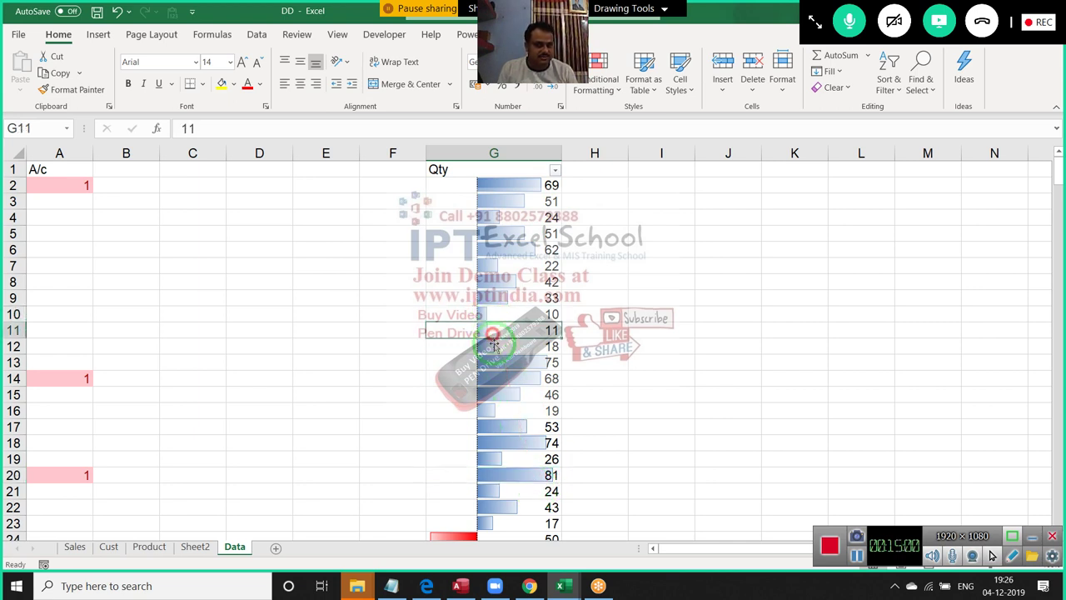
{"action": "left_click", "coordinate": [497, 362]}
{"action": "scroll", "coordinate": [499, 400], "scroll_direction": "down", "scroll_amount": 4}
{"action": "scroll", "coordinate": [502, 405], "scroll_direction": "up", "scroll_amount": 4}
{"action": "scroll", "coordinate": [502, 404], "scroll_direction": "down", "scroll_amount": 2}
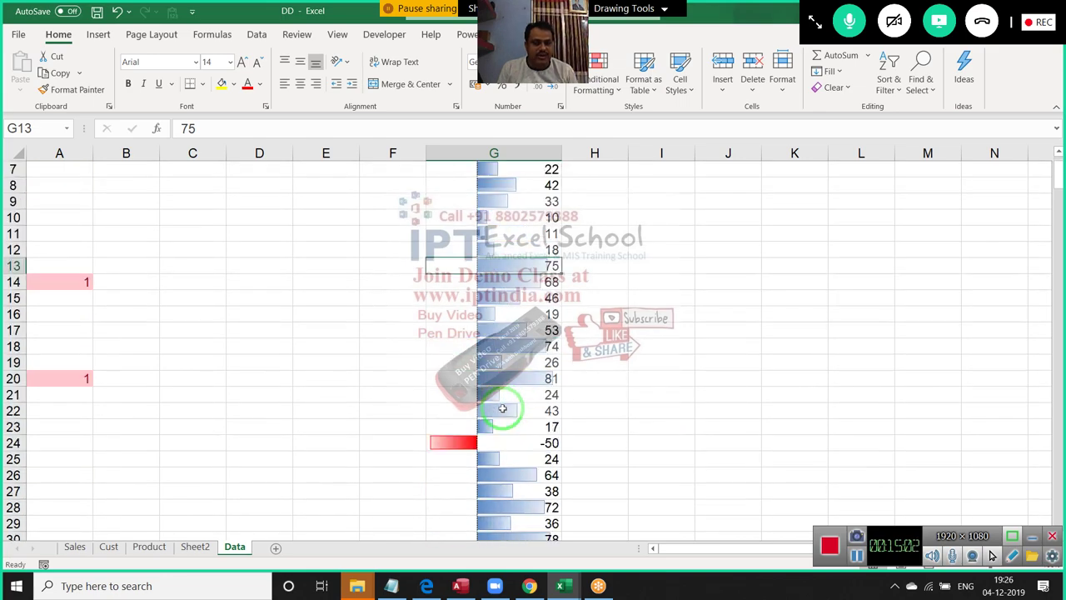
{"action": "scroll", "coordinate": [503, 408], "scroll_direction": "down", "scroll_amount": 3}
{"action": "scroll", "coordinate": [502, 408], "scroll_direction": "up", "scroll_amount": 3}
{"action": "scroll", "coordinate": [502, 408], "scroll_direction": "up", "scroll_amount": 2}
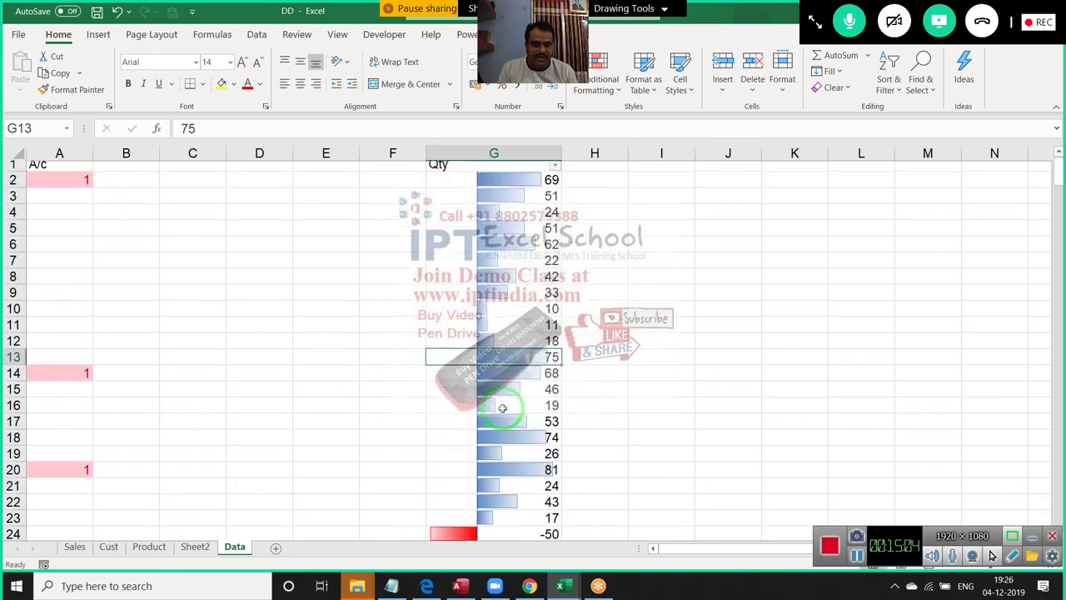
{"action": "scroll", "coordinate": [503, 408], "scroll_direction": "down", "scroll_amount": 2}
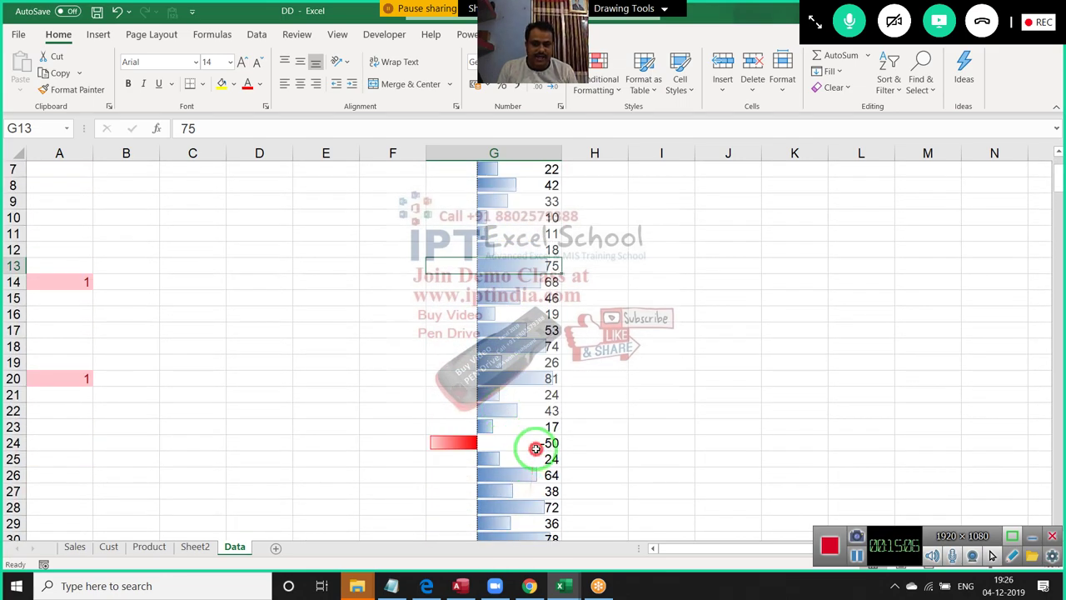
{"action": "left_click", "coordinate": [512, 442]}
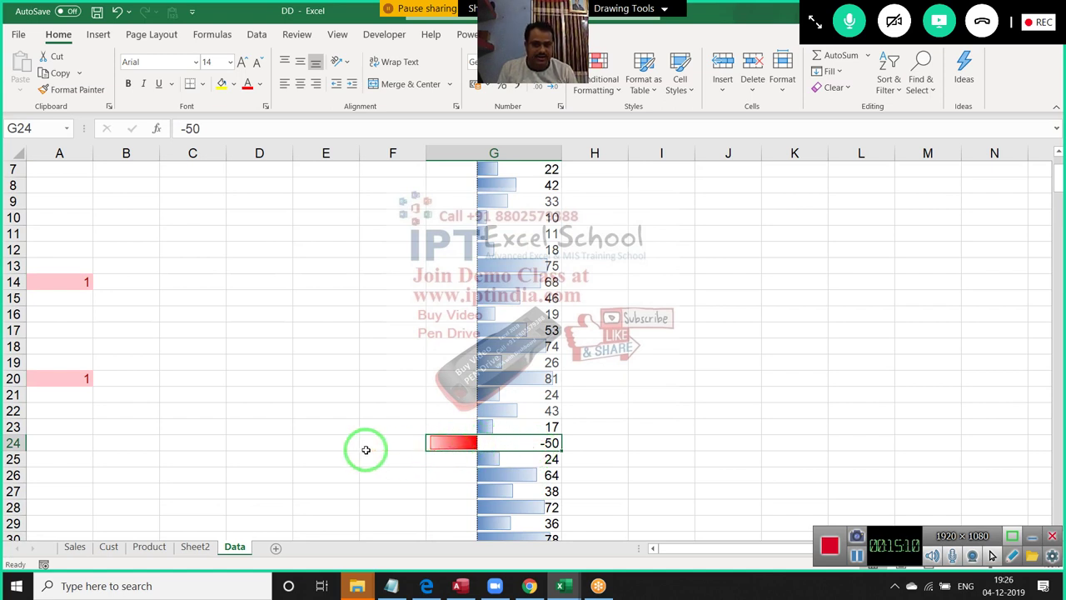
{"action": "scroll", "coordinate": [386, 420], "scroll_direction": "up", "scroll_amount": 2}
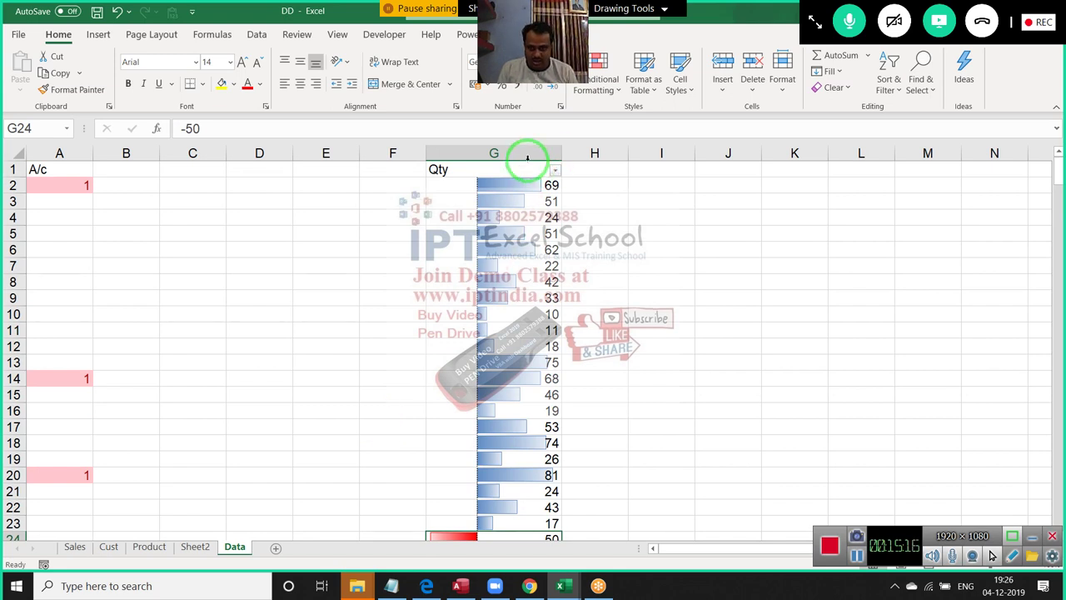
Switch to the Insert tab, review Qty values in G2:G10, and select cell C1
{"action": "left_click", "coordinate": [527, 154]}
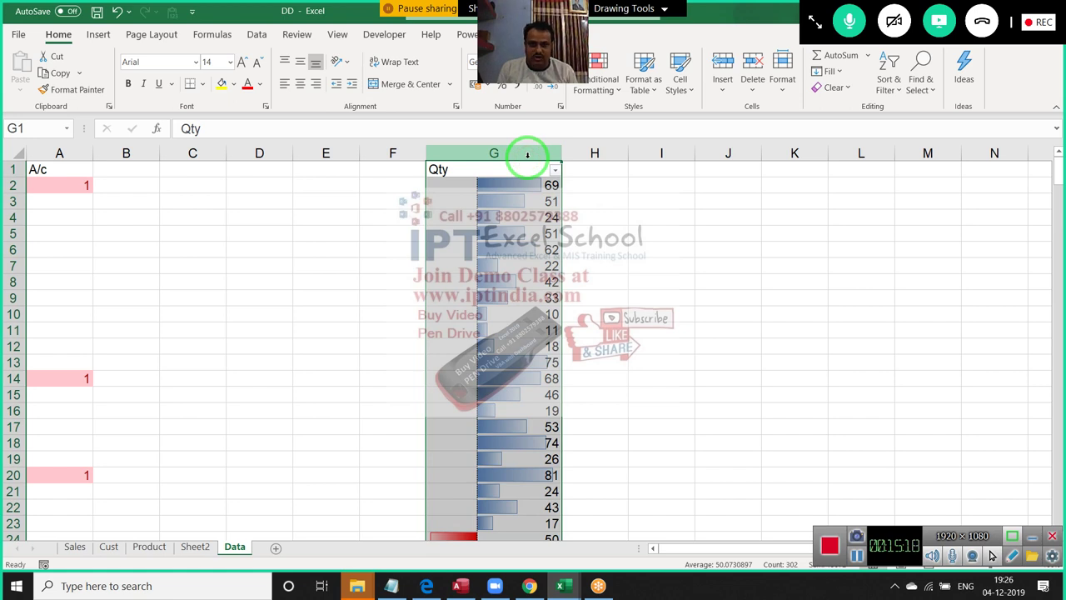
{"action": "left_click", "coordinate": [108, 38]}
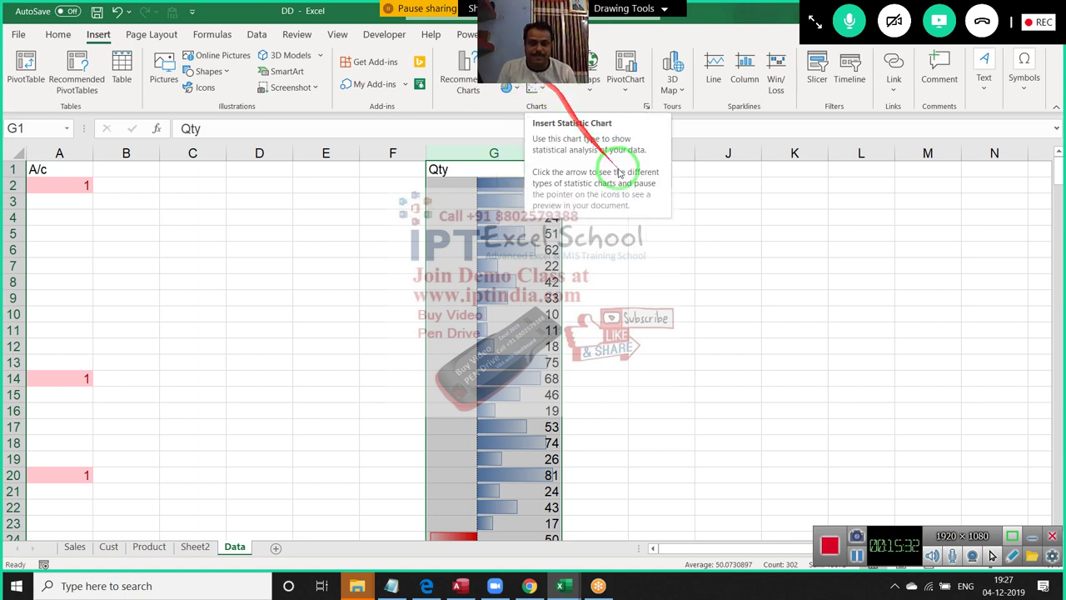
{"action": "left_click", "coordinate": [538, 269]}
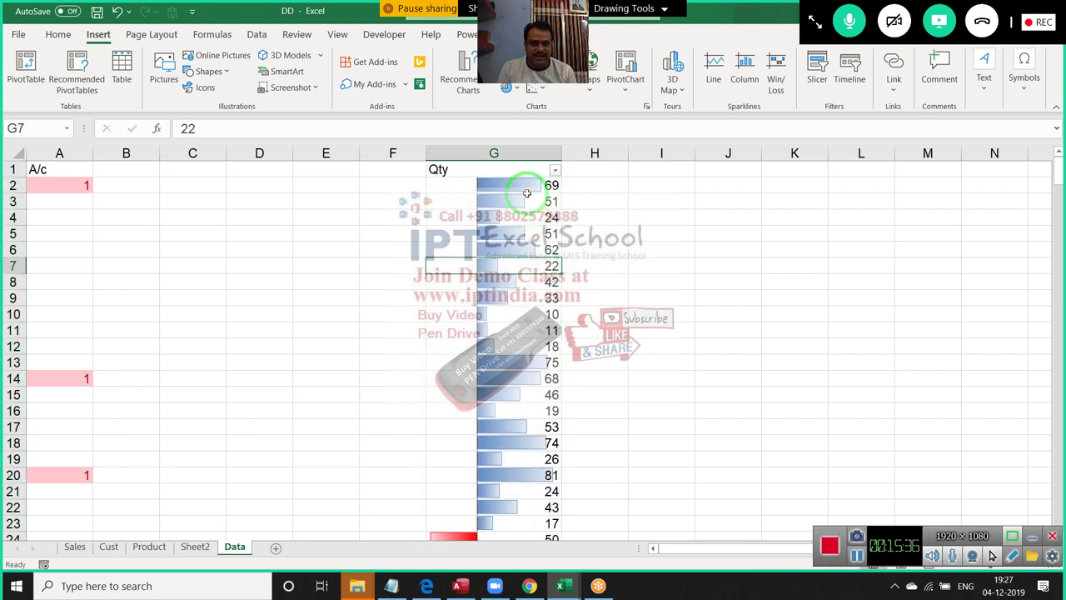
{"action": "left_click_drag", "start_coordinate": [523, 185], "coordinate": [536, 310]}
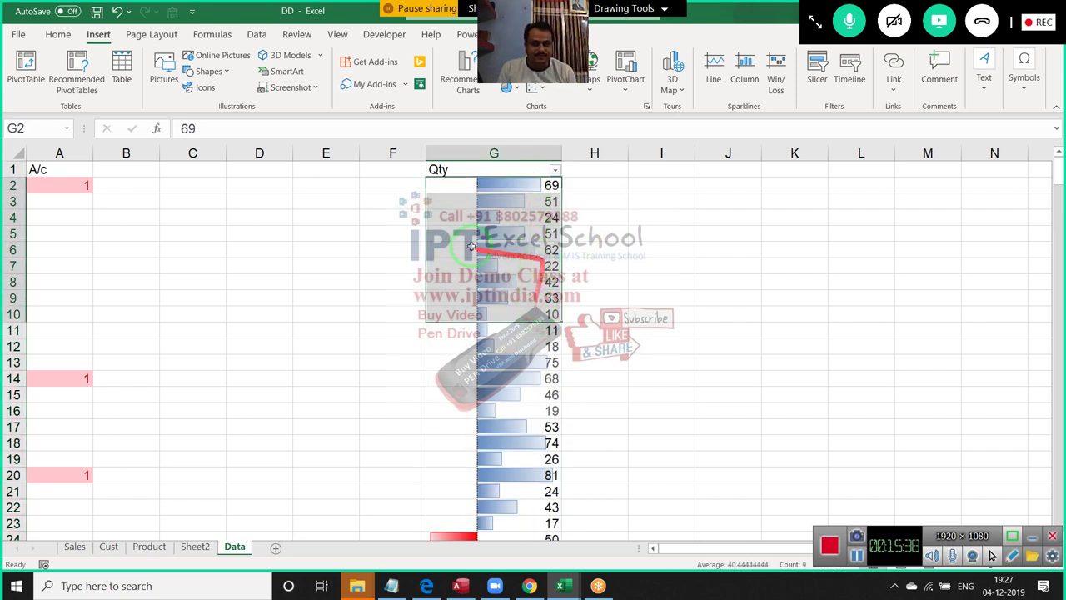
{"action": "left_click", "coordinate": [203, 178]}
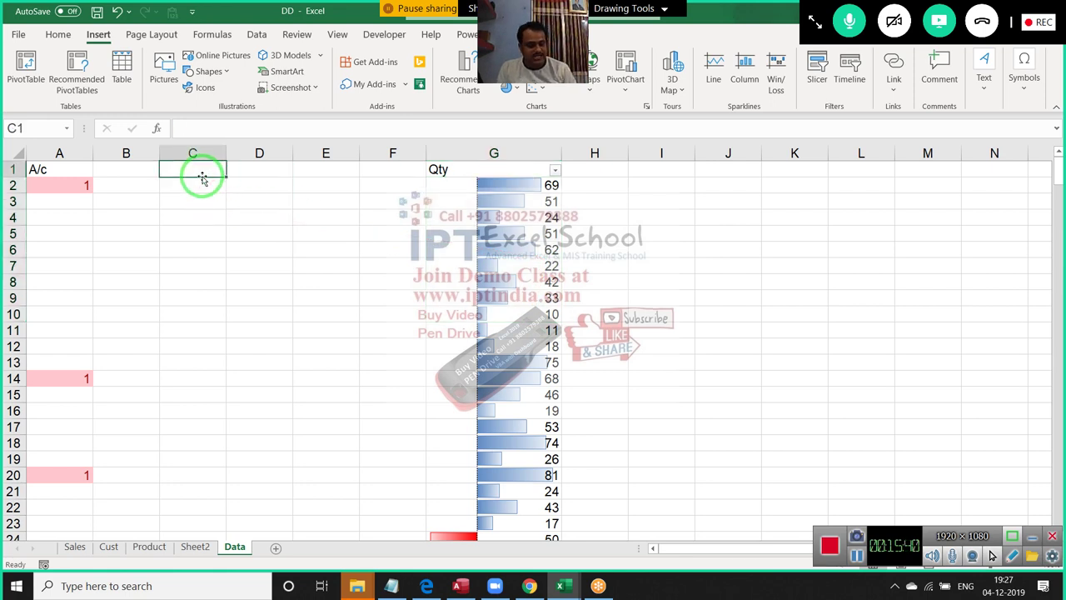
Enter the numbers 1 through 10 down cells C1:C10
{"action": "type", "text": "1 2 3"}
{"action": "key", "text": "Return"}
{"action": "type", "text": "4"}
{"action": "key", "text": "Return"}
{"action": "type", "text": "5"}
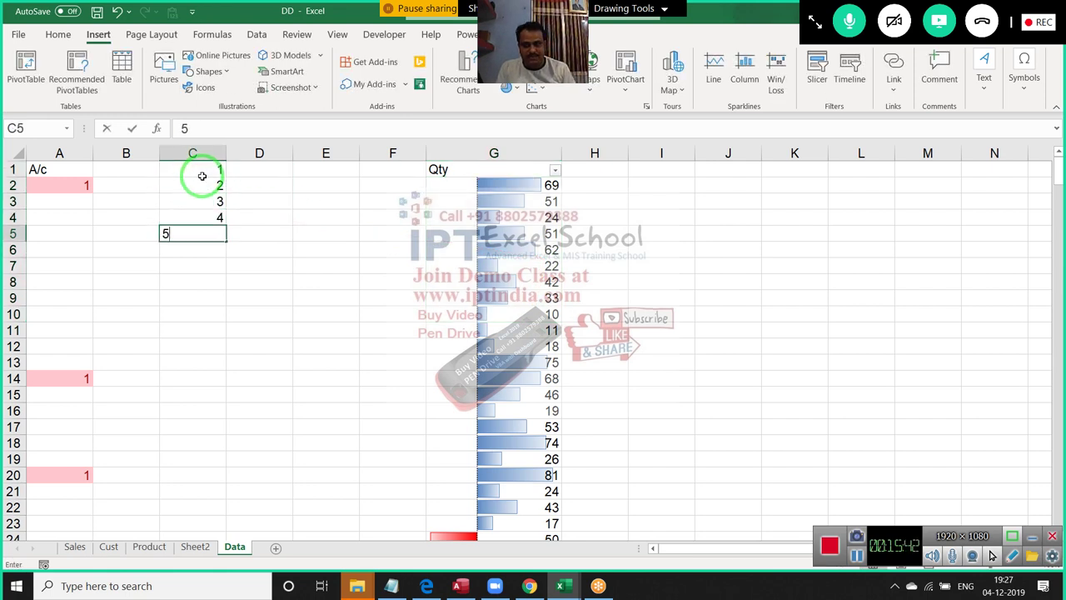
{"action": "key", "text": "Return"}
{"action": "type", "text": "6"}
{"action": "key", "text": "Return"}
{"action": "type", "text": "7 8"}
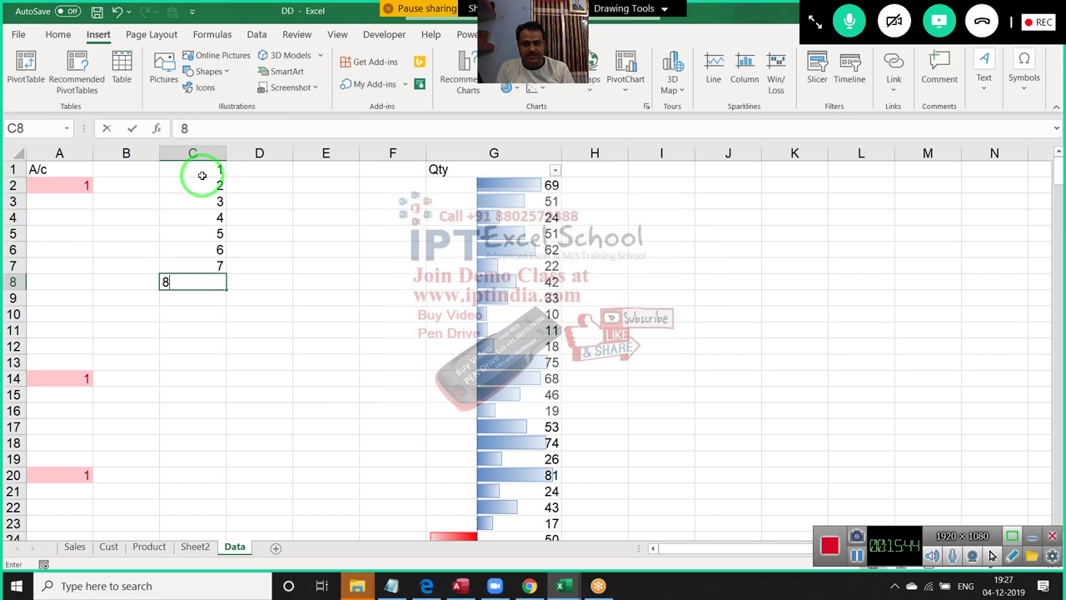
{"action": "type", "text": " 9"}
{"action": "key", "text": "Return"}
{"action": "type", "text": "10"}
{"action": "key", "text": "ctrl+Return"}
{"action": "key", "text": "Return"}
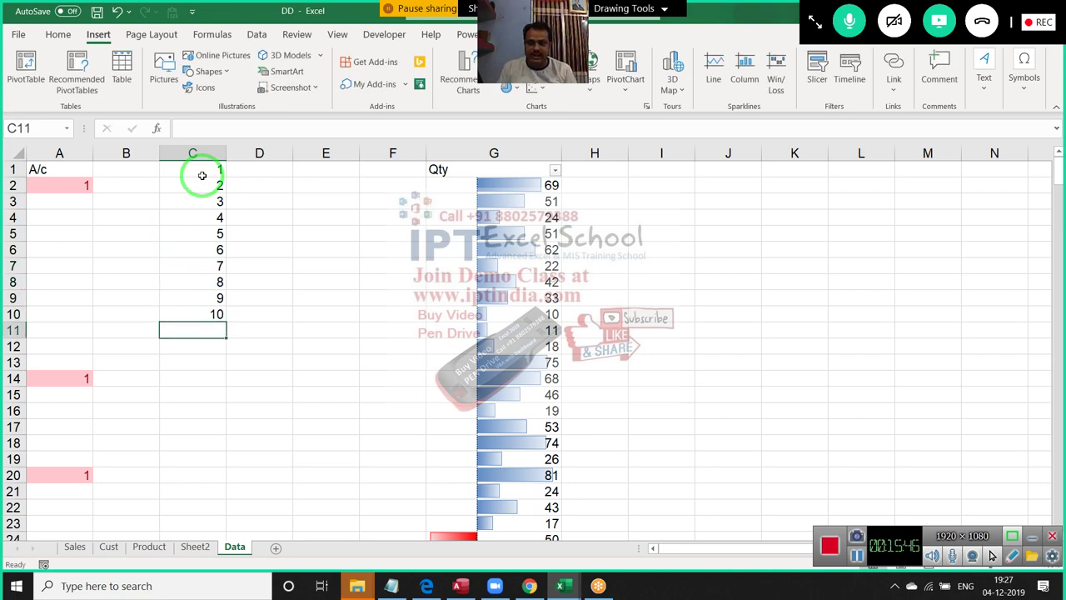
Select C1:C10 and preview Conditional Formatting options, closing the menu without applying any
{"action": "key", "text": "Up"}
{"action": "key", "text": "ctrl+shift+Up"}
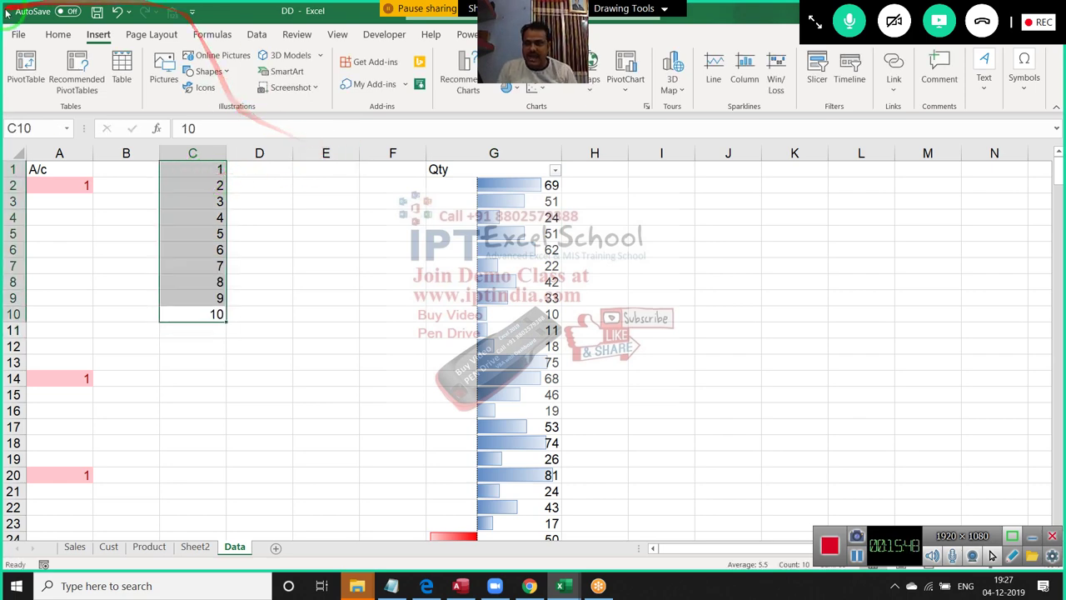
{"action": "left_click", "coordinate": [57, 35]}
{"action": "left_click", "coordinate": [577, 87]}
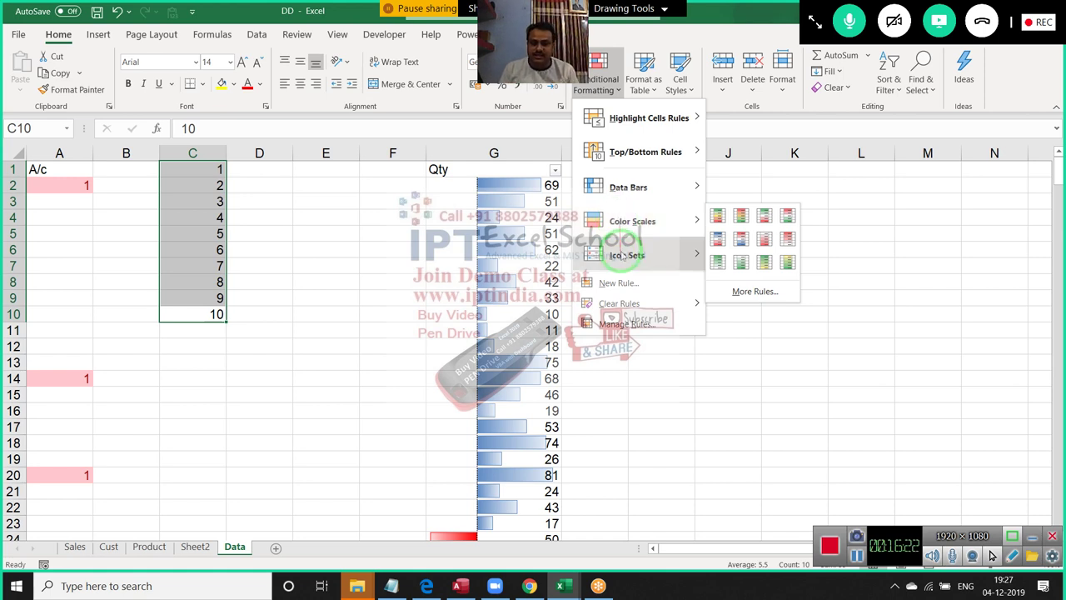
{"action": "mouse_move", "coordinate": [626, 255]}
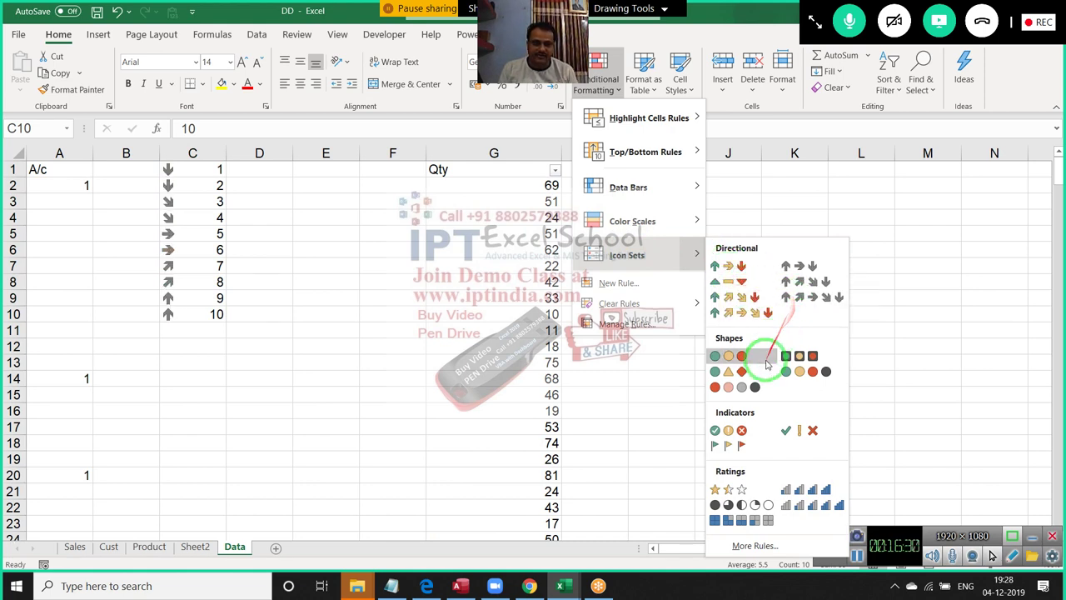
{"action": "left_click", "coordinate": [345, 273]}
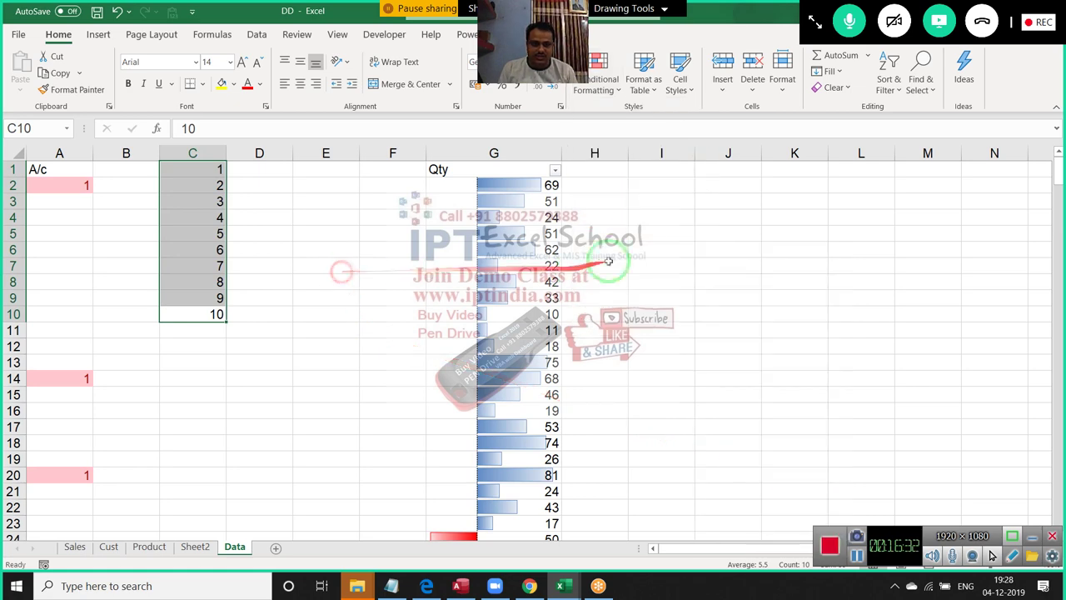
Enter headings Q1 and Q2 in I4:J4 with values 45 and 44 in I5:J5
{"action": "left_click", "coordinate": [687, 222]}
{"action": "type", "text": "Q1"}
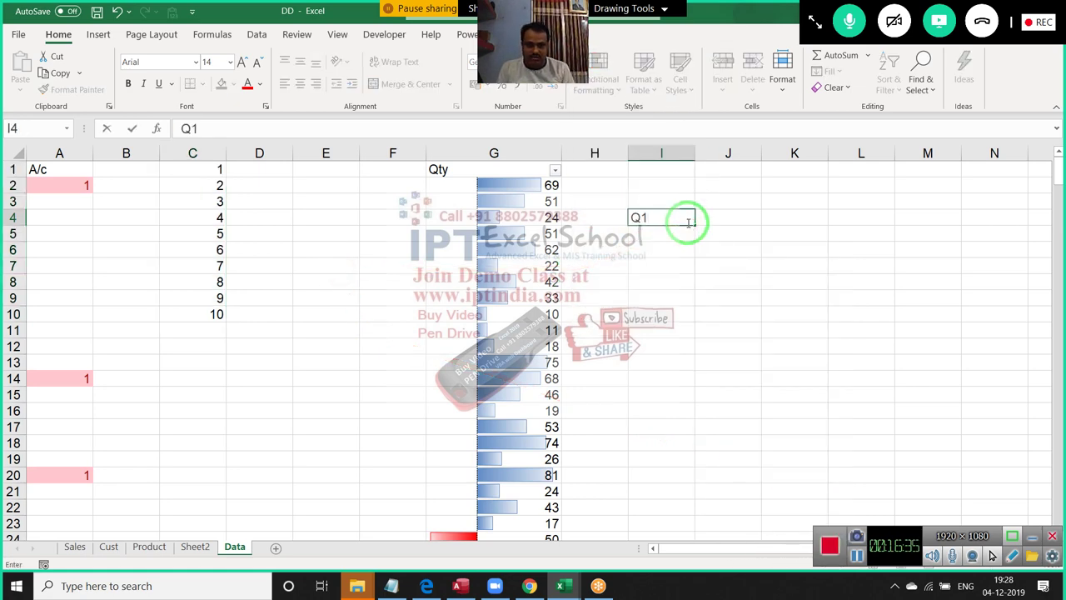
{"action": "key", "text": "Tab"}
{"action": "type", "text": "Q"}
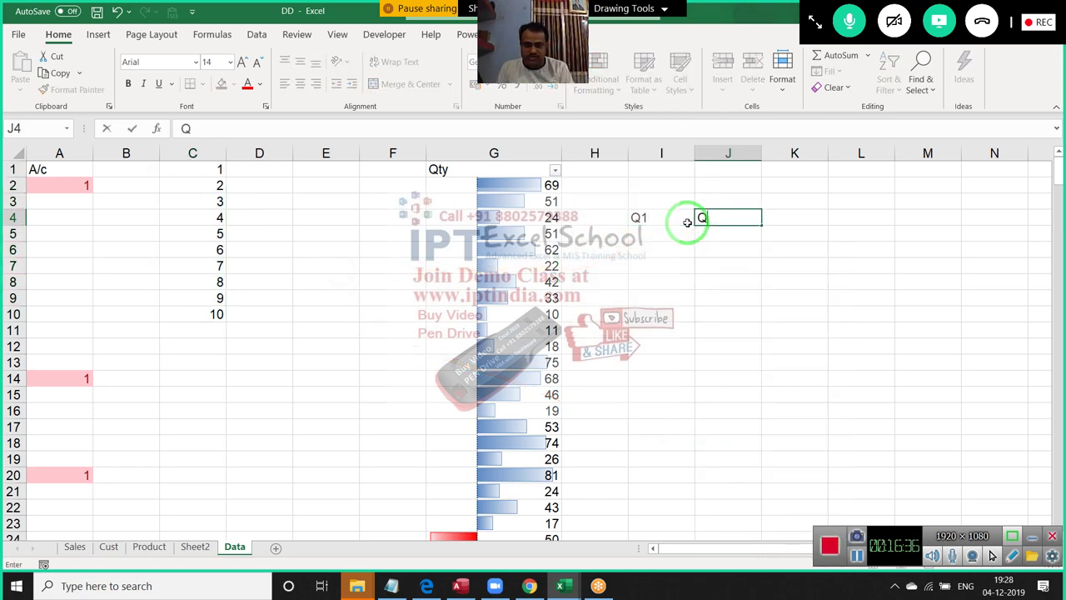
{"action": "key", "text": "Return"}
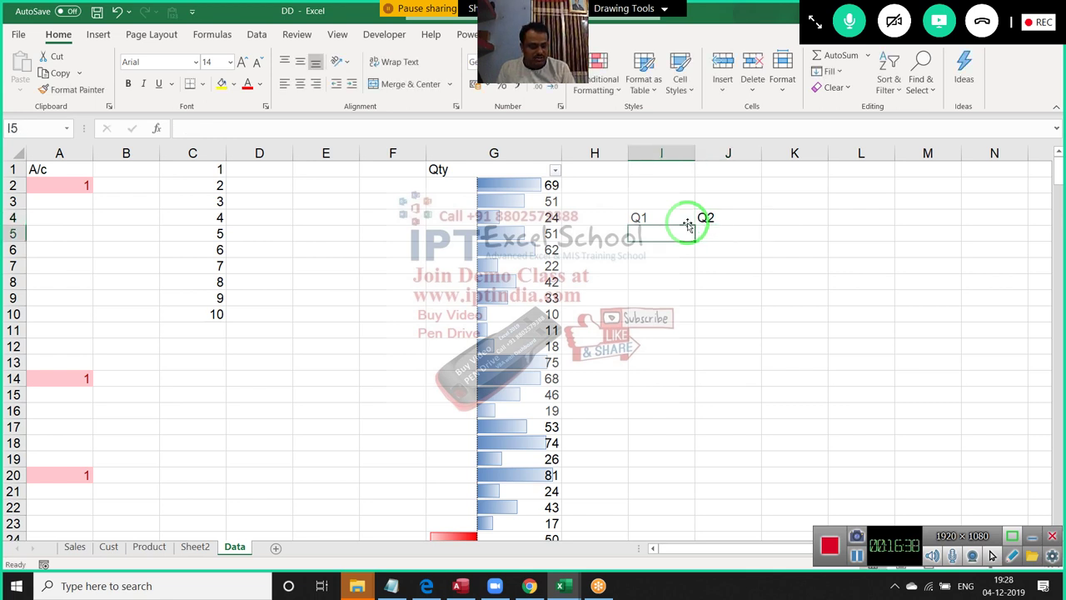
{"action": "type", "text": "45"}
{"action": "key", "text": "Tab"}
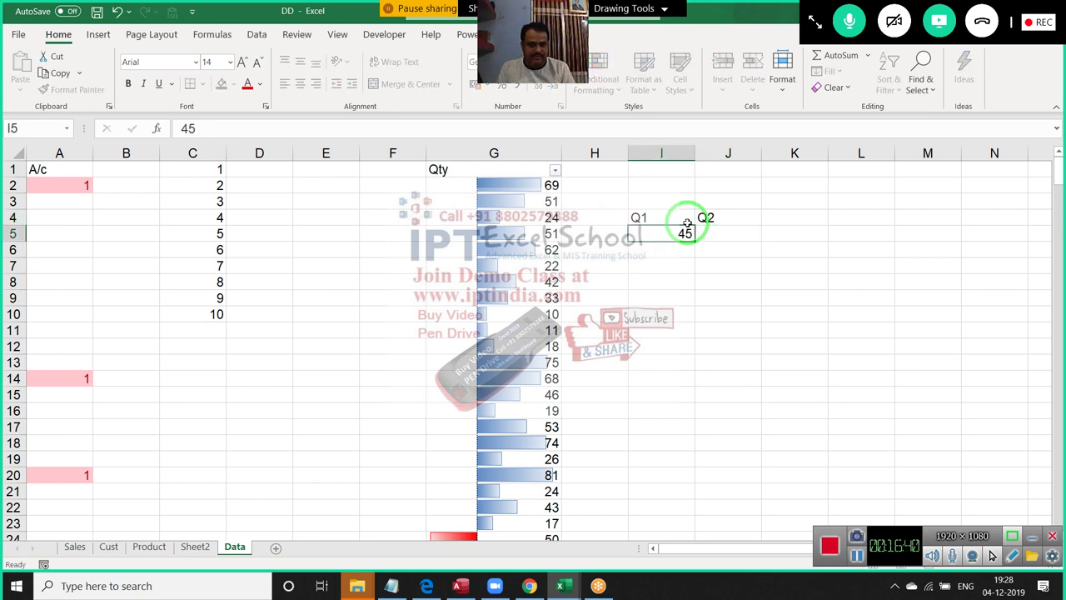
{"action": "type", "text": "44"}
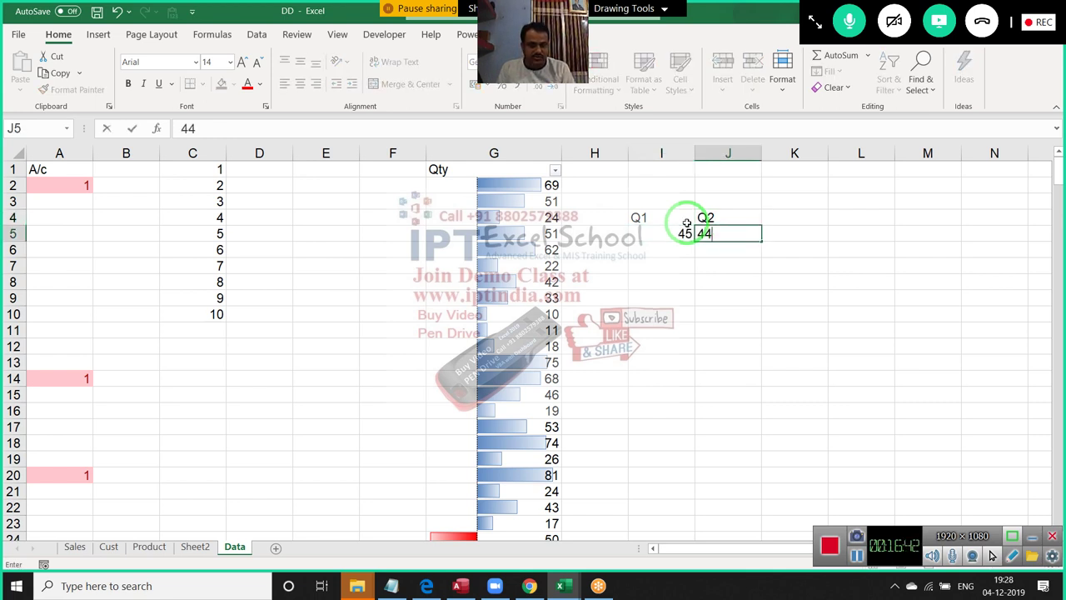
{"action": "key", "text": "Return"}
Select I5:J5 and bring up the Conditional Formatting icon set choices
{"action": "left_click", "coordinate": [659, 222]}
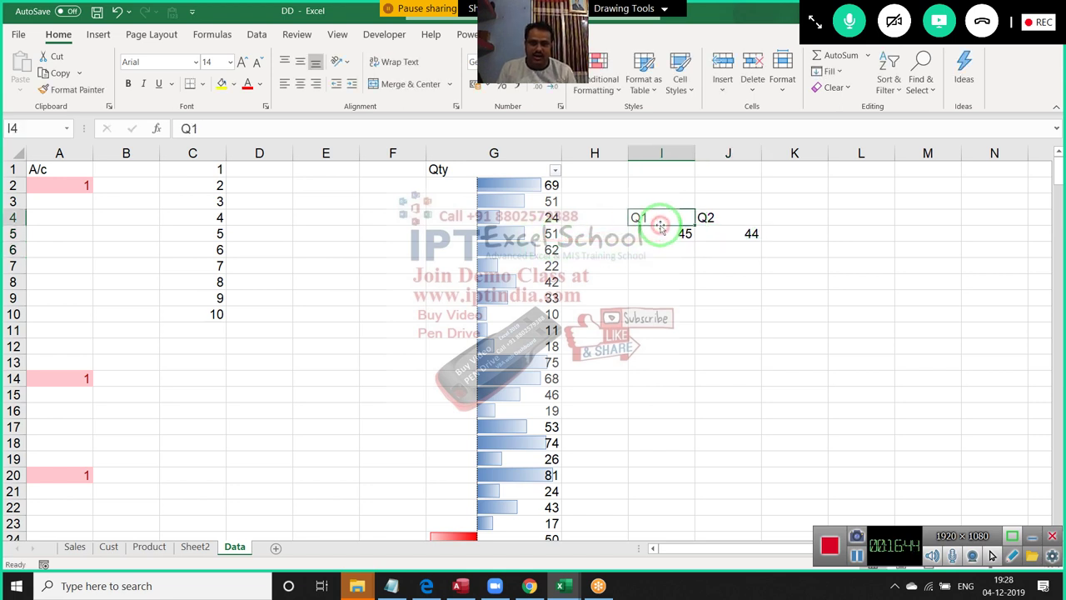
{"action": "left_click_drag", "start_coordinate": [660, 234], "coordinate": [733, 234]}
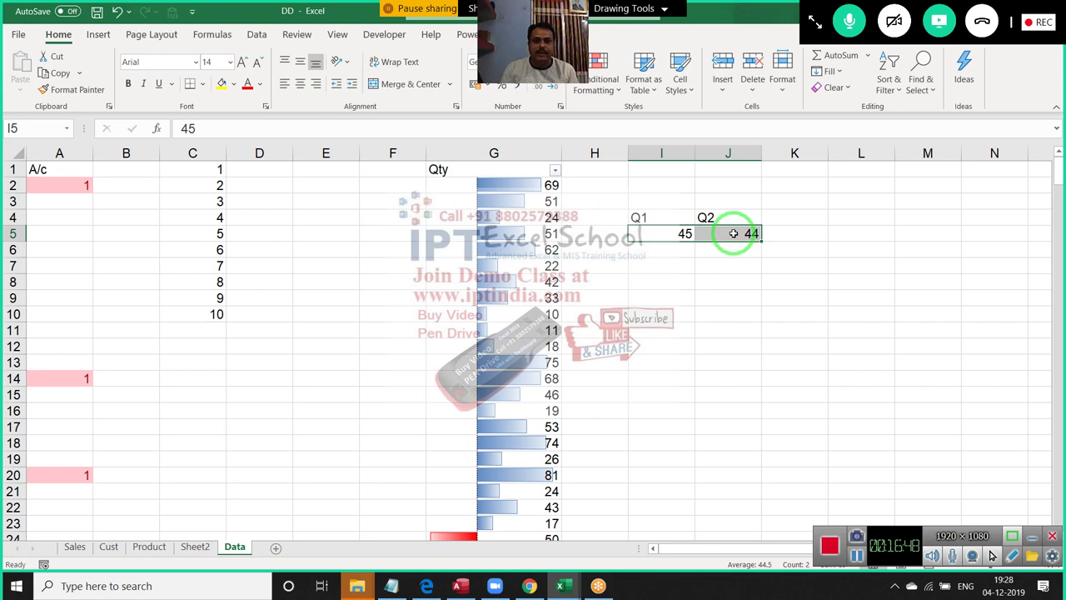
{"action": "left_click_drag", "start_coordinate": [733, 234], "coordinate": [648, 113]}
{"action": "left_click", "coordinate": [608, 90]}
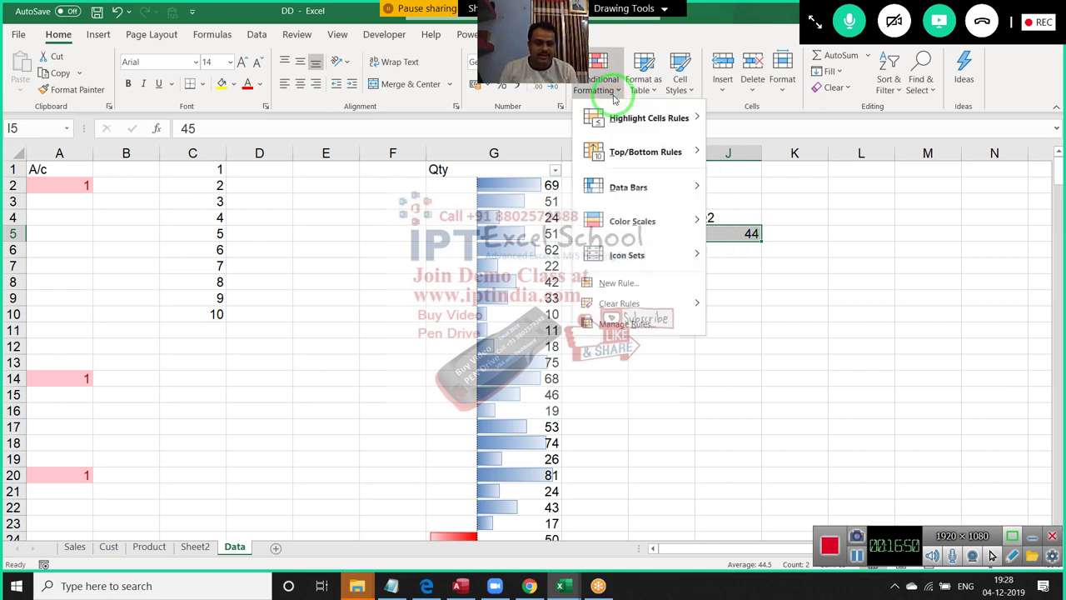
{"action": "mouse_move", "coordinate": [633, 254]}
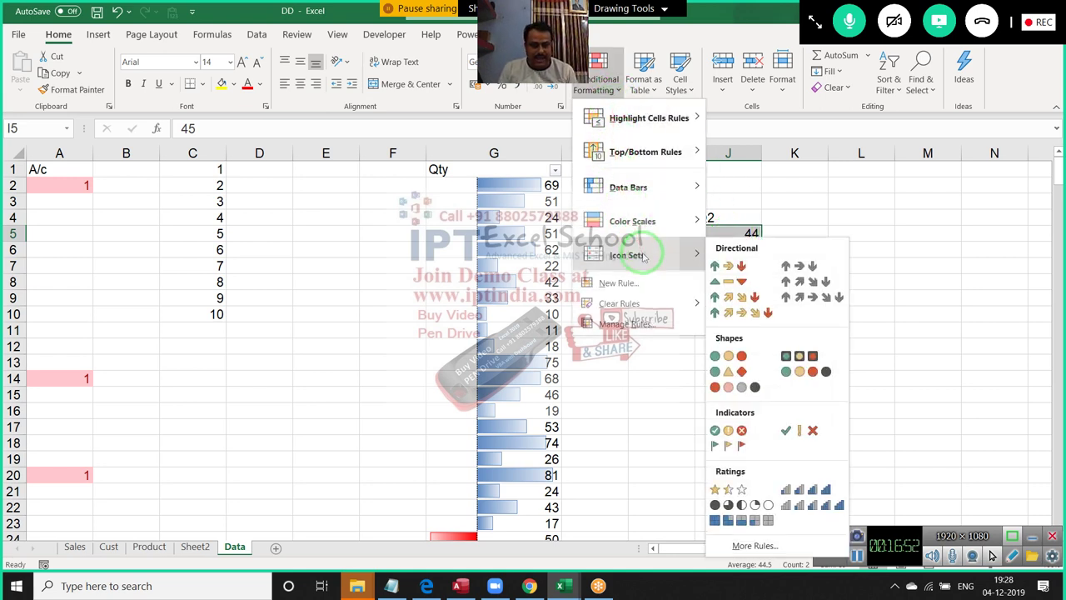
Apply the 3 Arrows (Colored) icon set to I5:J5, then change the values to 46 and 71
{"action": "left_click", "coordinate": [728, 266]}
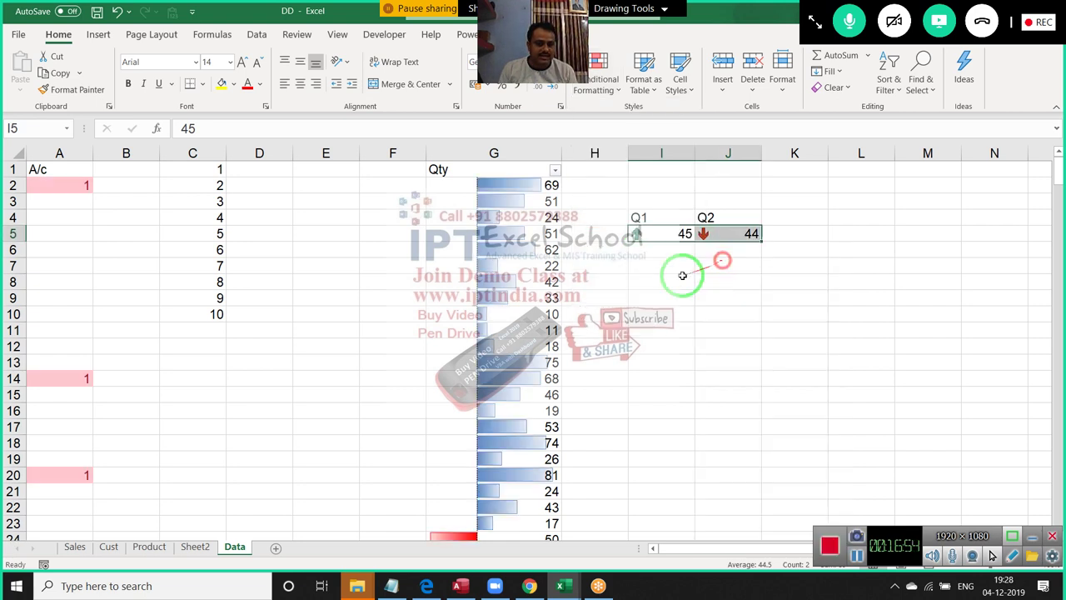
{"action": "left_click", "coordinate": [620, 278]}
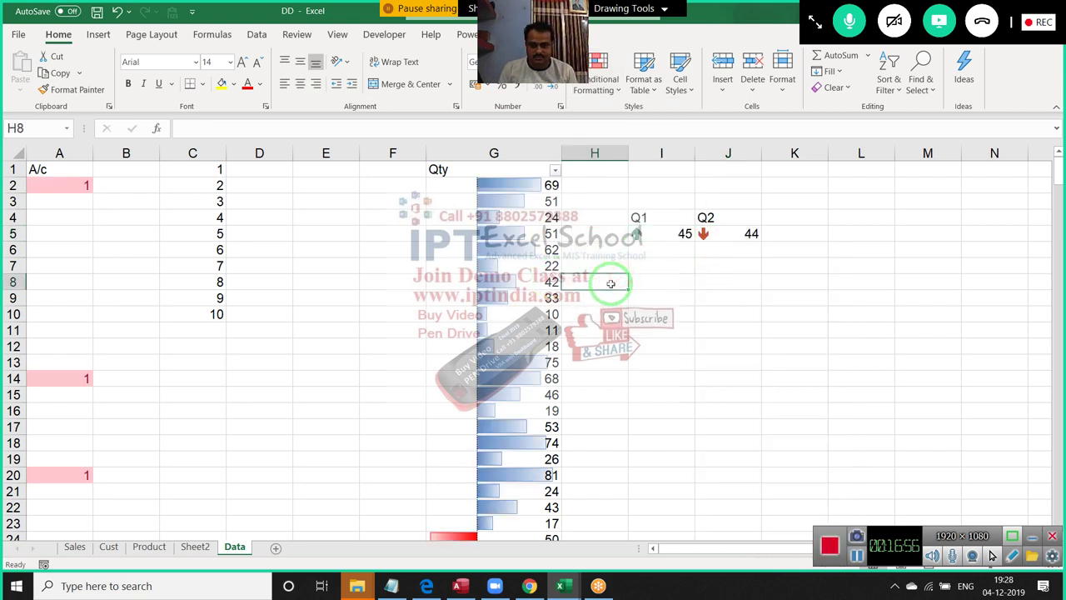
{"action": "left_click", "coordinate": [658, 236]}
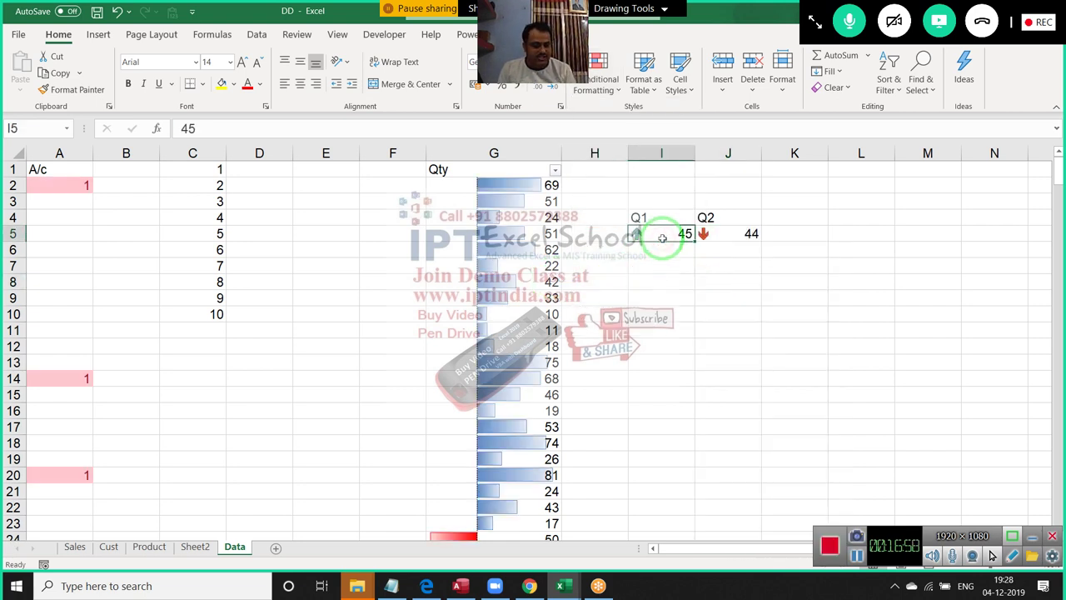
{"action": "type", "text": "46"}
{"action": "key", "text": "Return"}
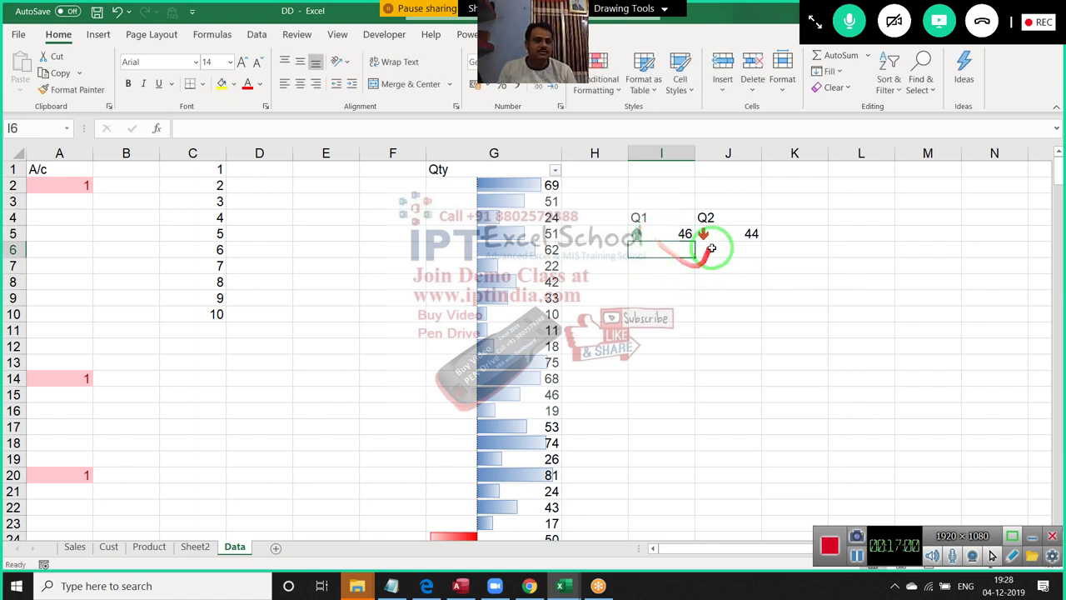
{"action": "left_click", "coordinate": [723, 239]}
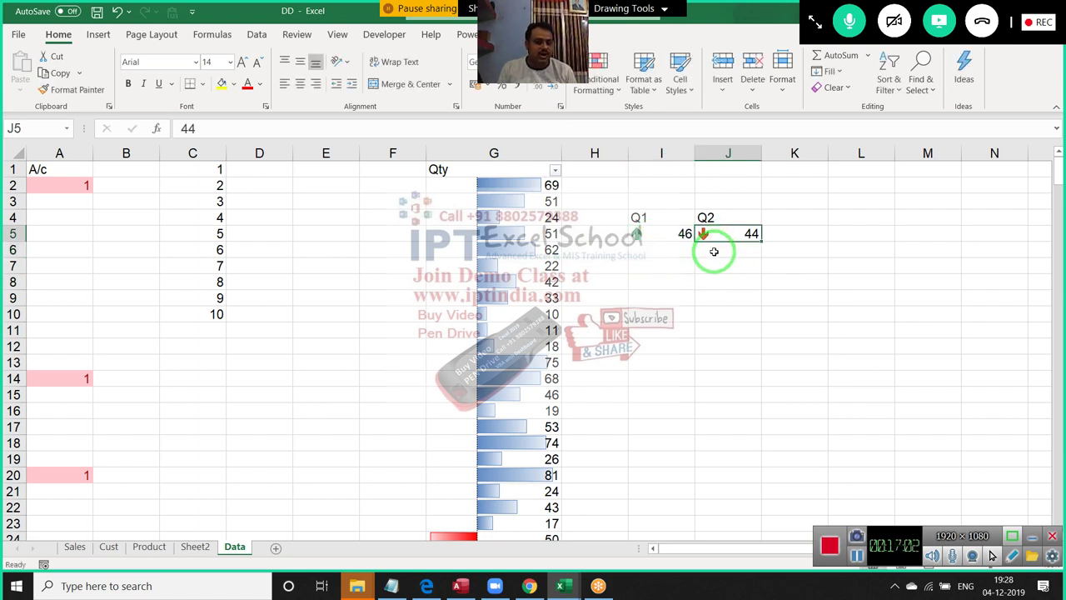
{"action": "type", "text": "7"}
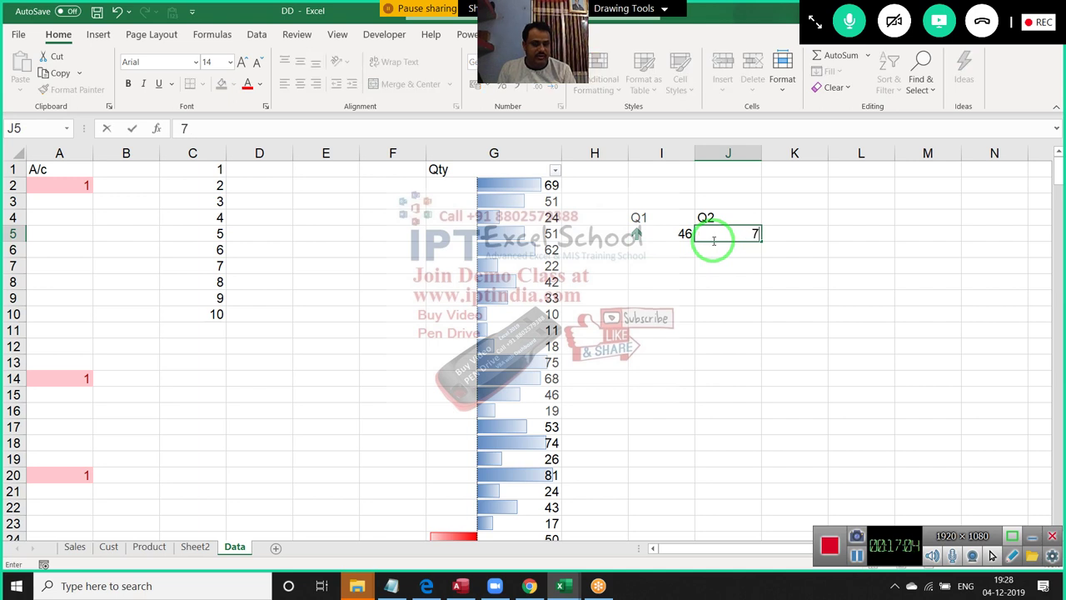
{"action": "type", "text": "1"}
{"action": "key", "text": "Return"}
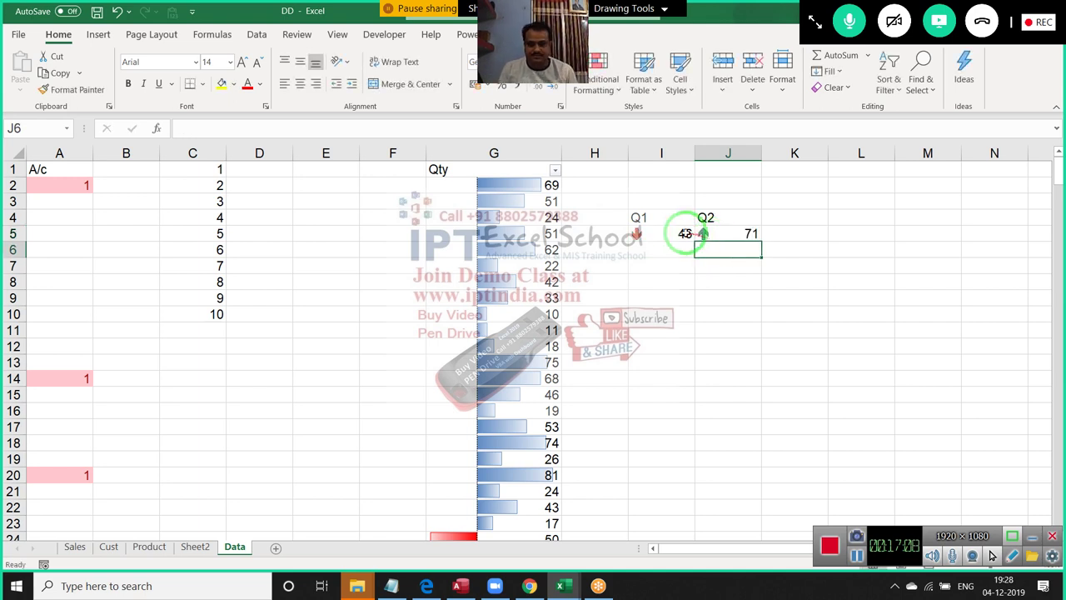
{"action": "left_click_drag", "start_coordinate": [655, 219], "coordinate": [688, 234]}
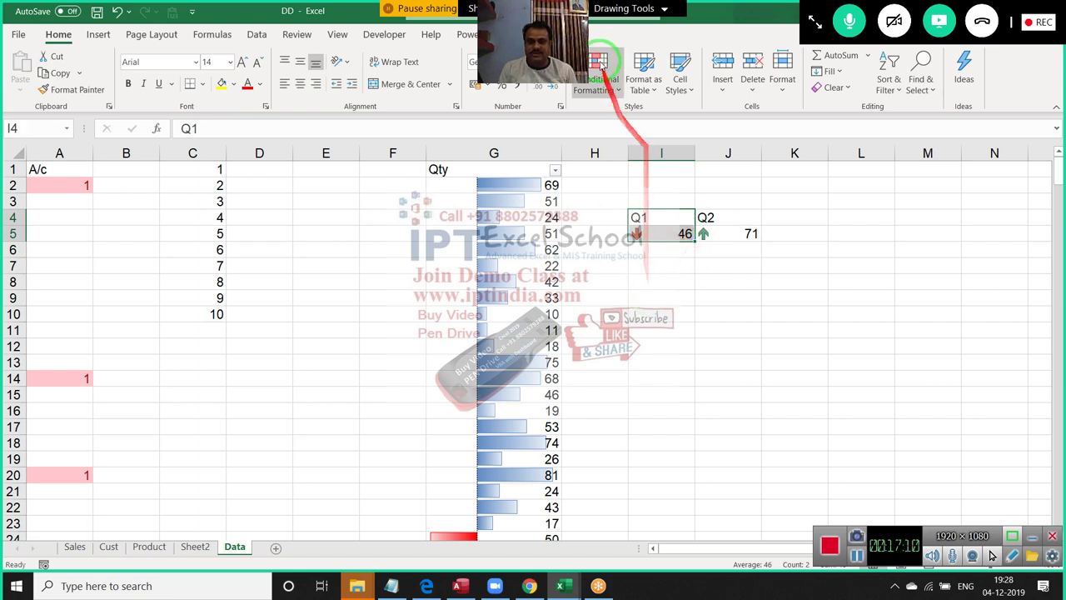
{"action": "left_click", "coordinate": [598, 80]}
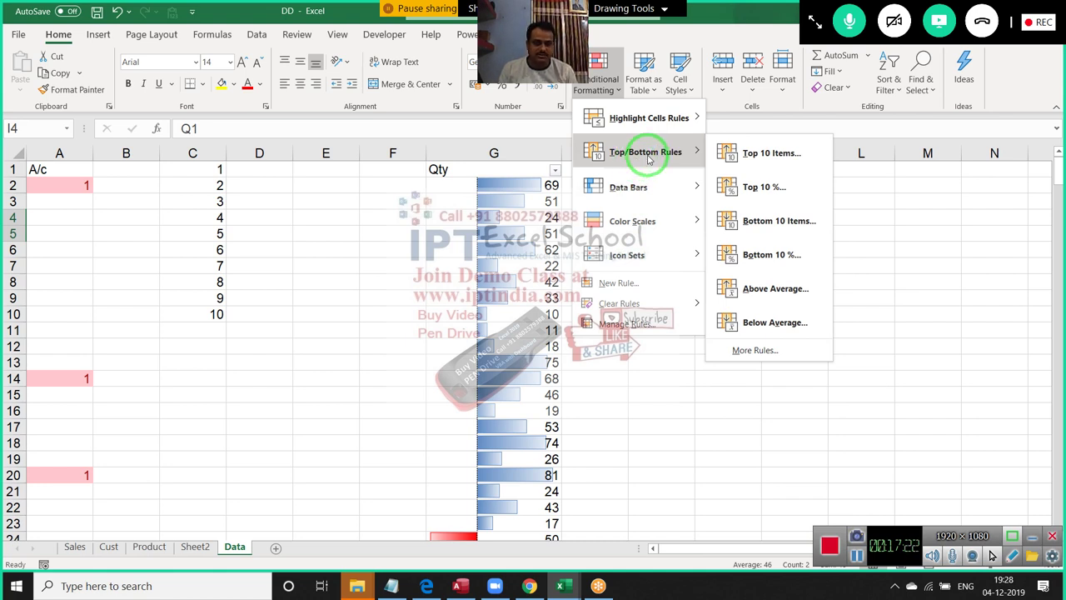
{"action": "mouse_move", "coordinate": [648, 119]}
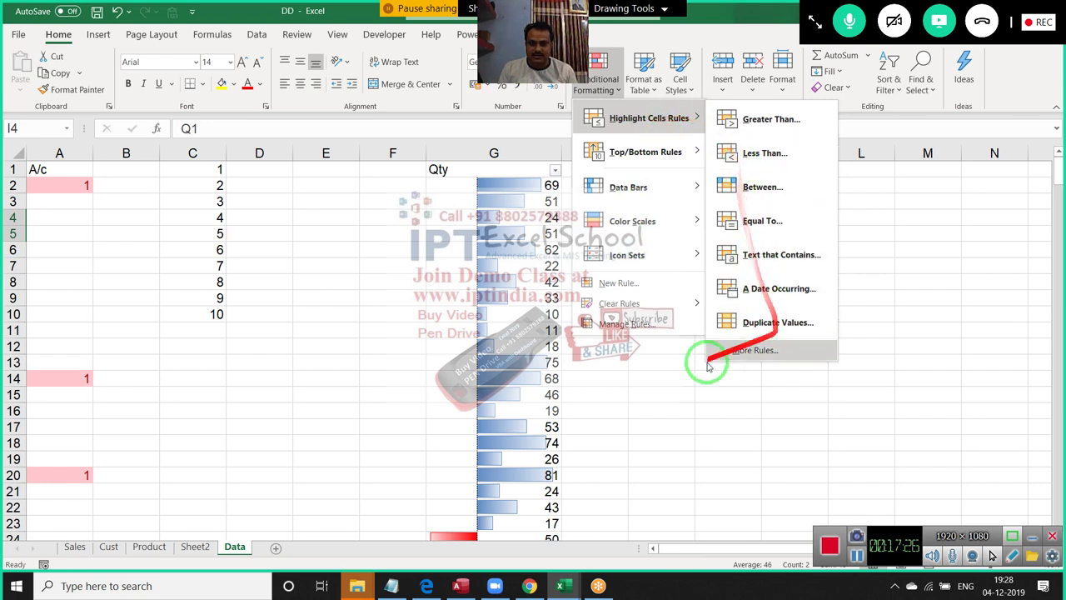
{"action": "left_click", "coordinate": [387, 248]}
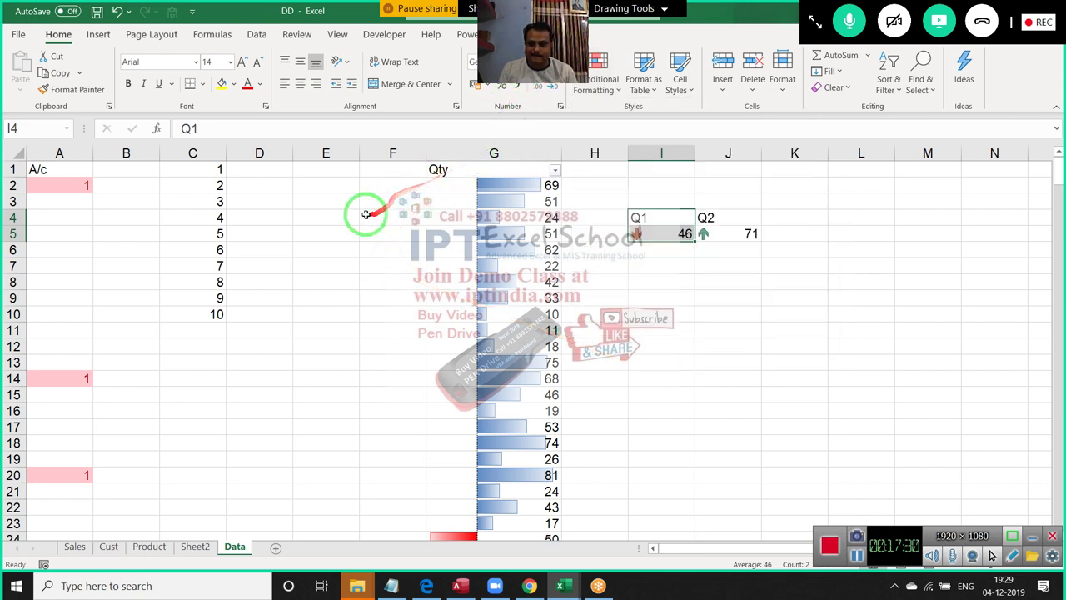
{"action": "left_click", "coordinate": [377, 240]}
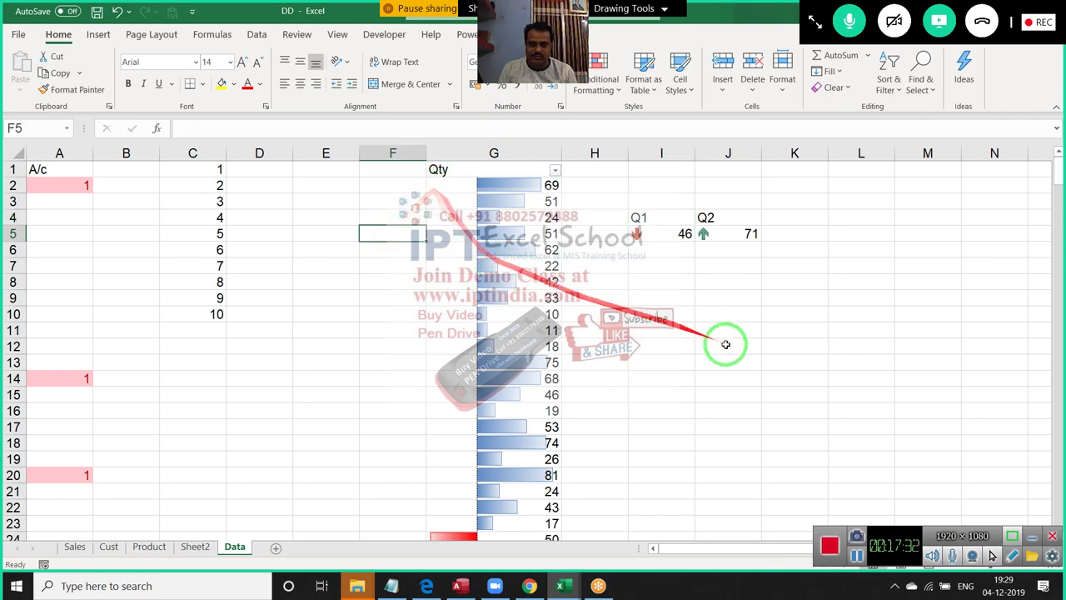
{"action": "left_click", "coordinate": [849, 247]}
{"action": "type", "text": "1"}
{"action": "key", "text": "Return"}
{"action": "type", "text": "3215465"}
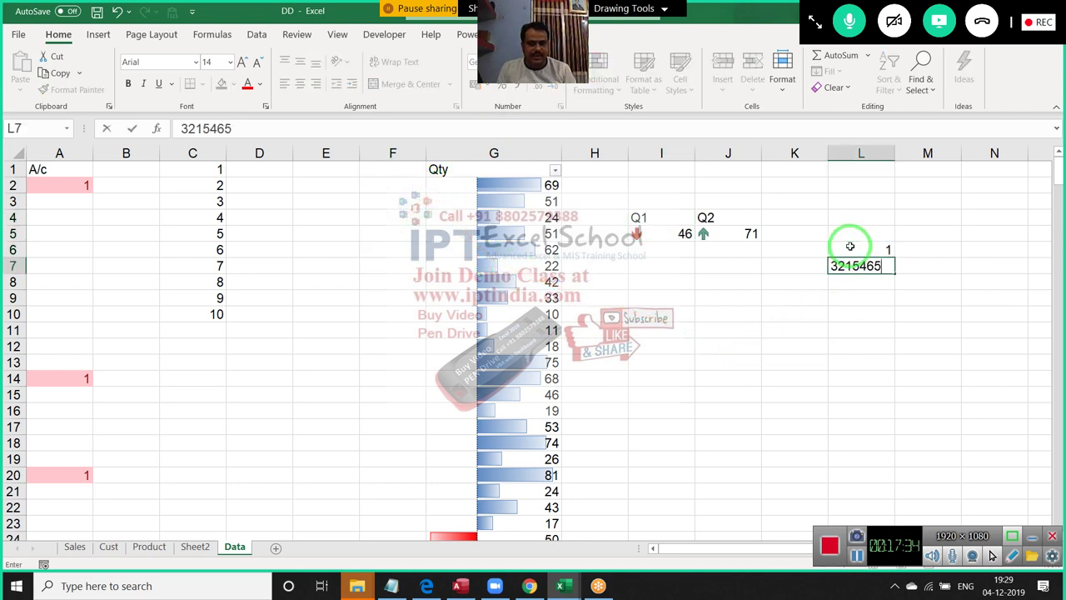
{"action": "type", "text": "34654"}
{"action": "key", "text": "Return"}
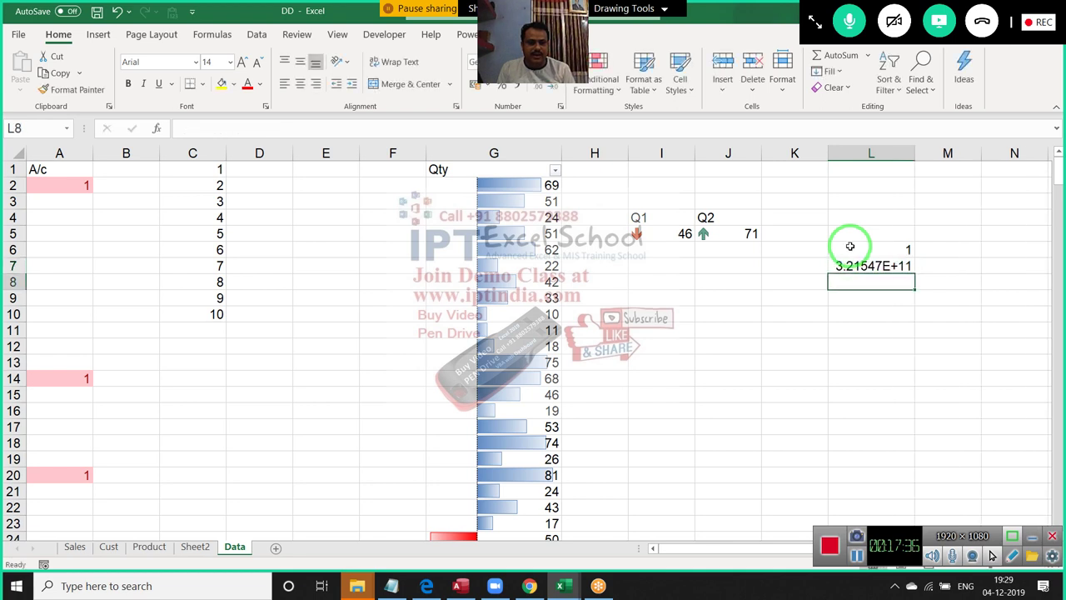
{"action": "key", "text": "Up"}
{"action": "left_click", "coordinate": [850, 247]}
{"action": "key", "text": "Delete"}
{"action": "key", "text": "Down"}
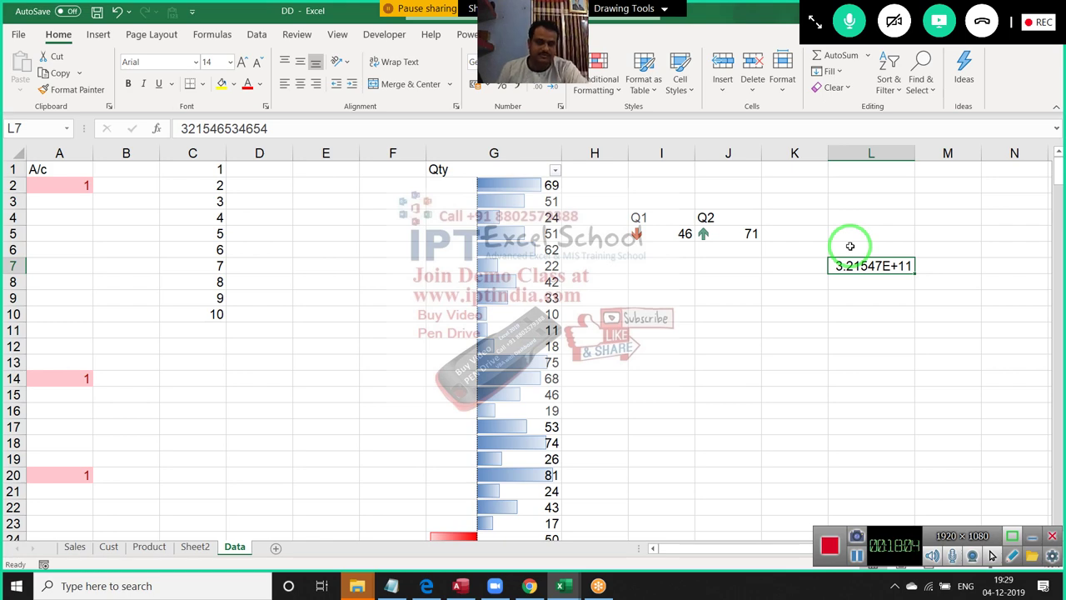
Show the desktop with Win+D and choose End Meeting for All in Zoom
{"action": "key", "text": "super+d"}
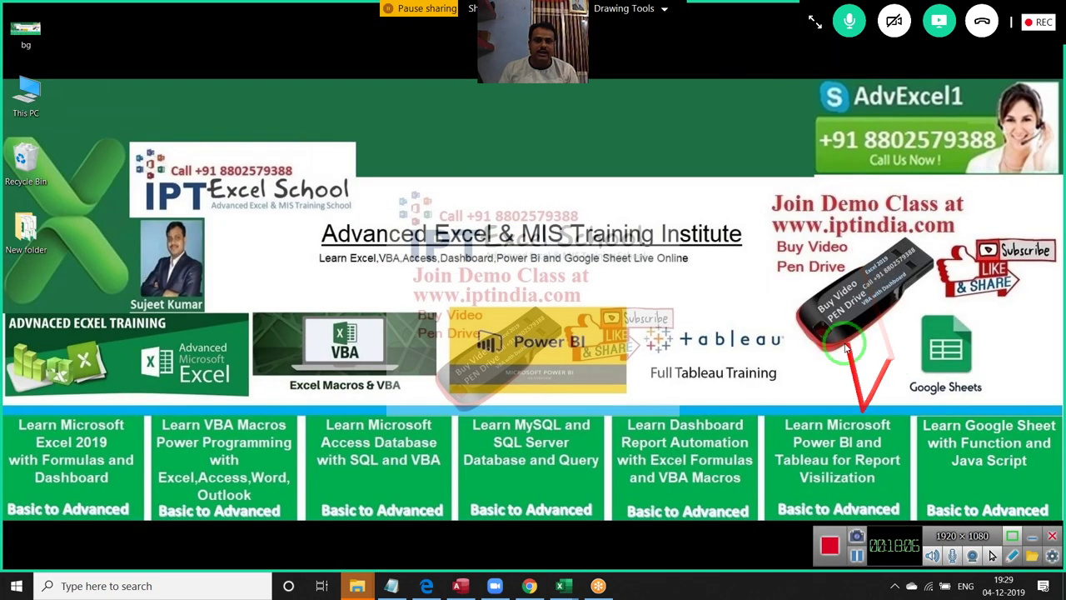
{"action": "left_click", "coordinate": [981, 25]}
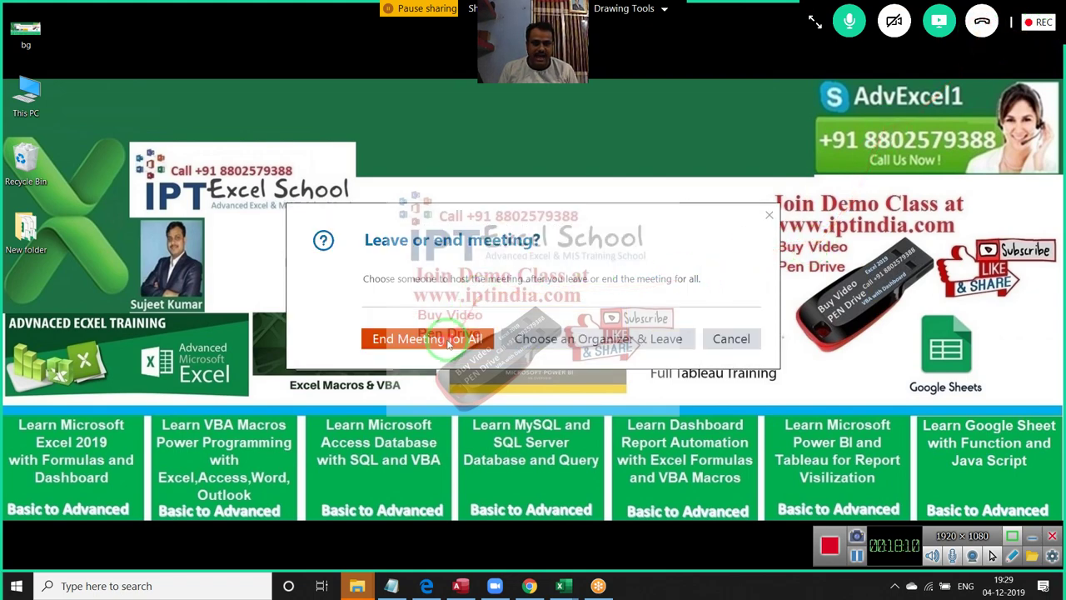
{"action": "left_click", "coordinate": [451, 341]}
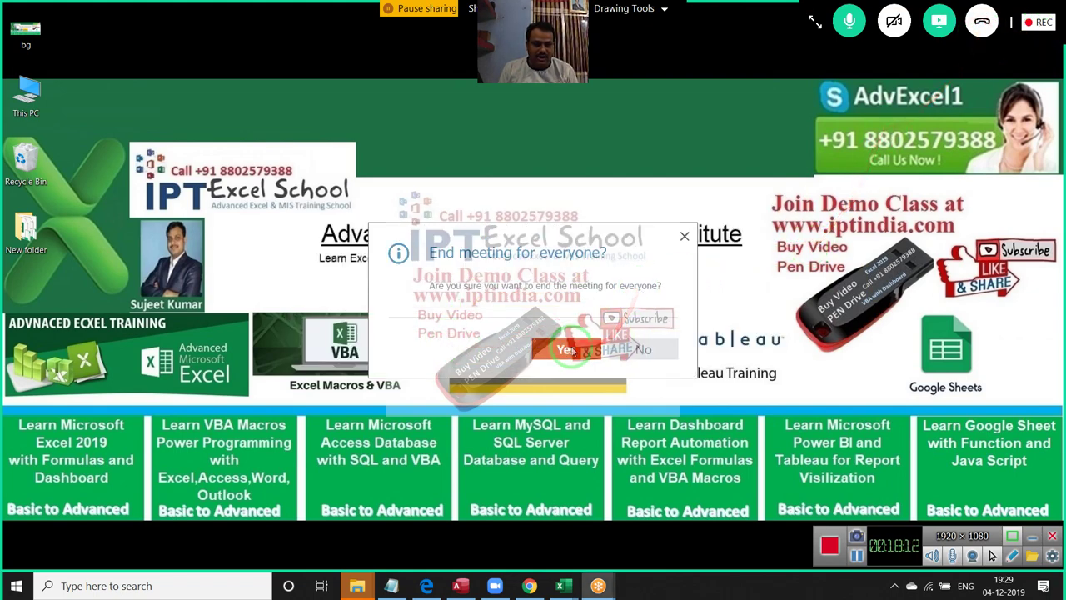